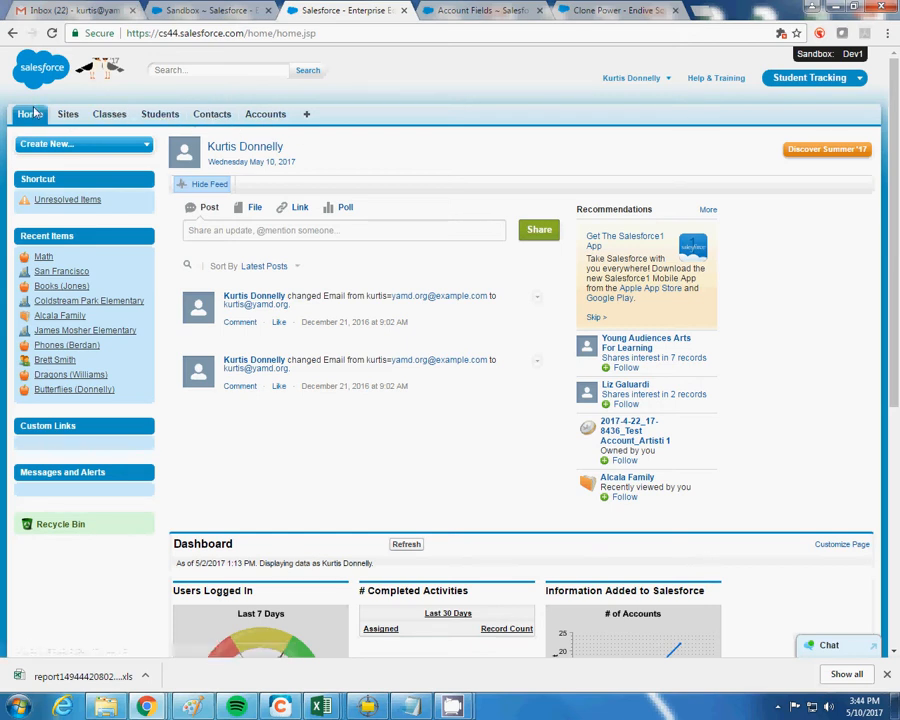
Switch between the YA and Student Tracking apps, ending back in Student Tracking
left_click(795, 84)
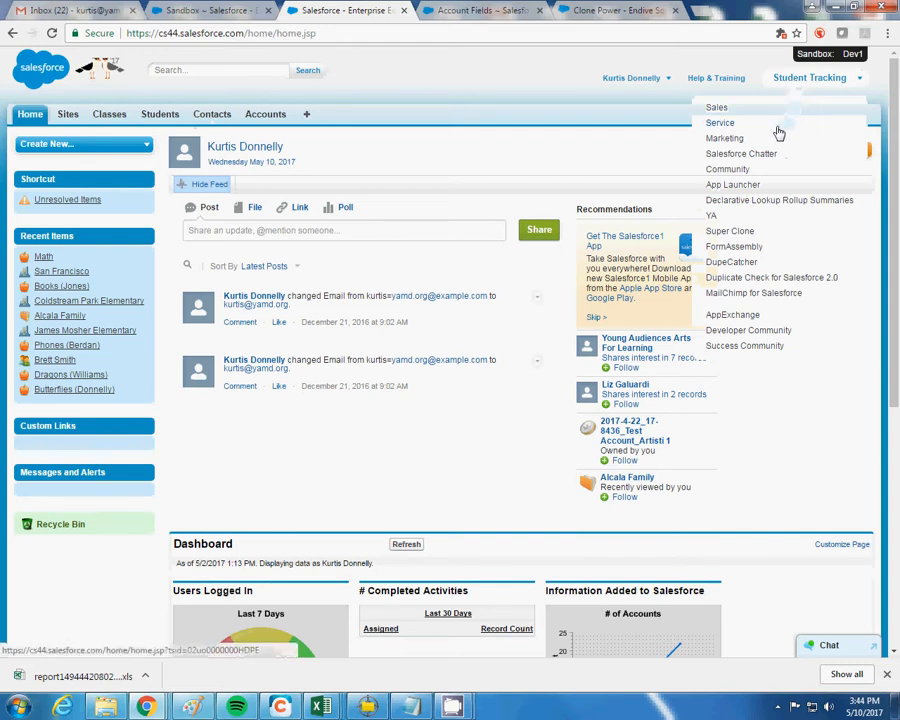
left_click(740, 215)
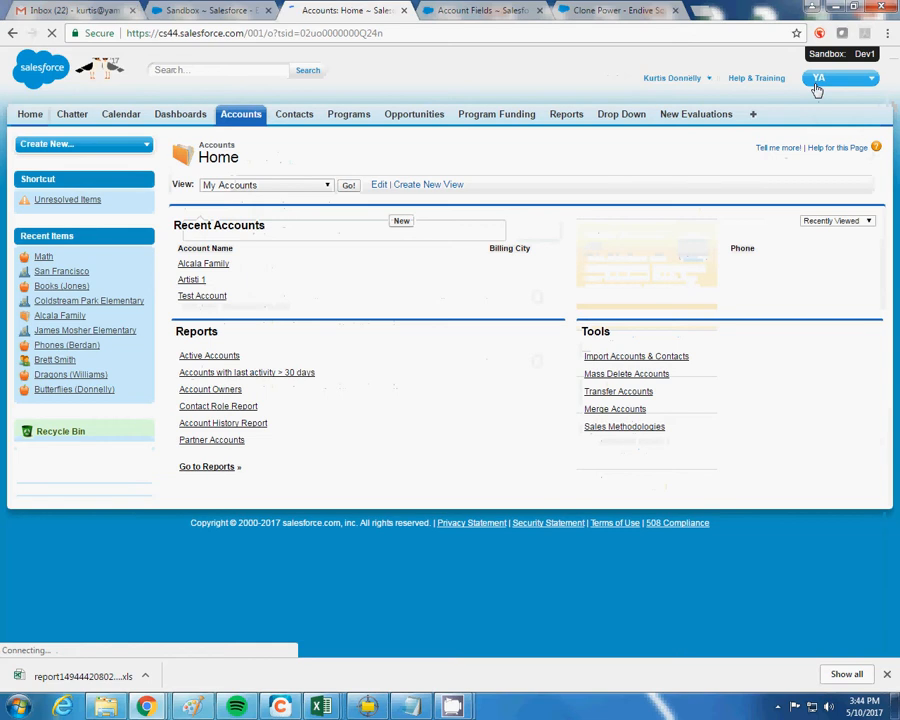
left_click(833, 84)
left_click(776, 295)
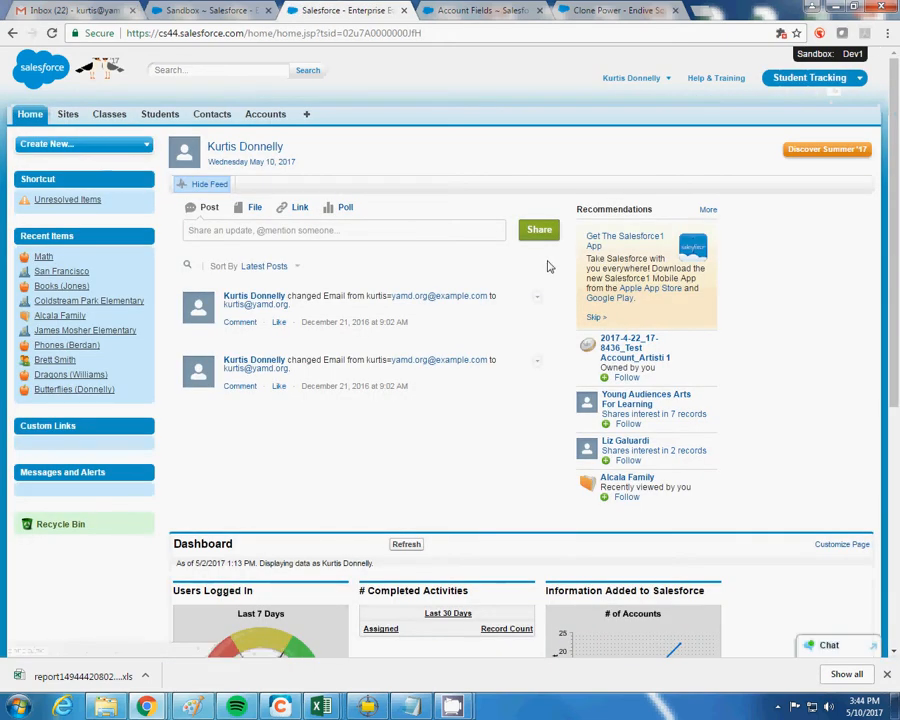
left_click(796, 80)
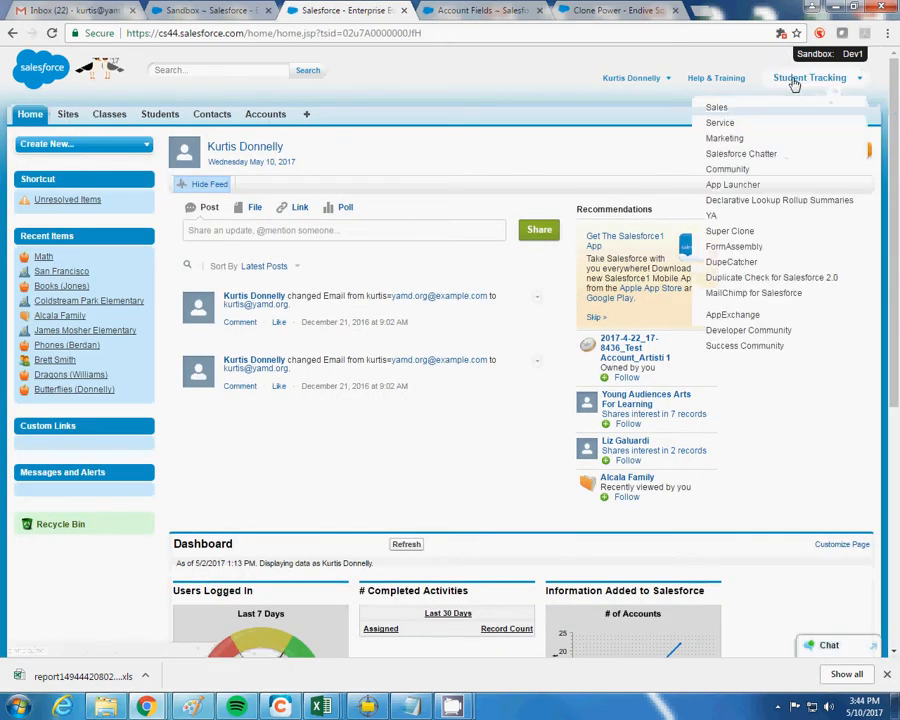
left_click(766, 217)
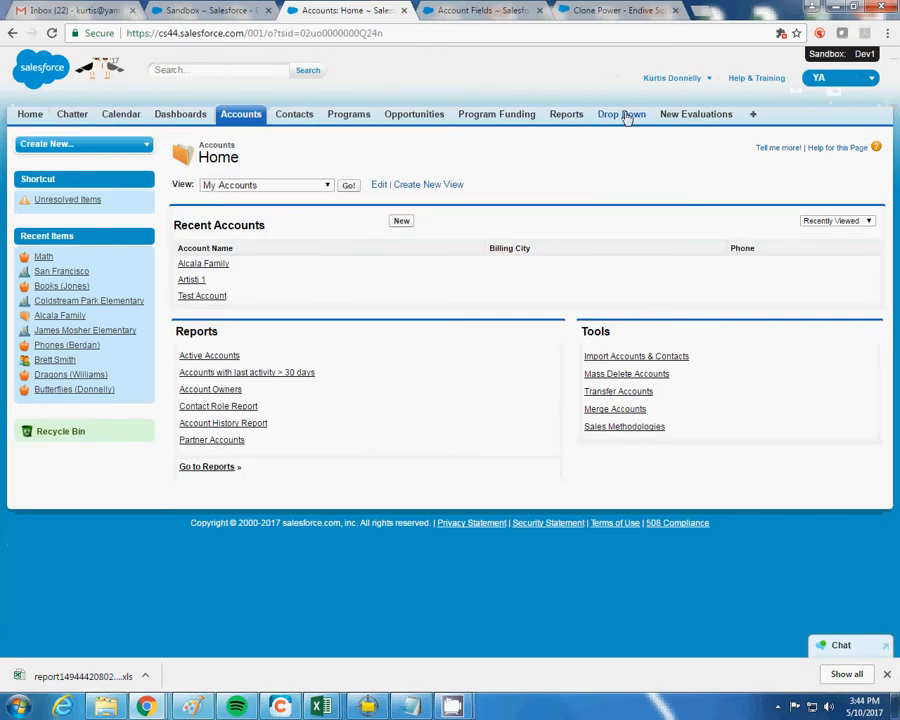
left_click(818, 78)
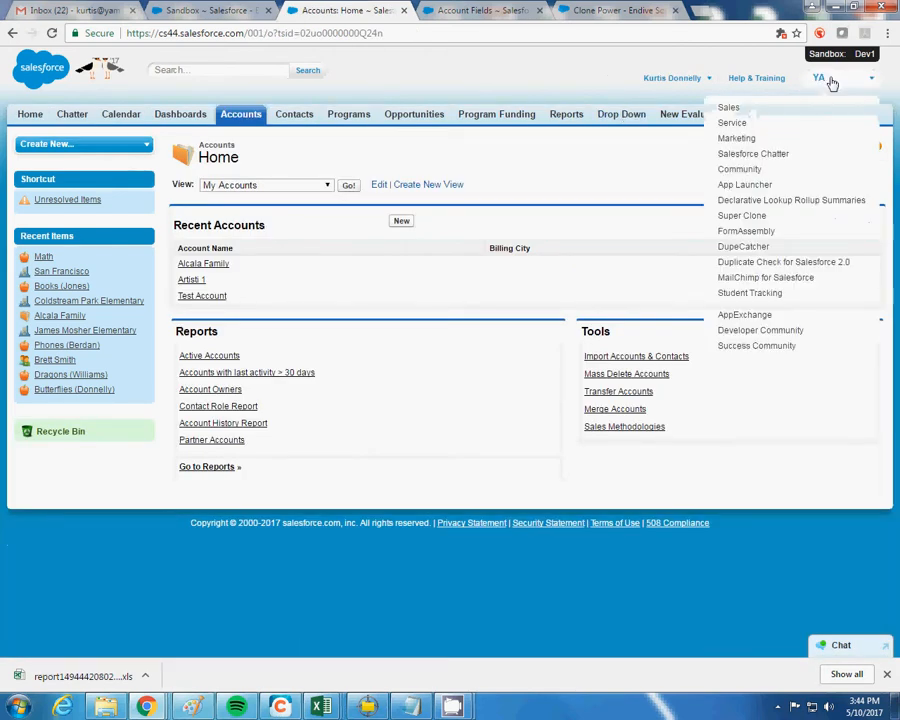
left_click(749, 294)
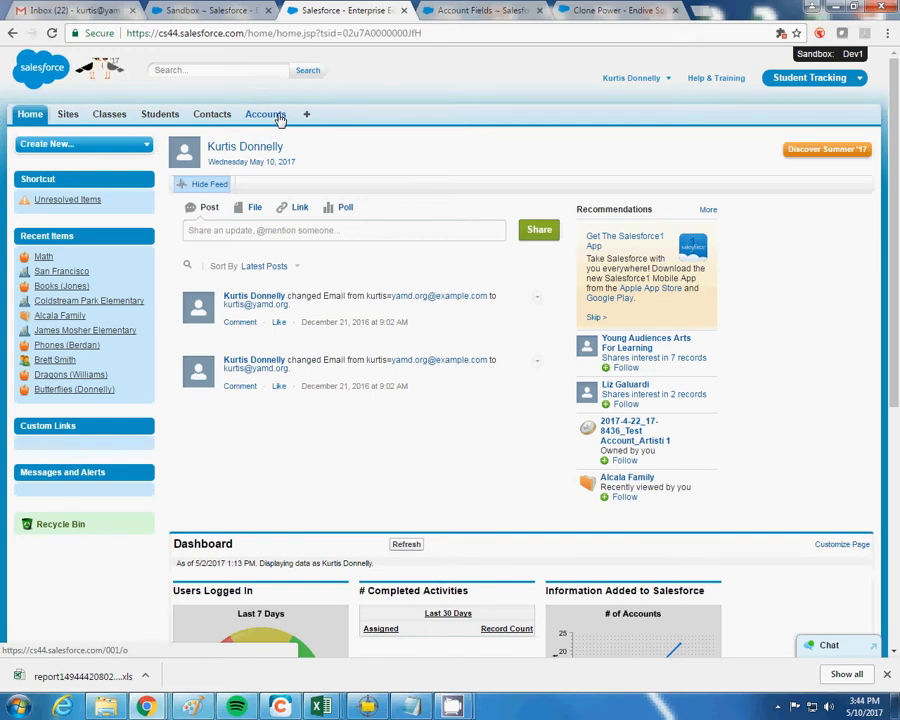
Show the All Sites list view from the Sites tab
left_click(68, 116)
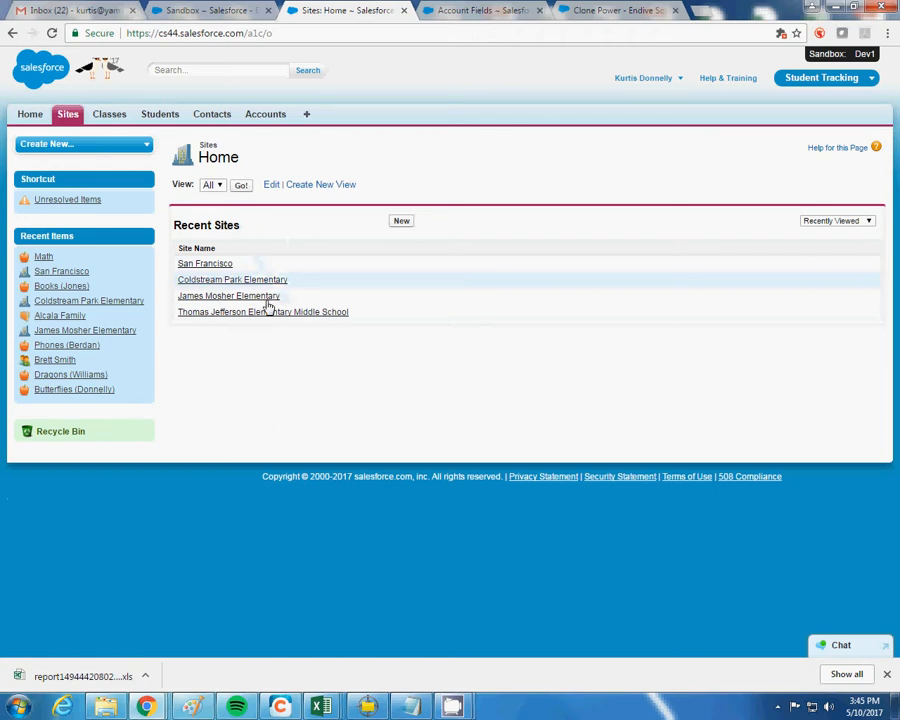
left_click(218, 186)
left_click(212, 196)
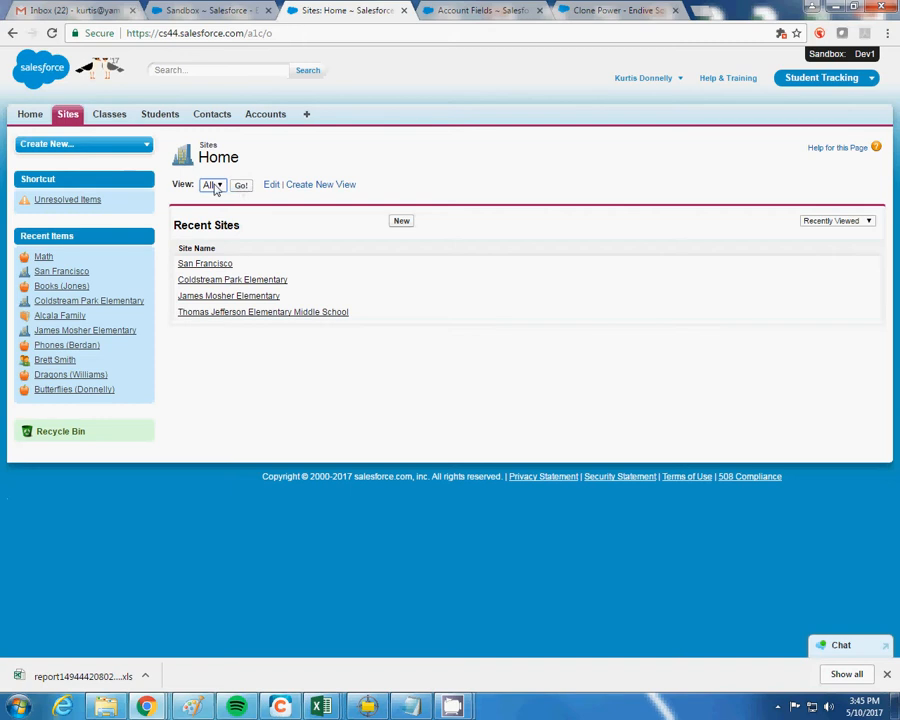
left_click(245, 190)
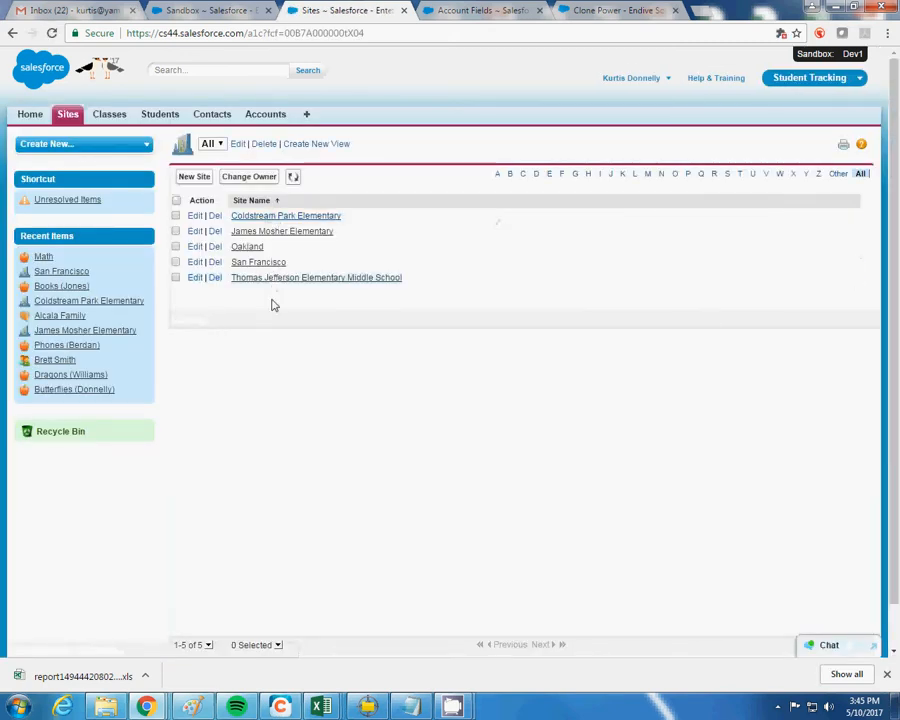
Filter the sites by initial letter (C, E, F, C), ending on S
left_click(524, 176)
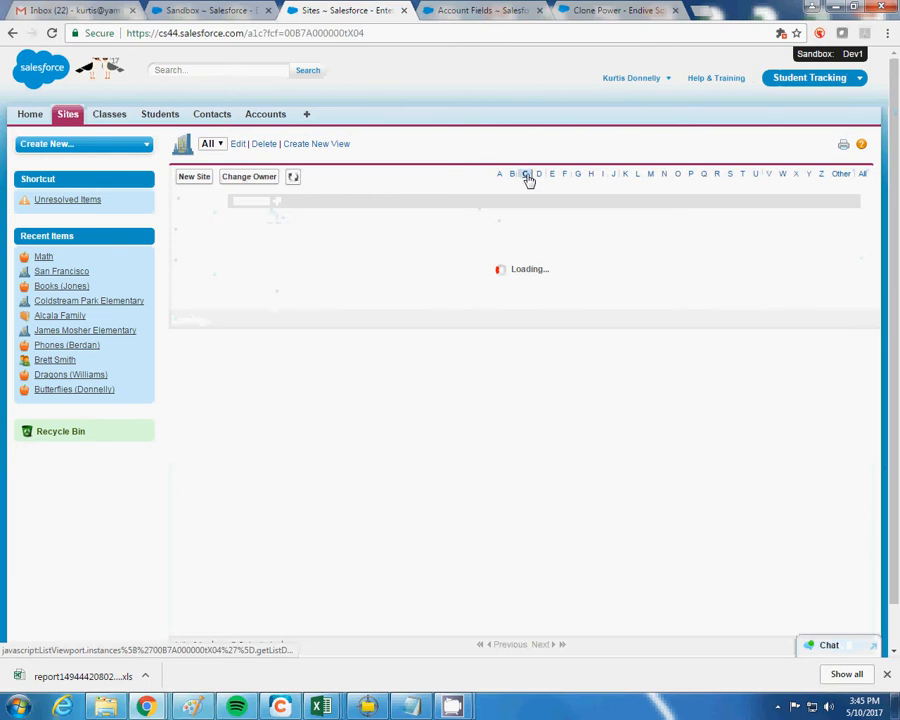
left_click(551, 176)
left_click(566, 176)
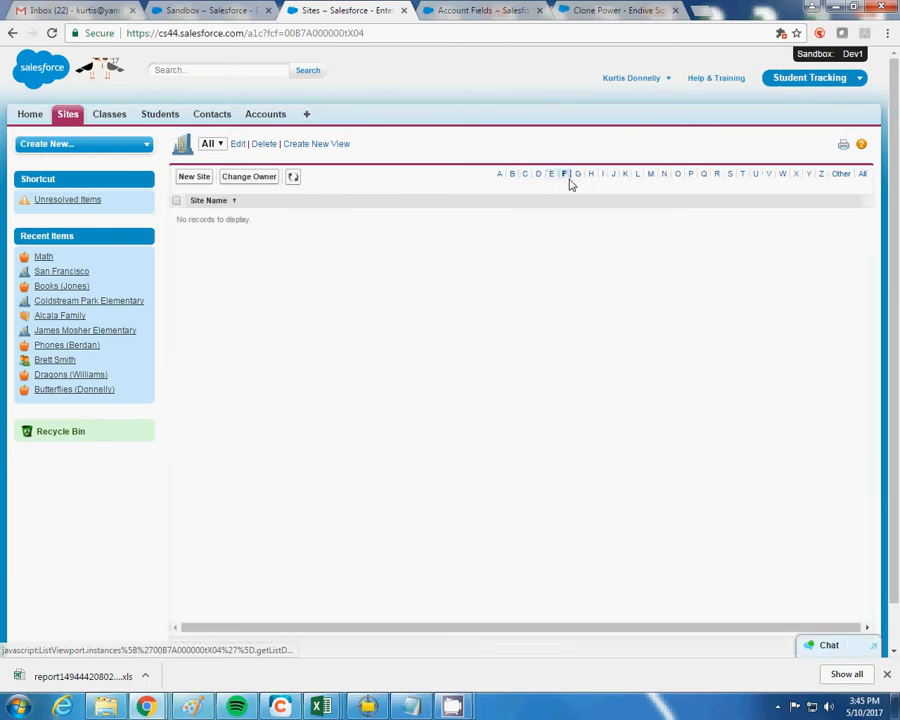
left_click(526, 176)
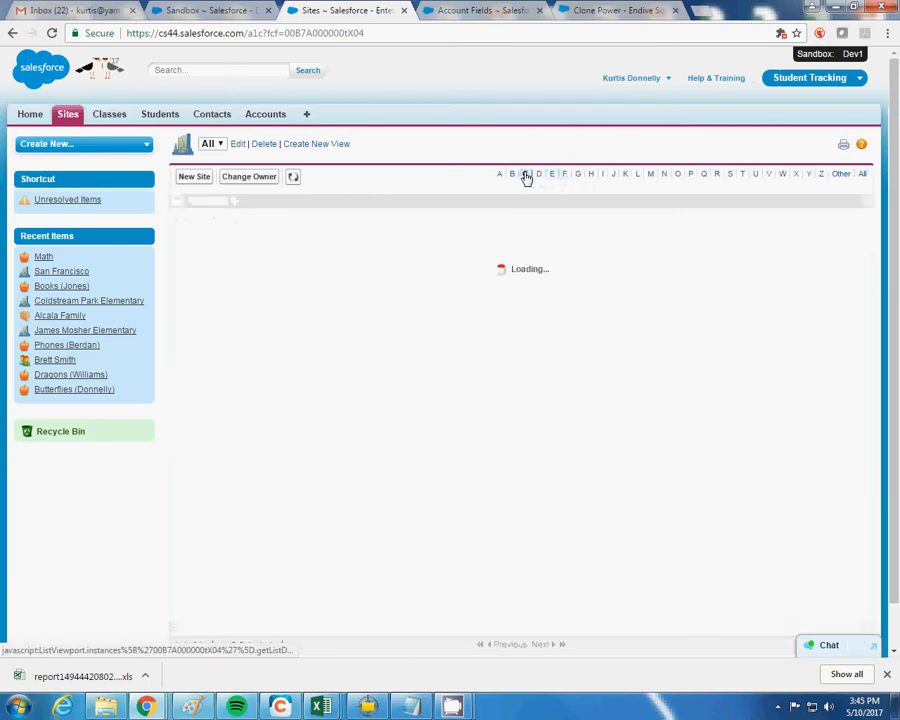
left_click(731, 176)
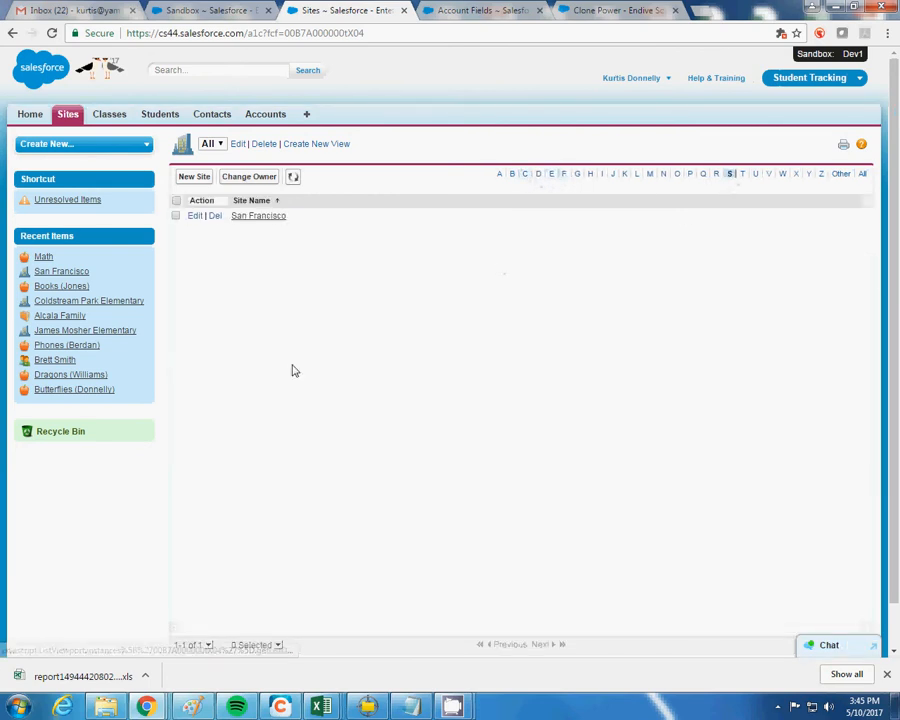
Open the San Francisco site record from the S-filtered Sites list
left_click(251, 223)
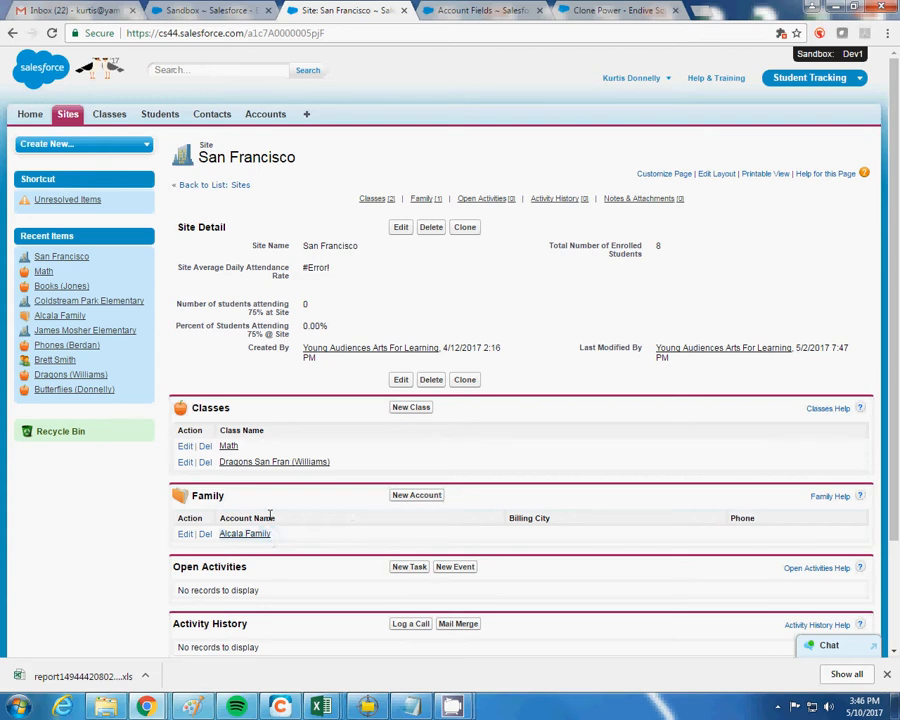
left_click(233, 447)
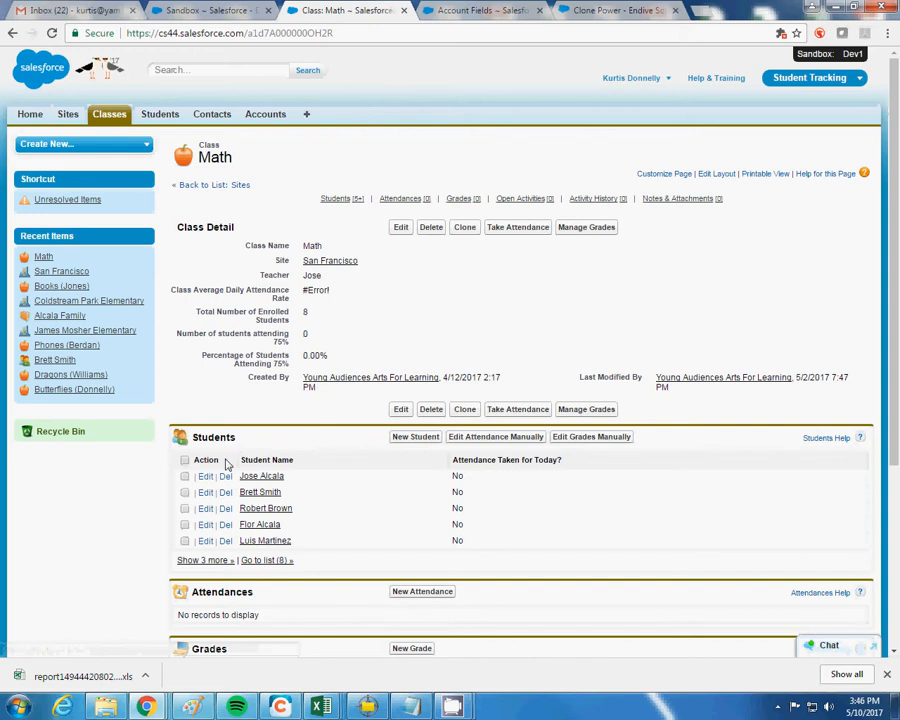
scroll(321, 447, "down", 4)
scroll(321, 450, "up", 4)
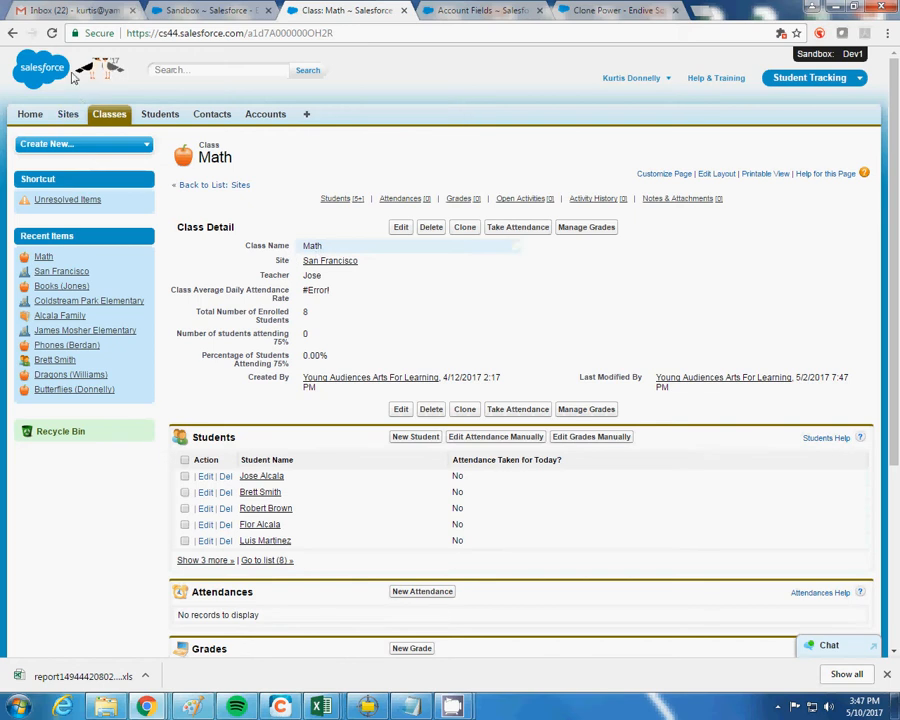
left_click(13, 33)
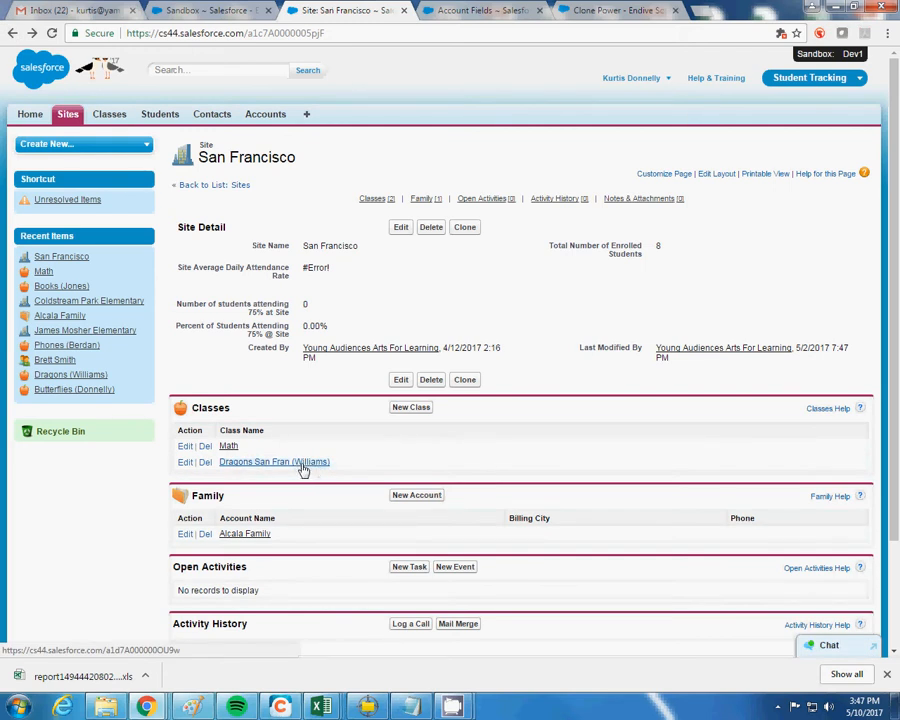
left_click(237, 465)
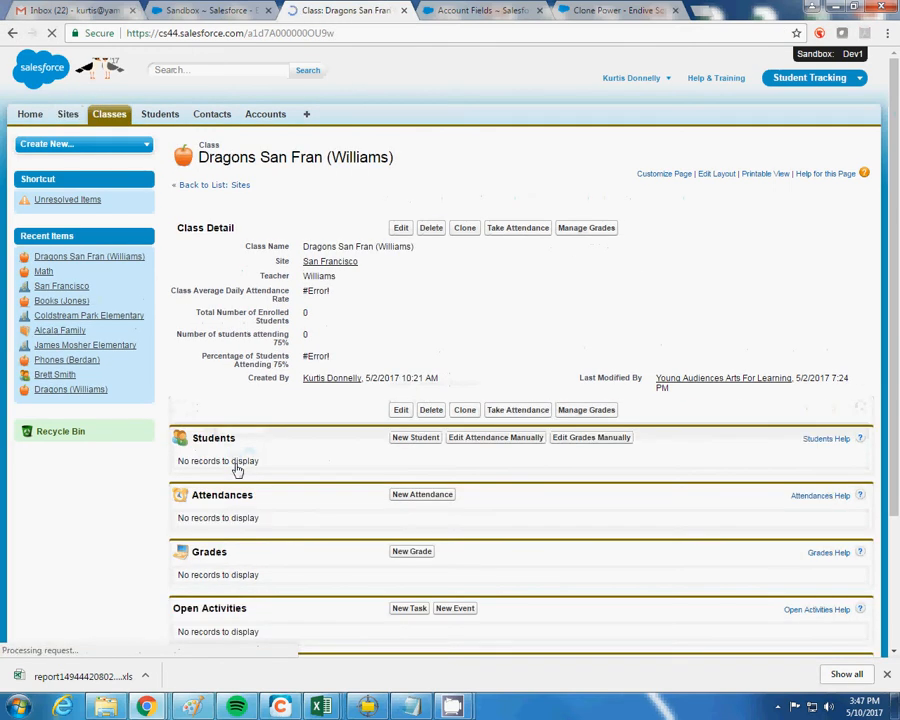
left_click(13, 34)
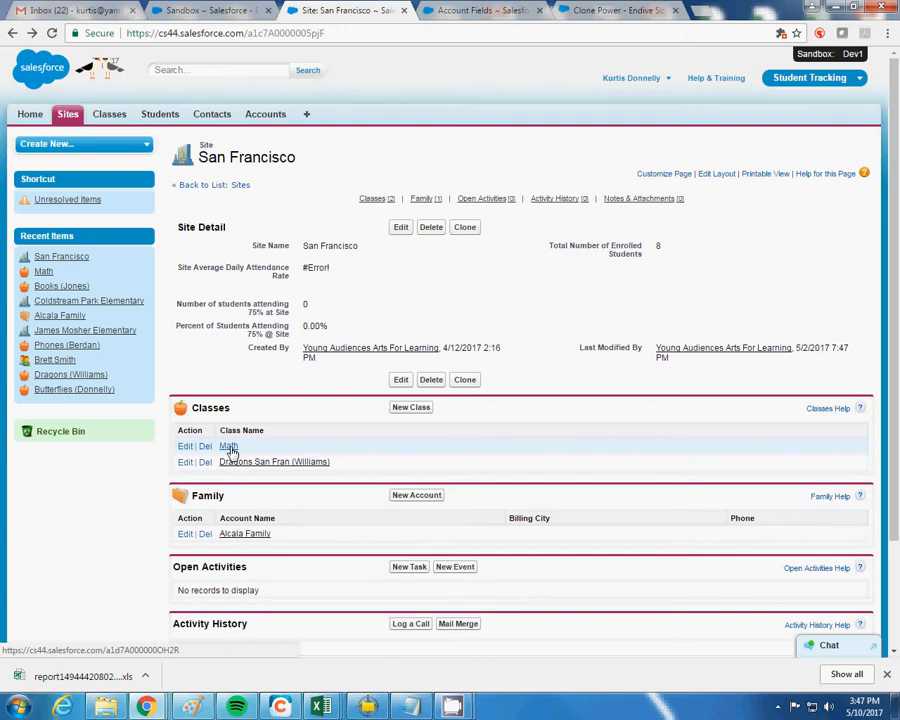
left_click(228, 447)
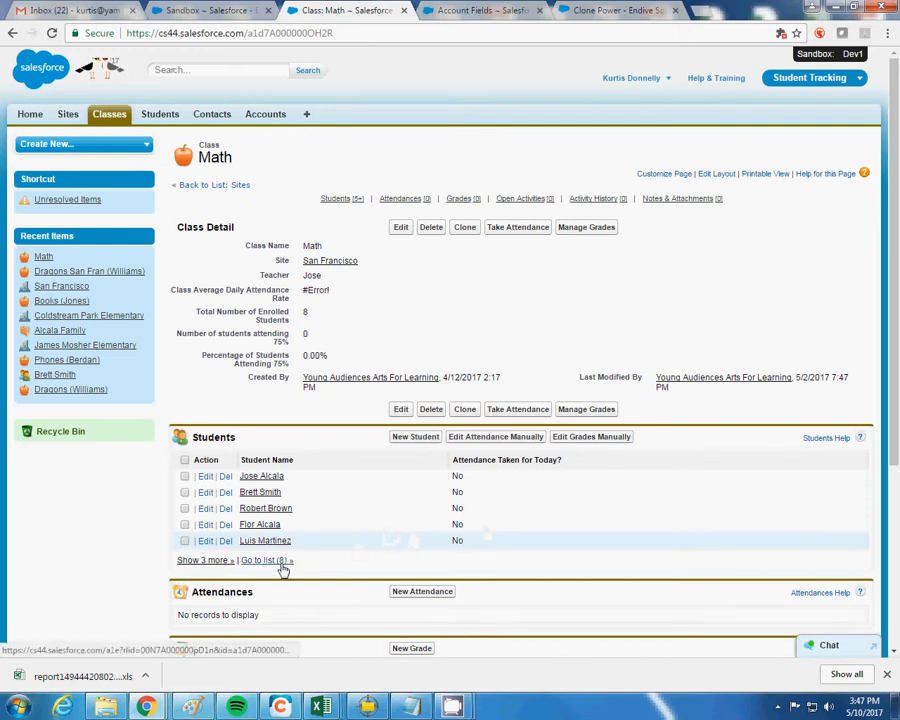
left_click(216, 562)
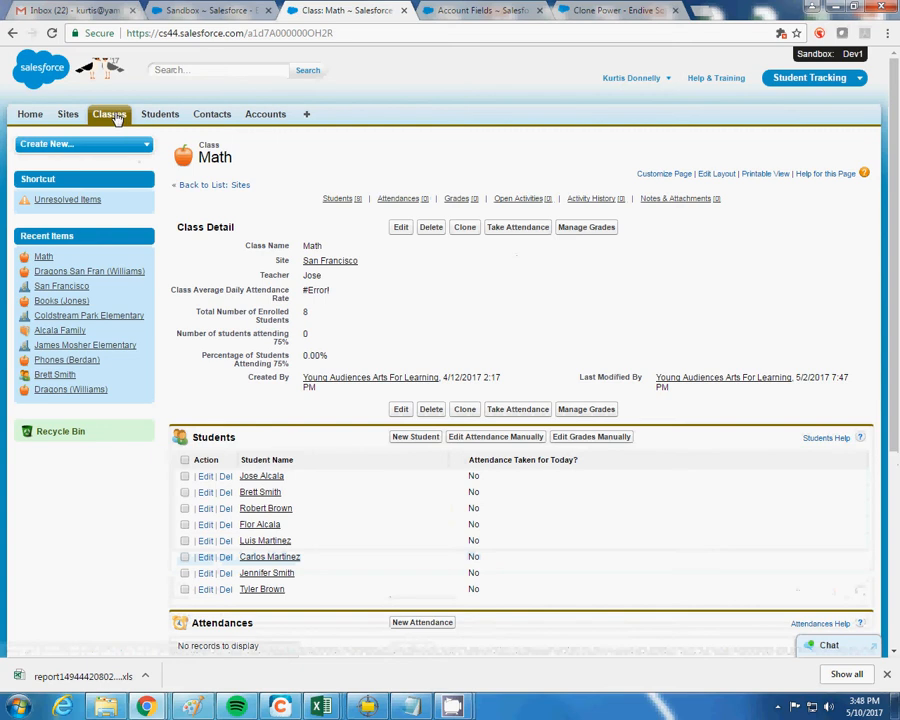
left_click(13, 33)
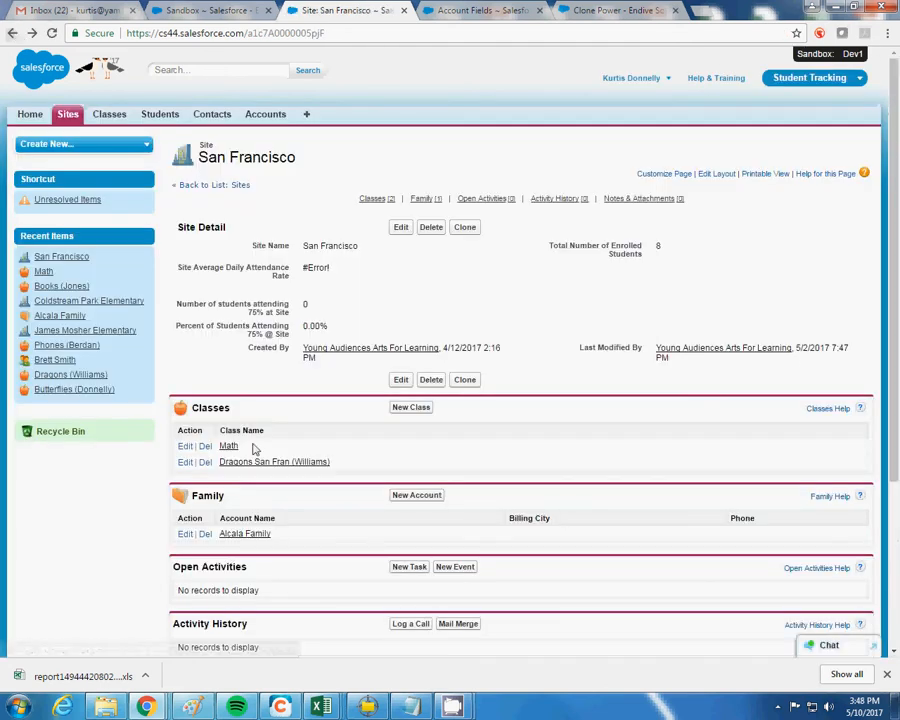
Open the Math class, view its eight students, then begin taking attendance
left_click(229, 446)
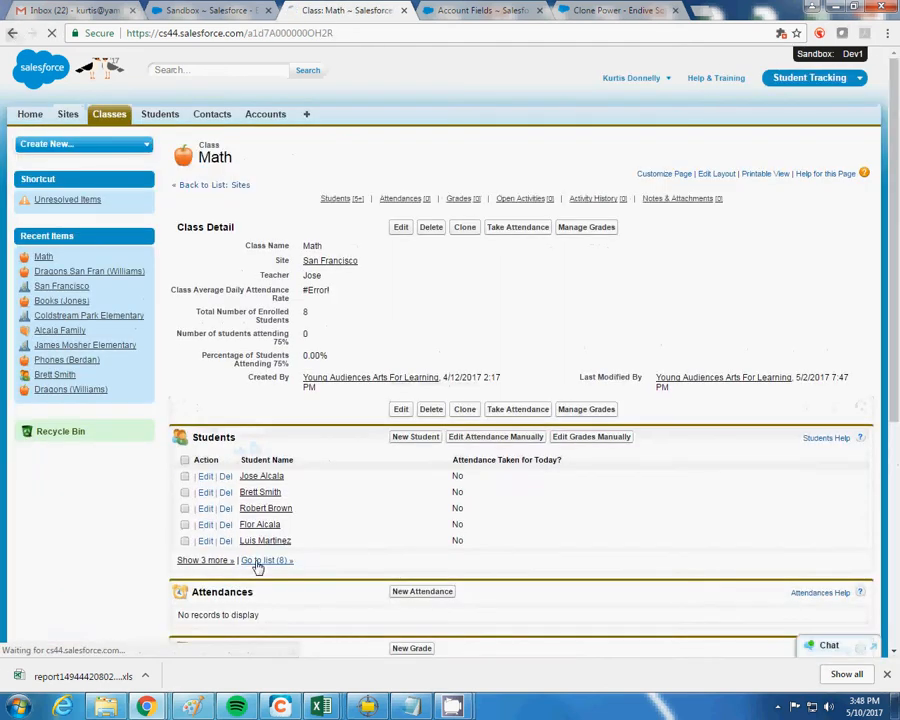
left_click(257, 562)
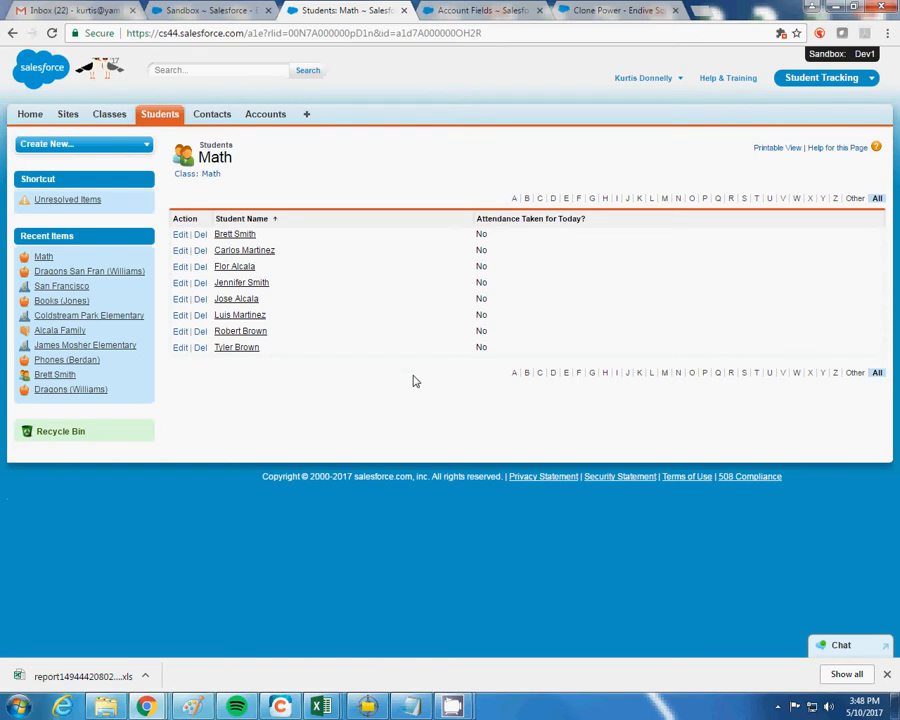
left_click(14, 33)
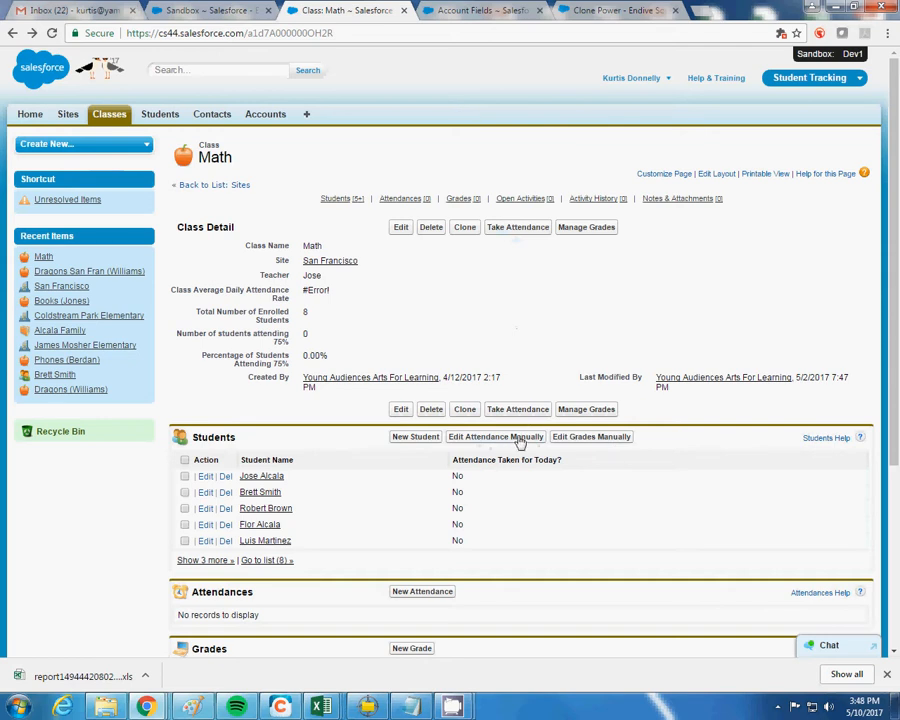
left_click(519, 228)
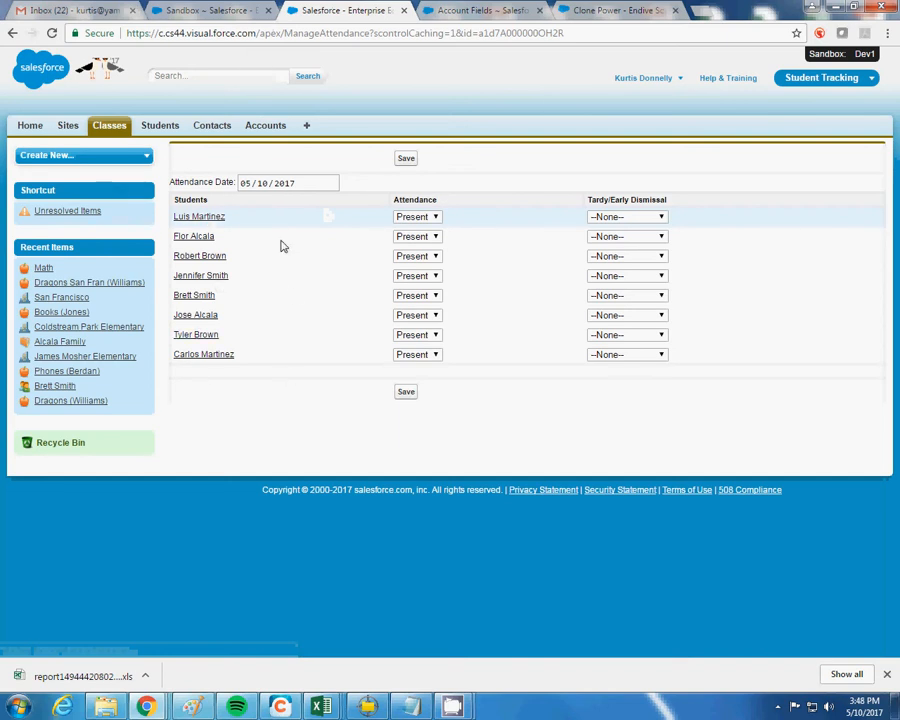
Keep the date 05/10/2017 and mark the first student Present with early dismissal
left_click(331, 183)
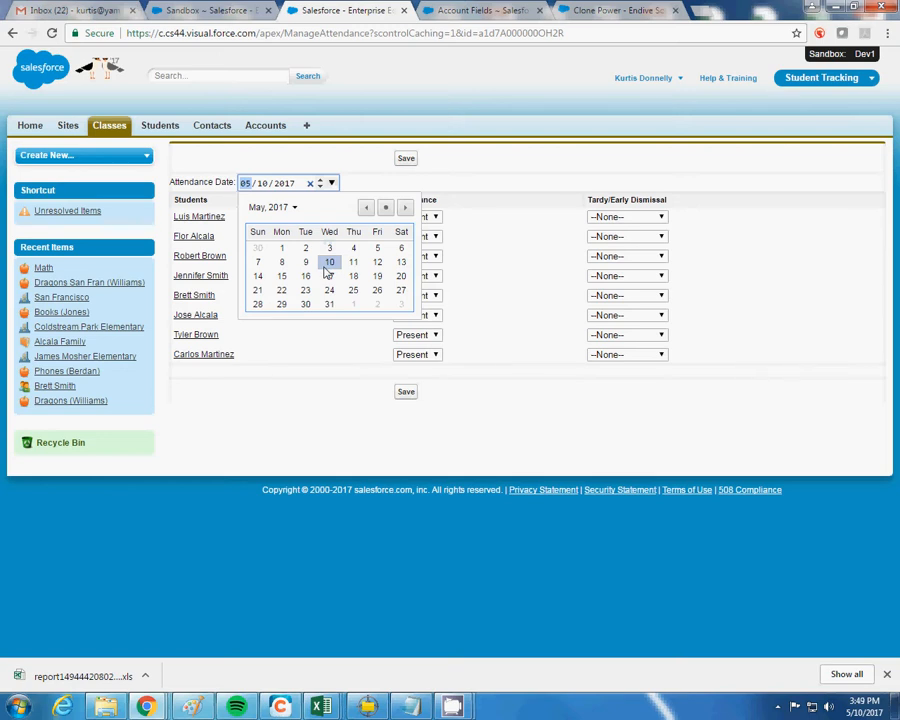
left_click(328, 264)
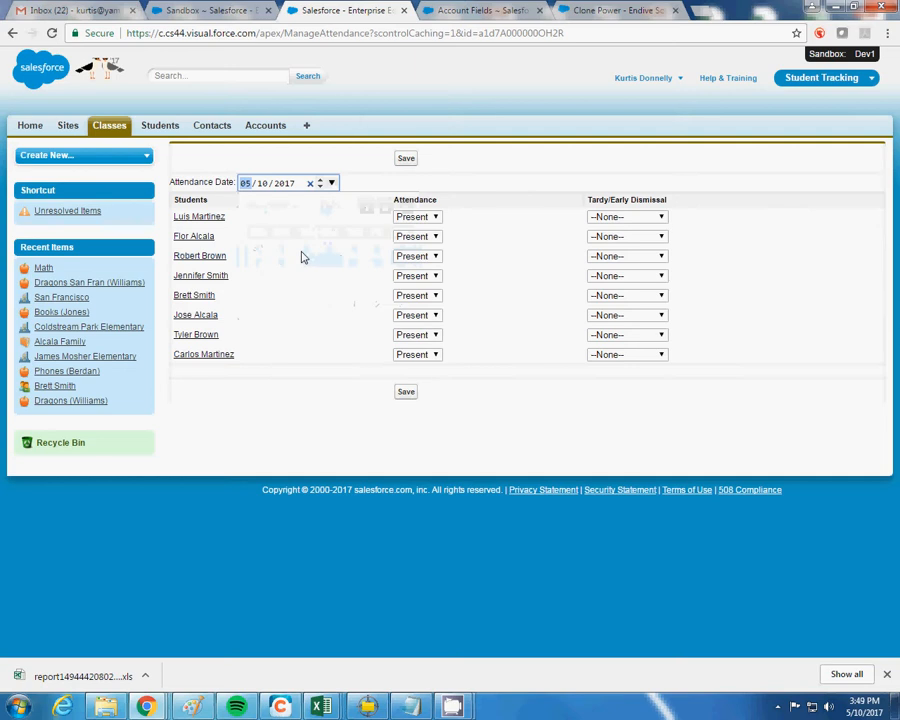
left_click(420, 218)
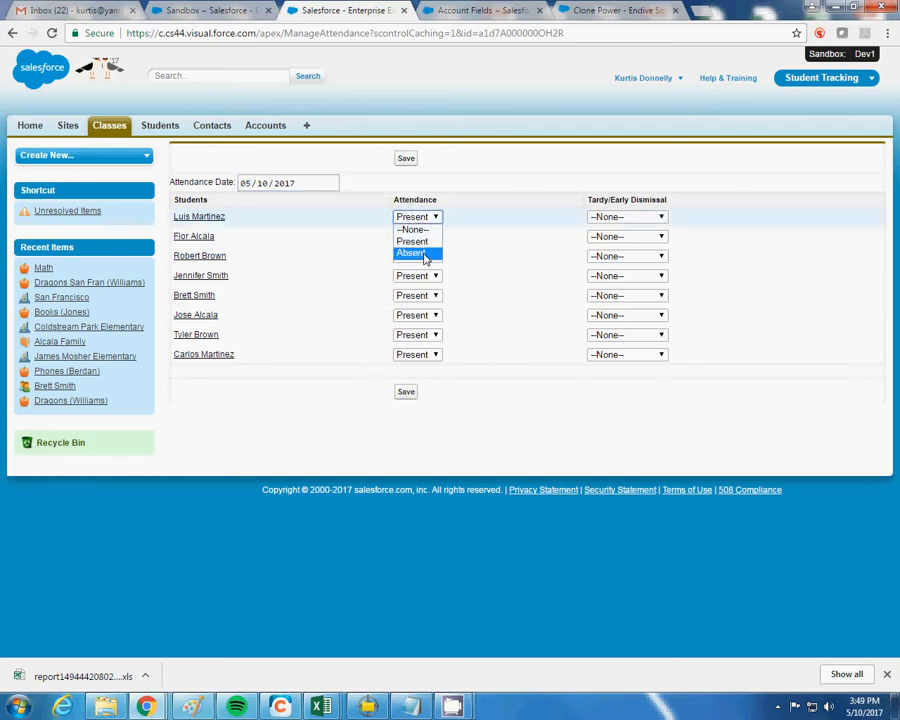
left_click(422, 245)
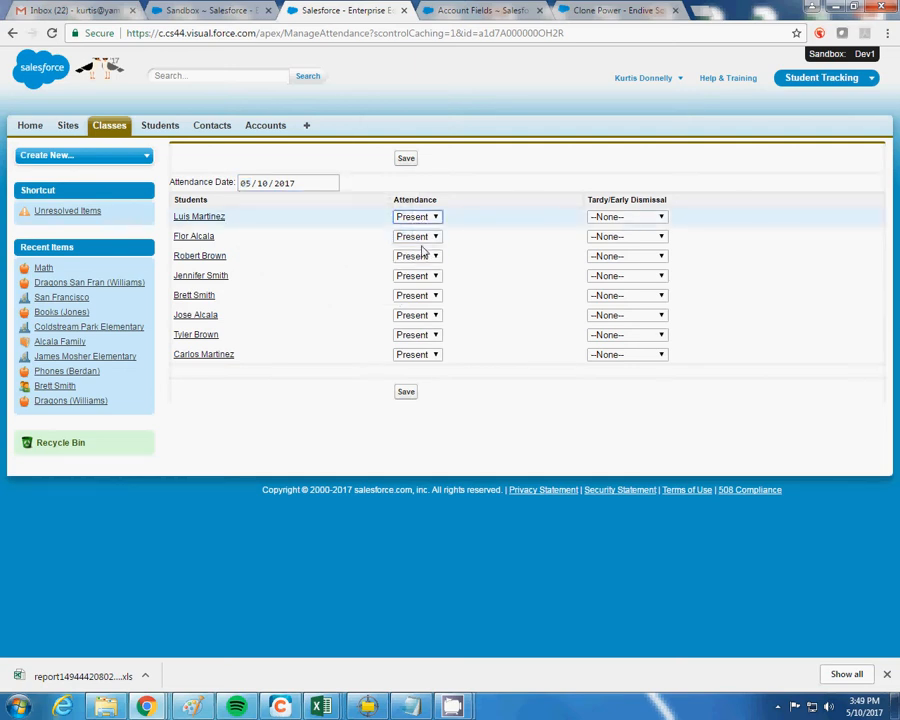
left_click(606, 218)
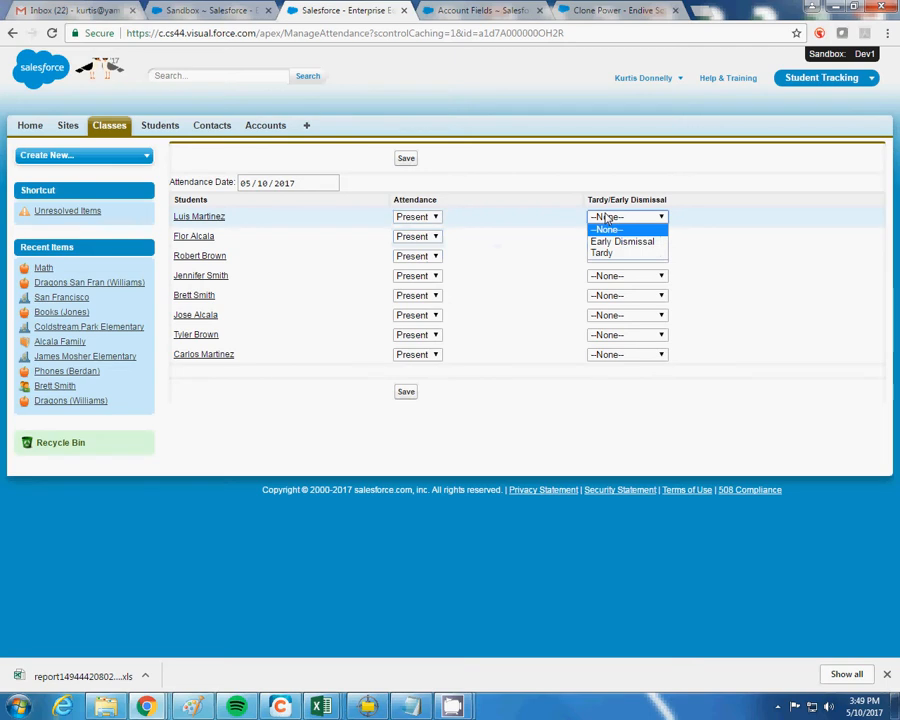
left_click(607, 219)
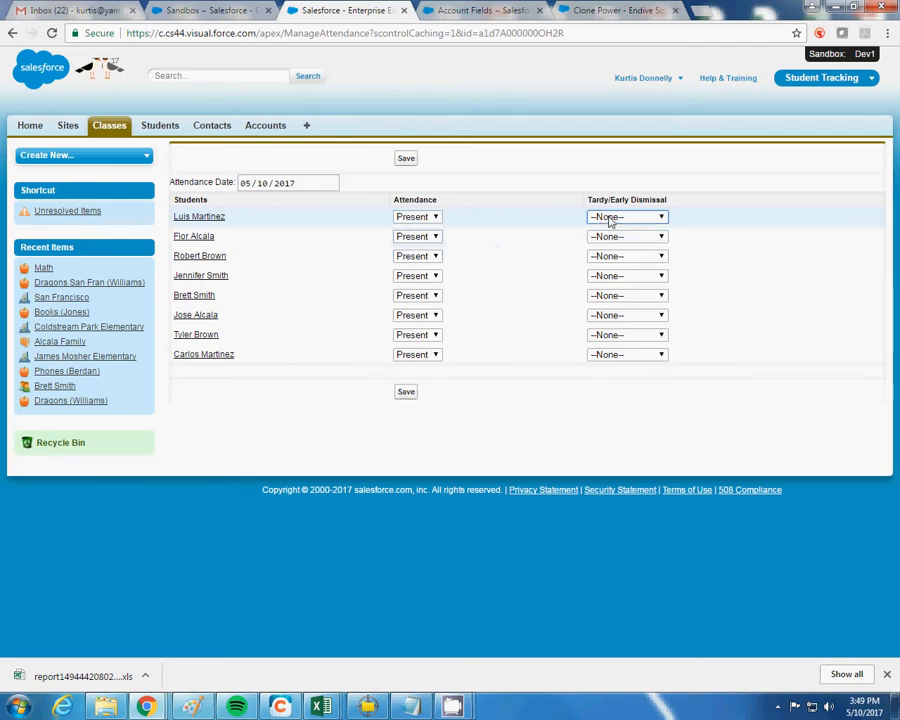
left_click(609, 219)
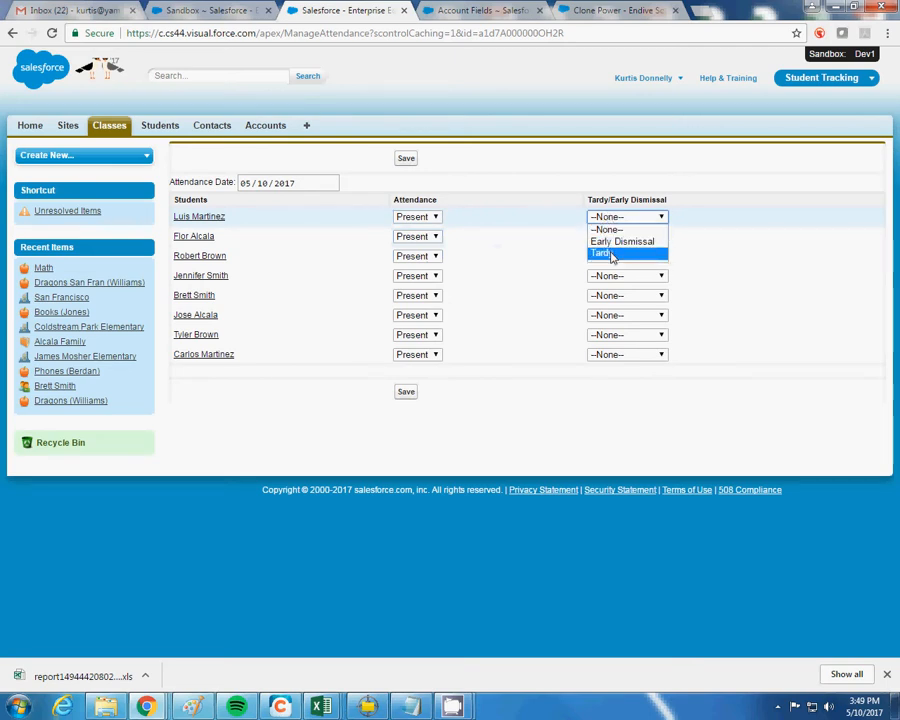
left_click(610, 254)
left_click(637, 218)
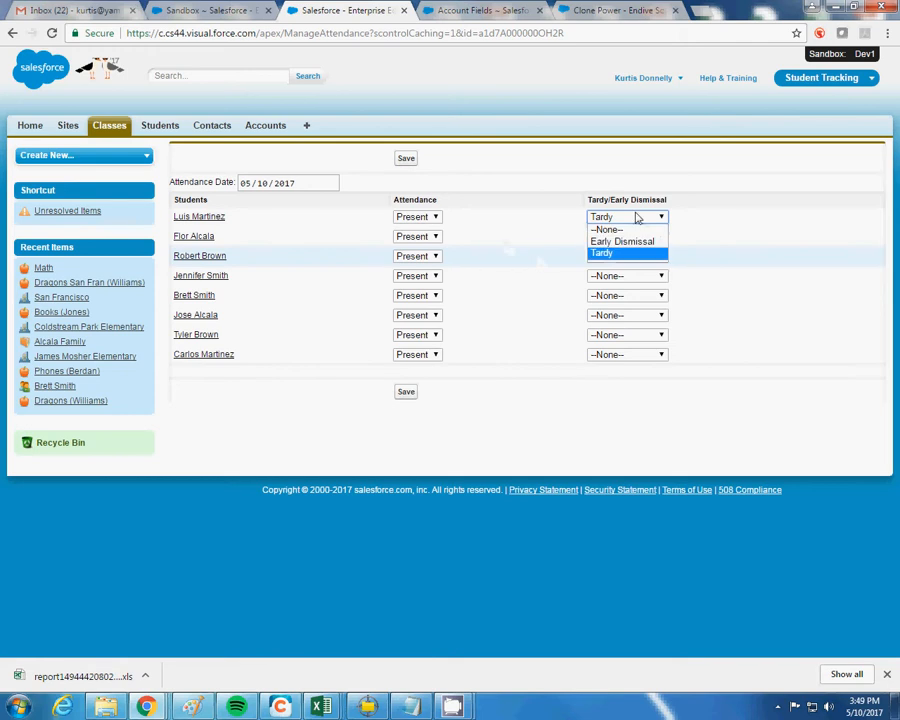
left_click(634, 243)
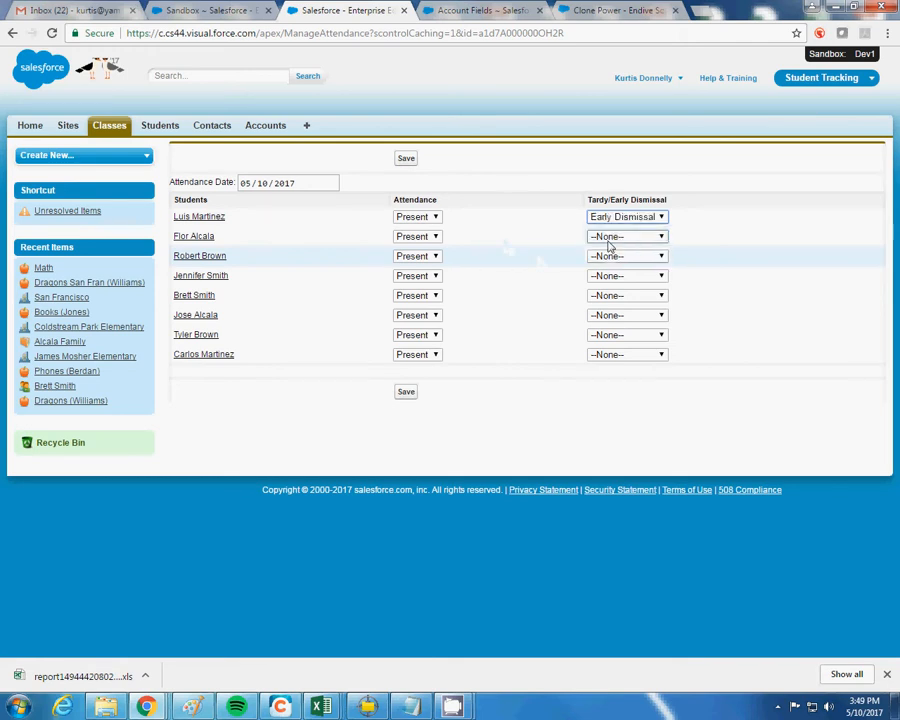
Mark the second and third students absent, the last two tardy, and save
left_click(405, 242)
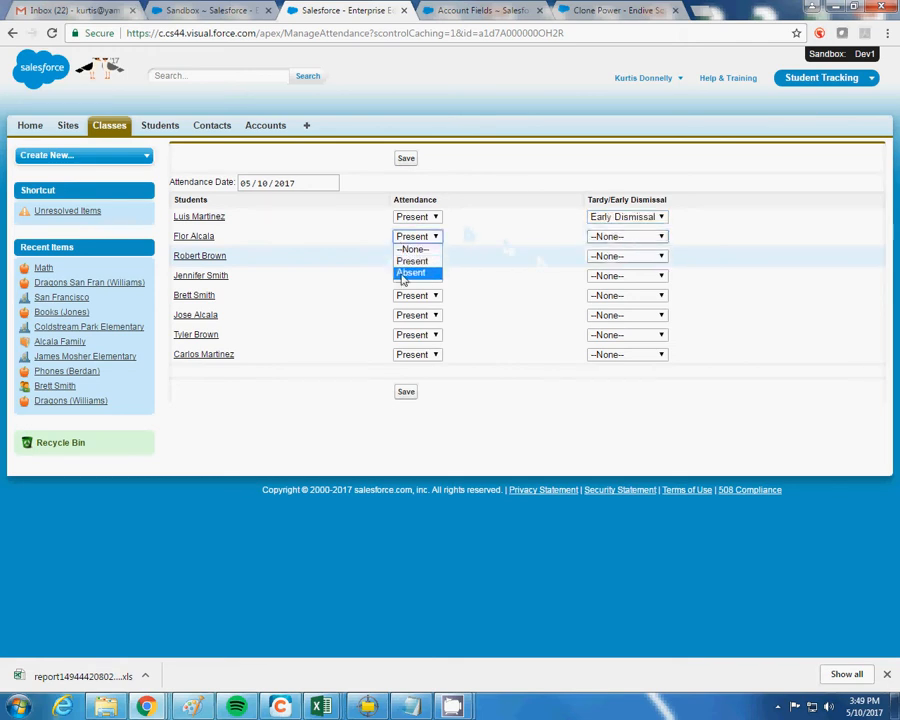
left_click(404, 272)
left_click(598, 237)
left_click(599, 242)
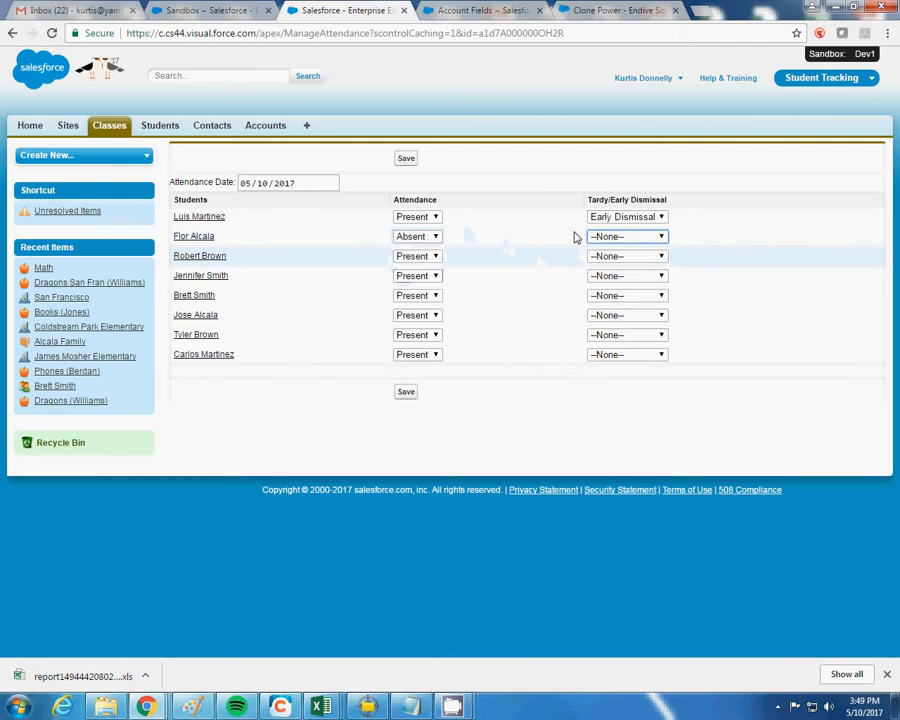
left_click(424, 258)
left_click(418, 293)
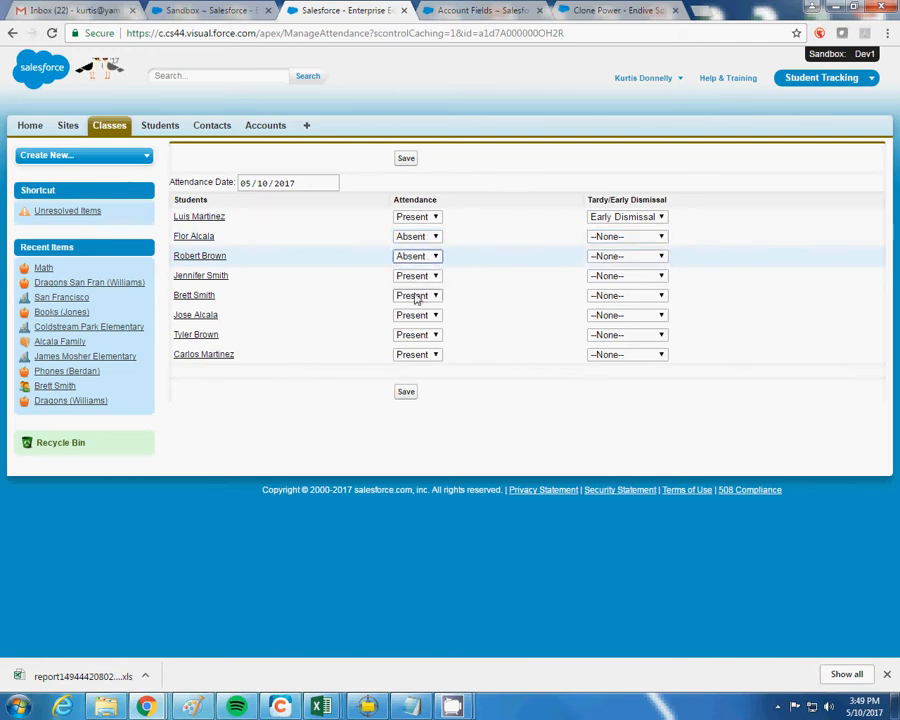
left_click(634, 336)
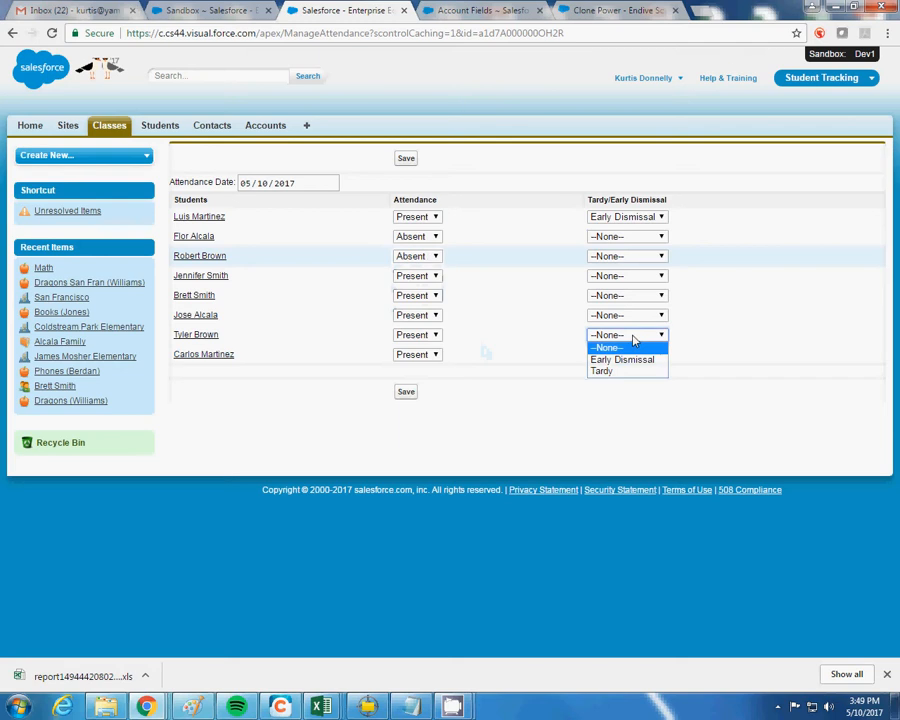
left_click(631, 372)
left_click(628, 354)
left_click(630, 391)
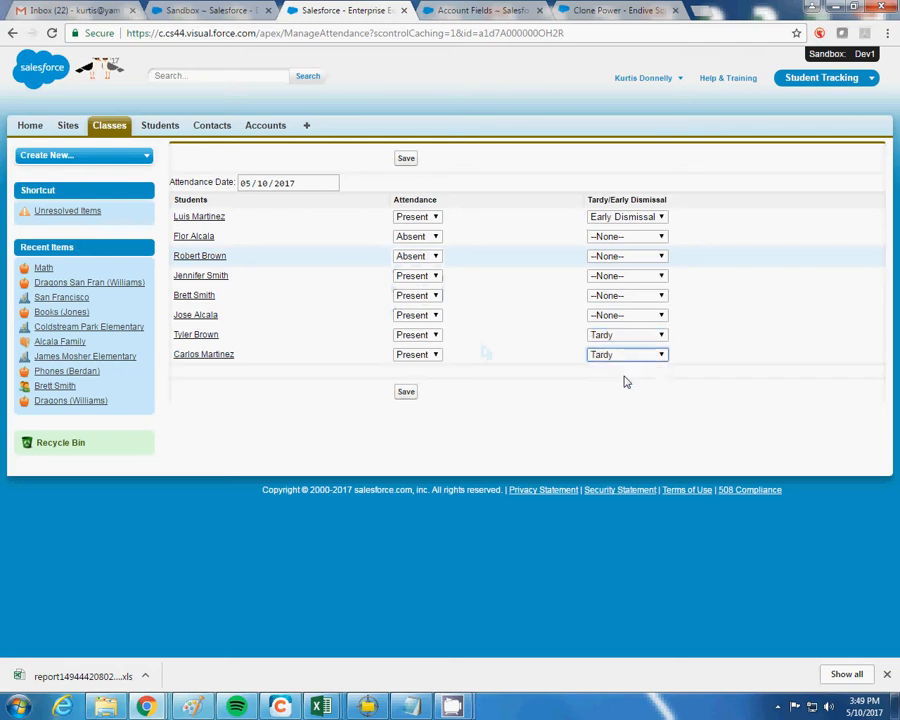
left_click(410, 392)
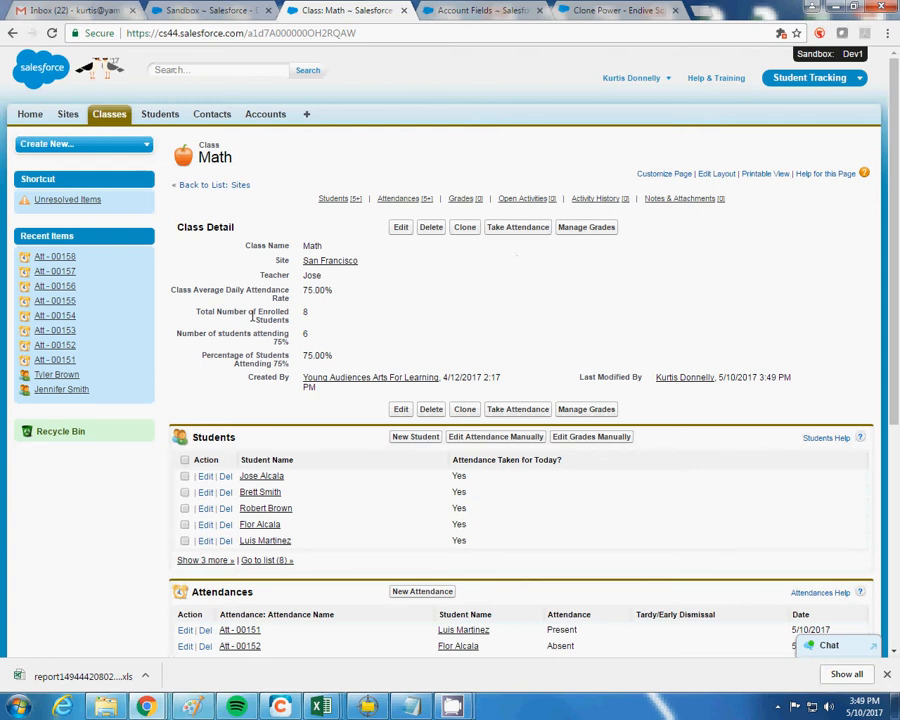
Scroll through the Math class's Students and Attendances lists to check the 5/10/2017 entries
scroll(547, 270, "down", 2)
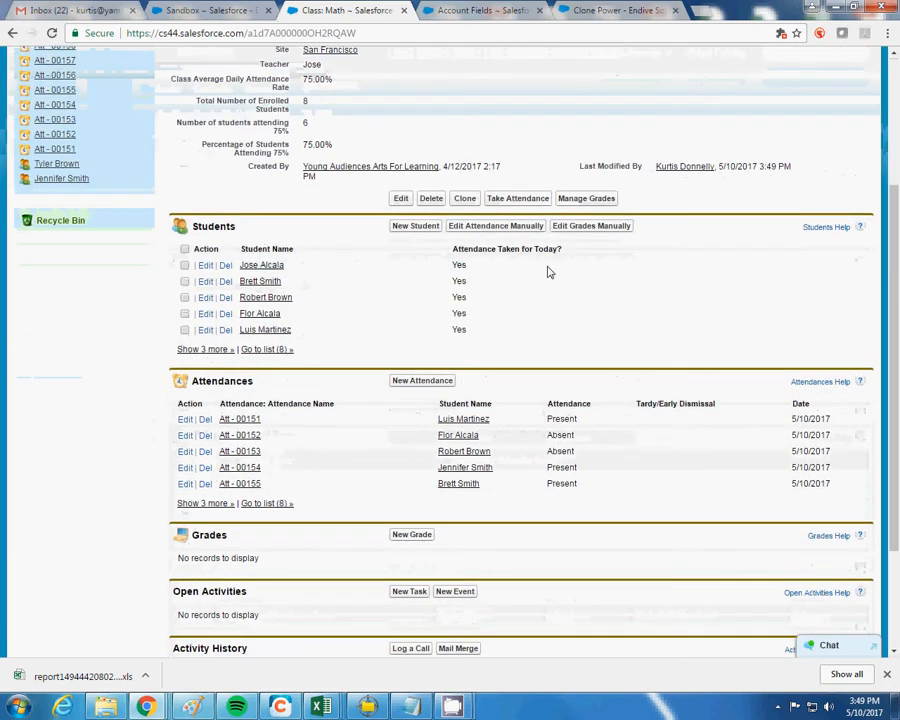
scroll(547, 270, "up", 2)
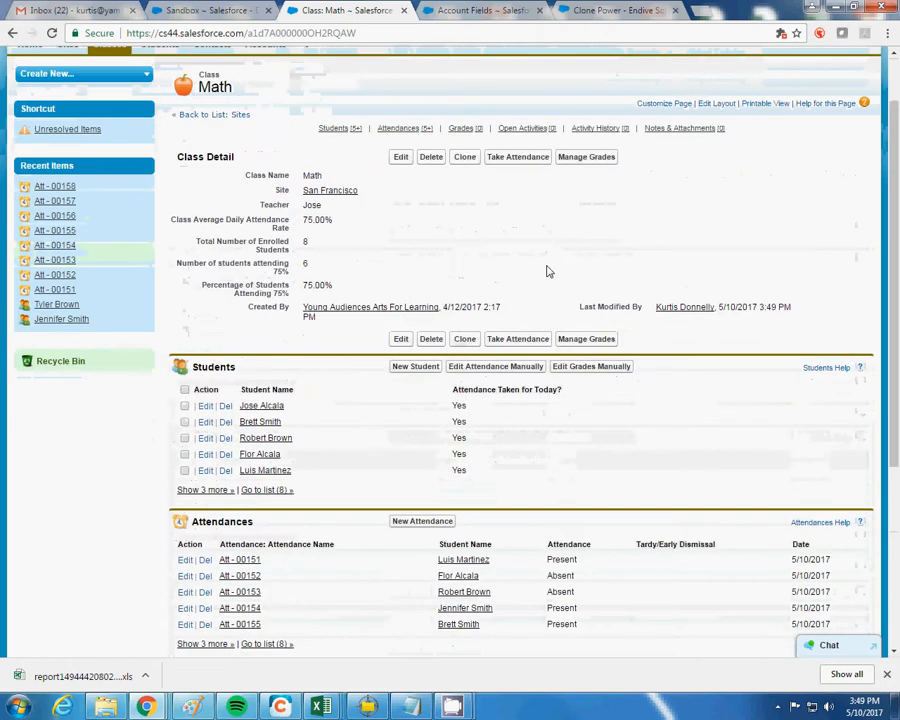
scroll(488, 272, "up", 1)
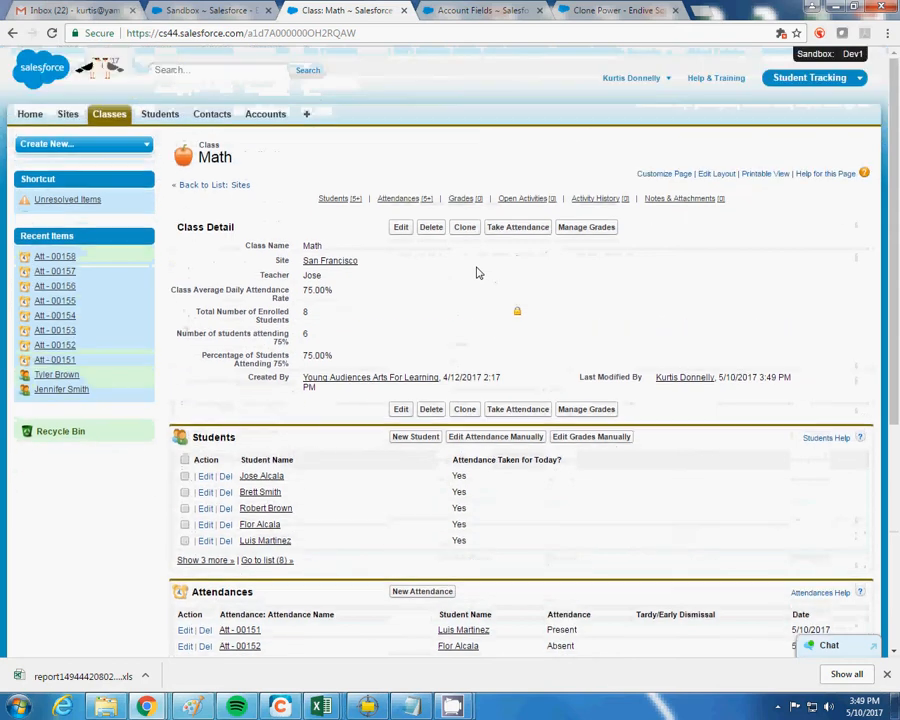
Open Manage Grades and enter PRE Math Scores 8, 12, 10, 8 for the first four students
left_click(576, 232)
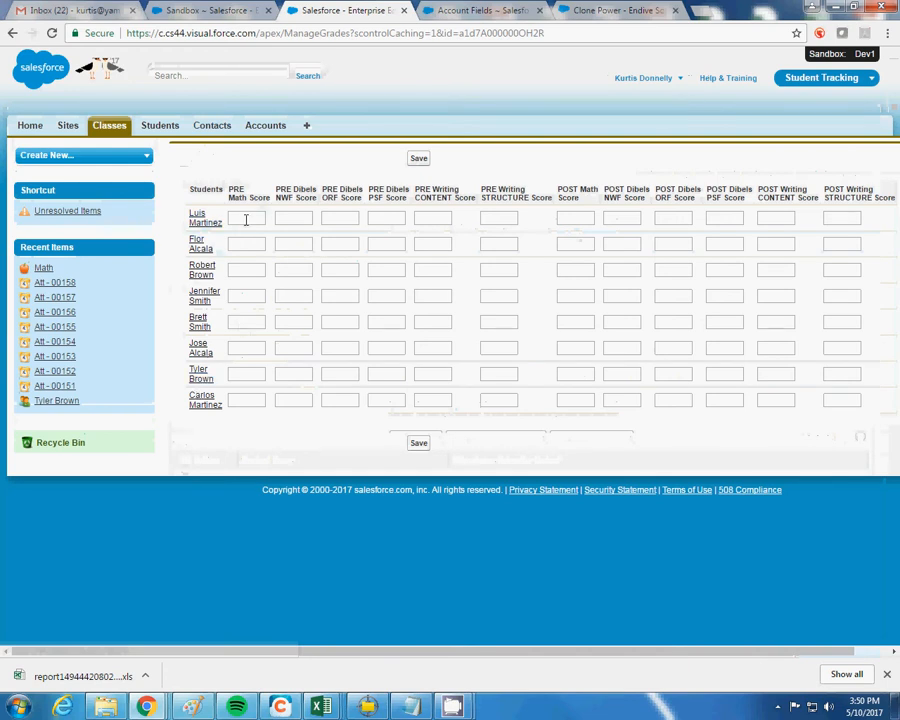
left_click(244, 220)
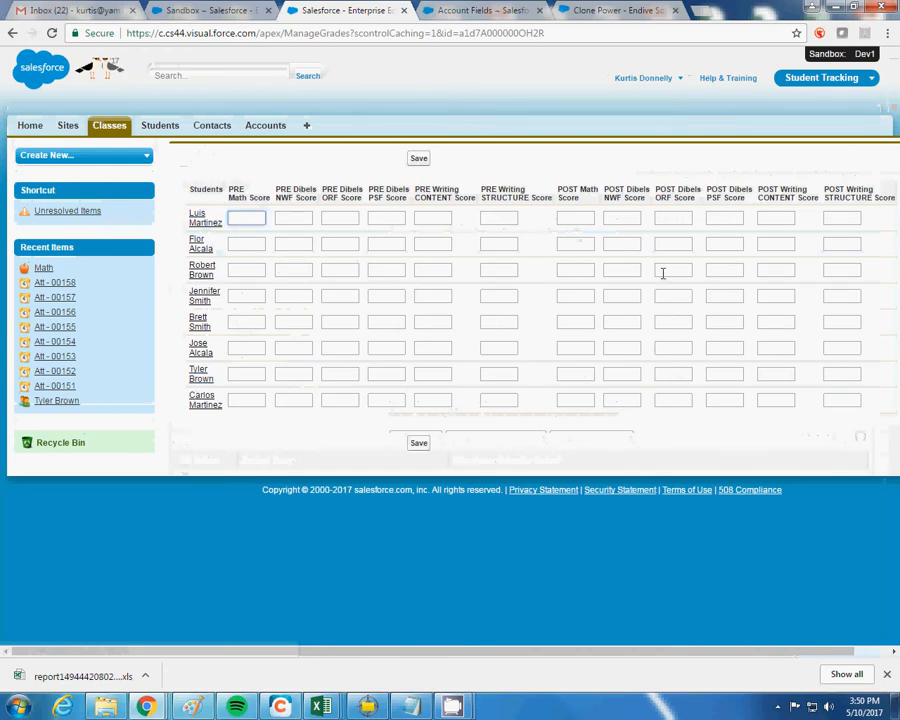
type("8")
left_click(258, 243)
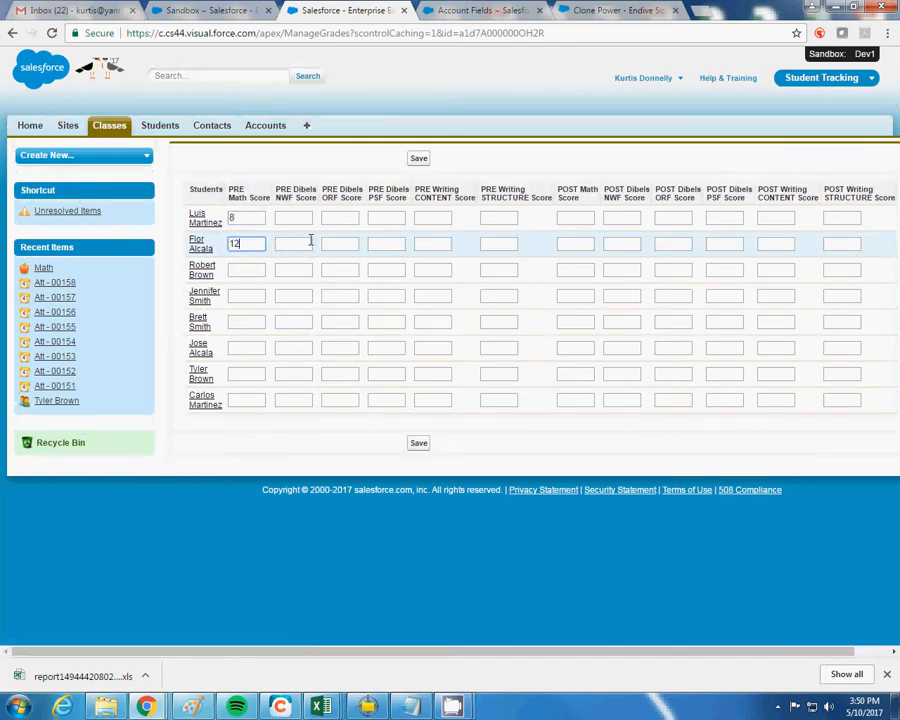
left_click(252, 271)
type("10")
left_click(245, 295)
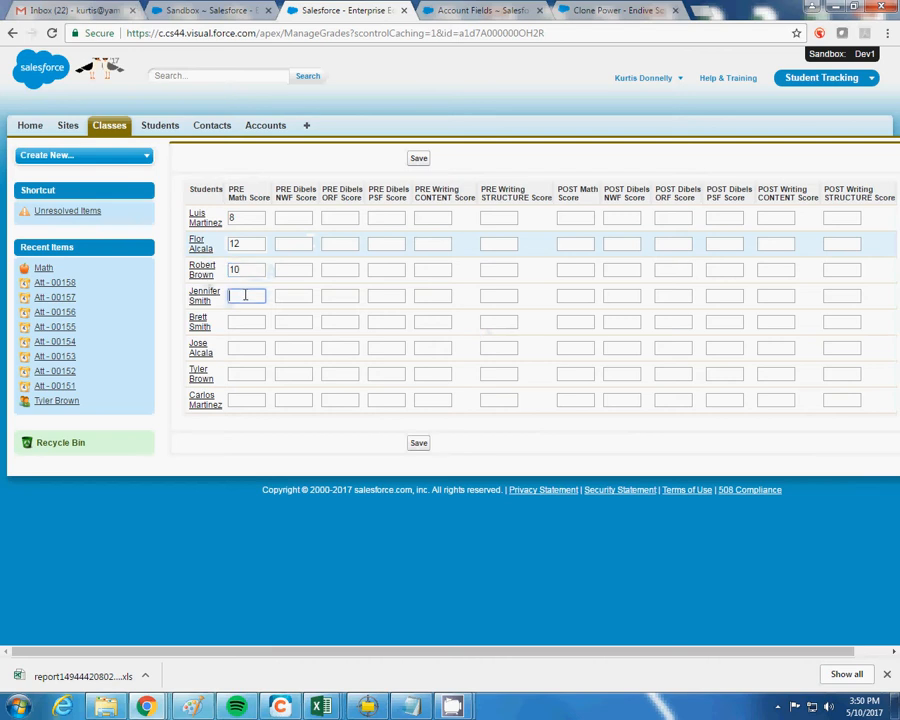
type("8")
Enter PRE Math Scores 8, 9, 7, 6 for the remaining four students and save
left_click(243, 318)
type("8")
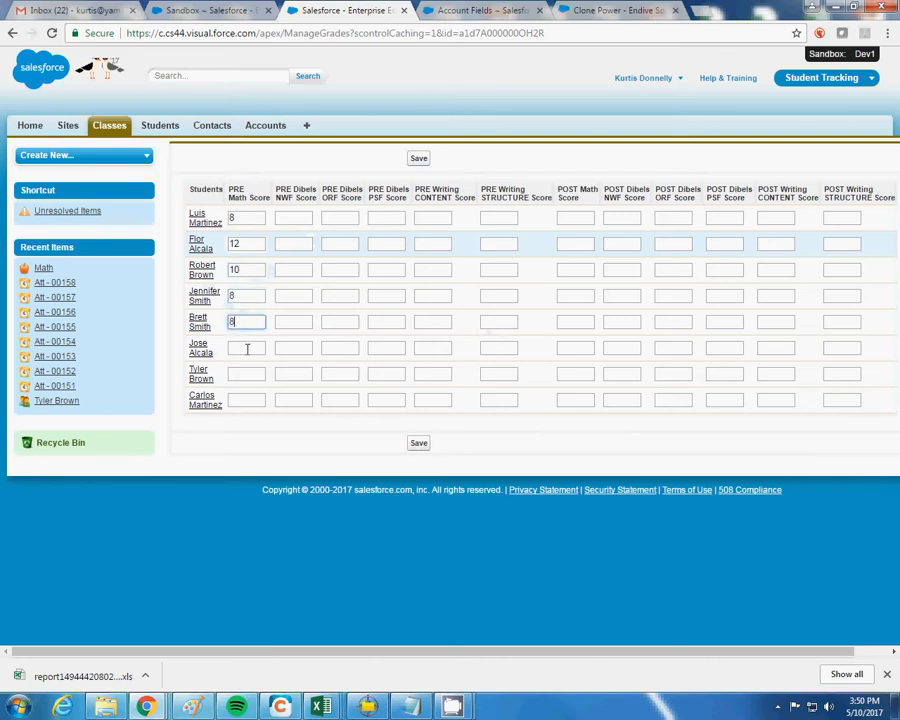
left_click(248, 347)
left_click(250, 372)
type("7")
left_click(247, 398)
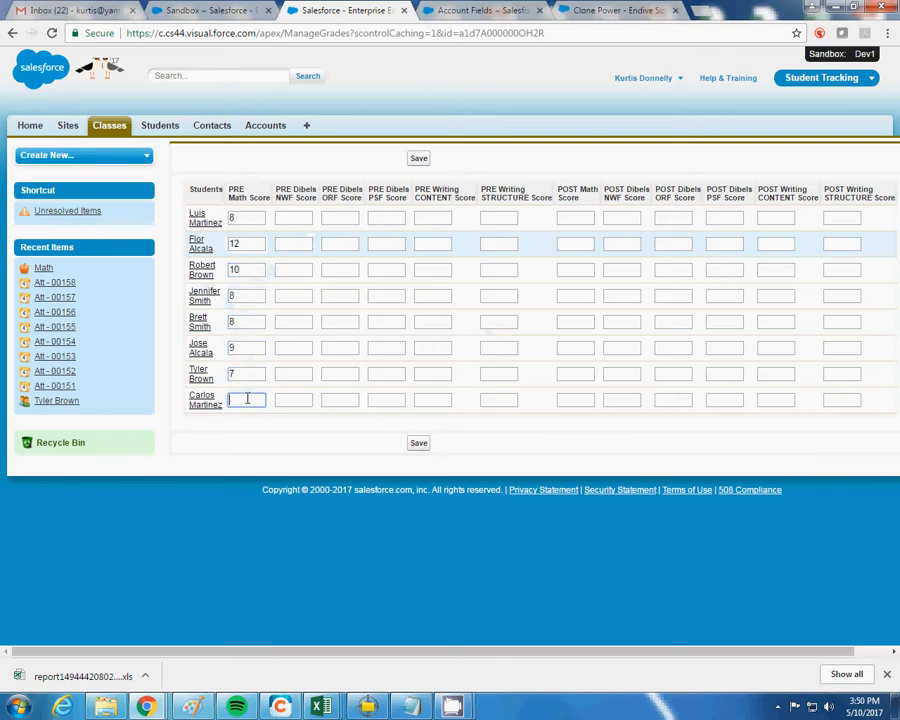
type("6")
left_click(416, 443)
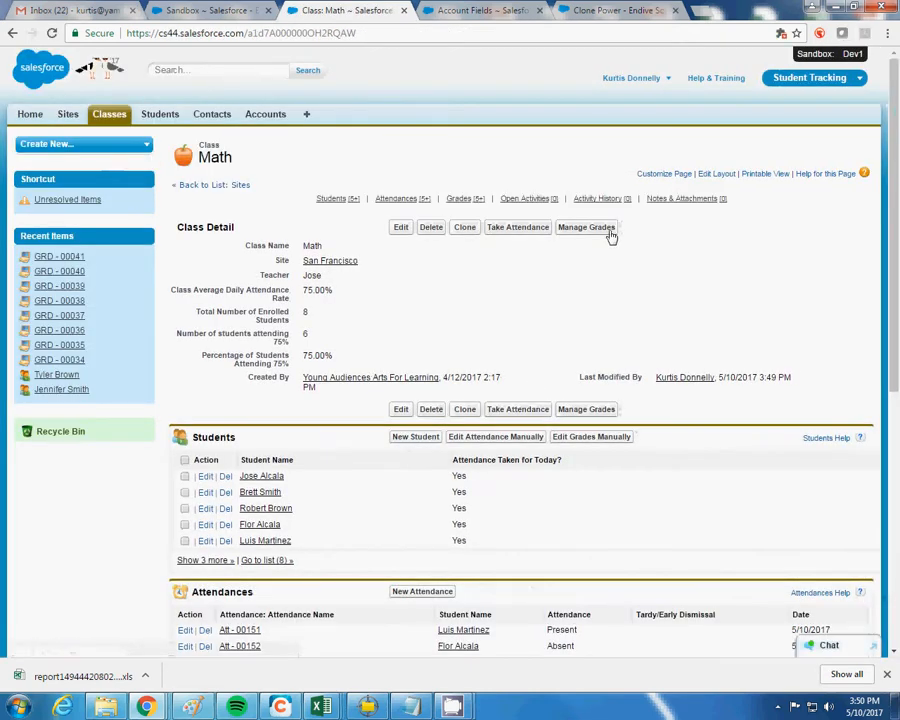
Open Manage Grades and enter POST Math Scores 16, 12, 11, 15 for the first four students
left_click(602, 229)
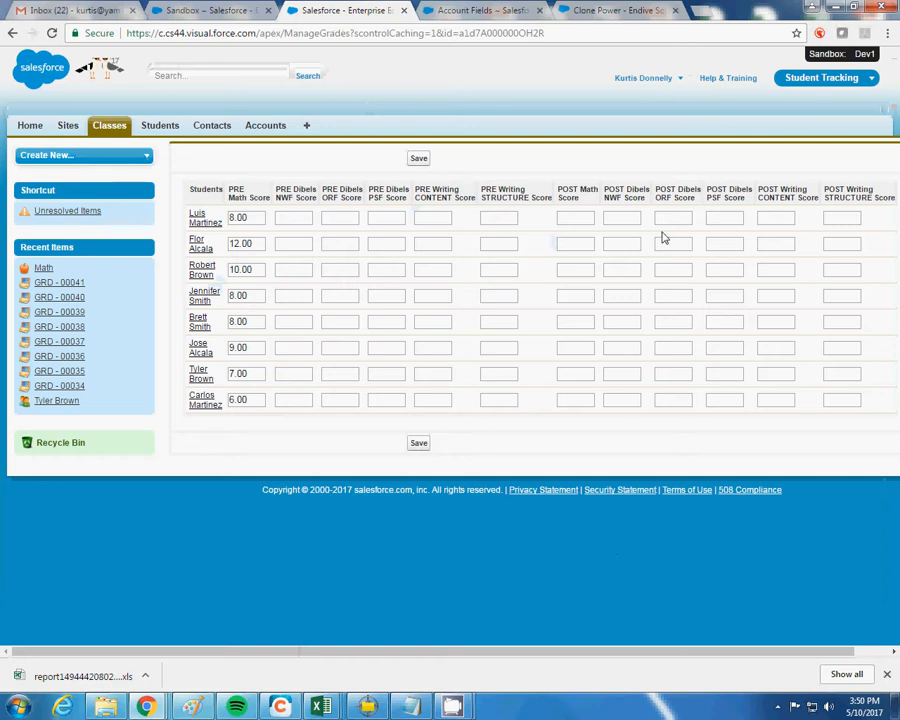
left_click(586, 217)
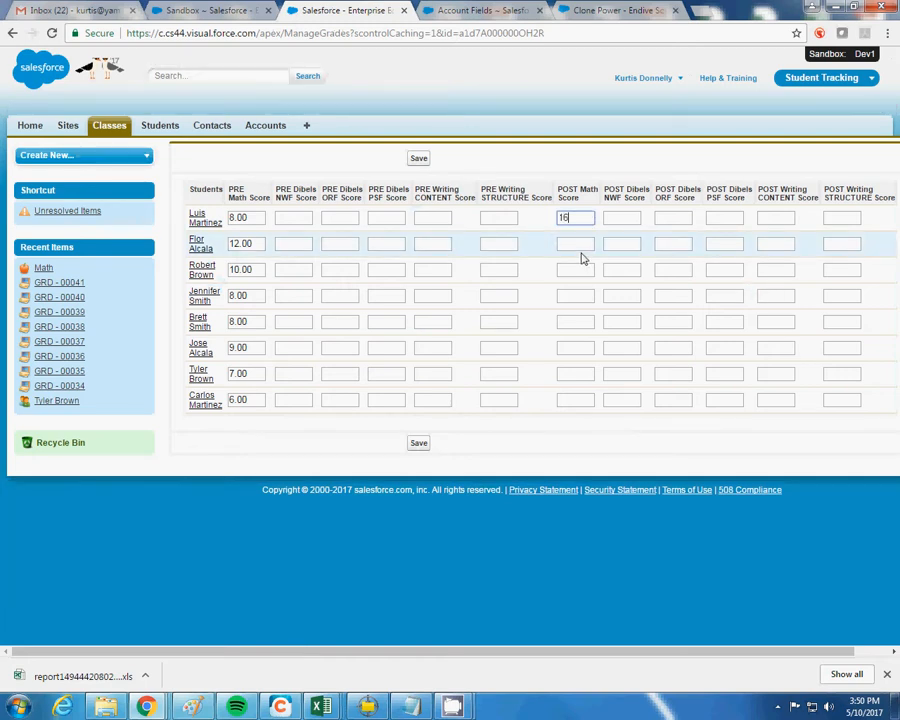
left_click(565, 243)
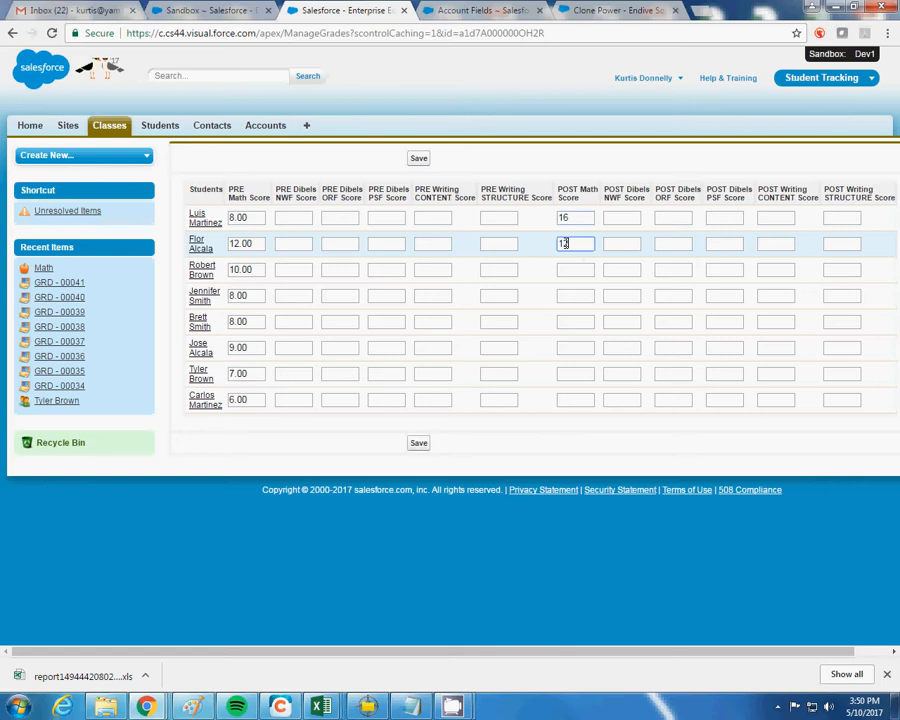
left_click(574, 268)
type("11")
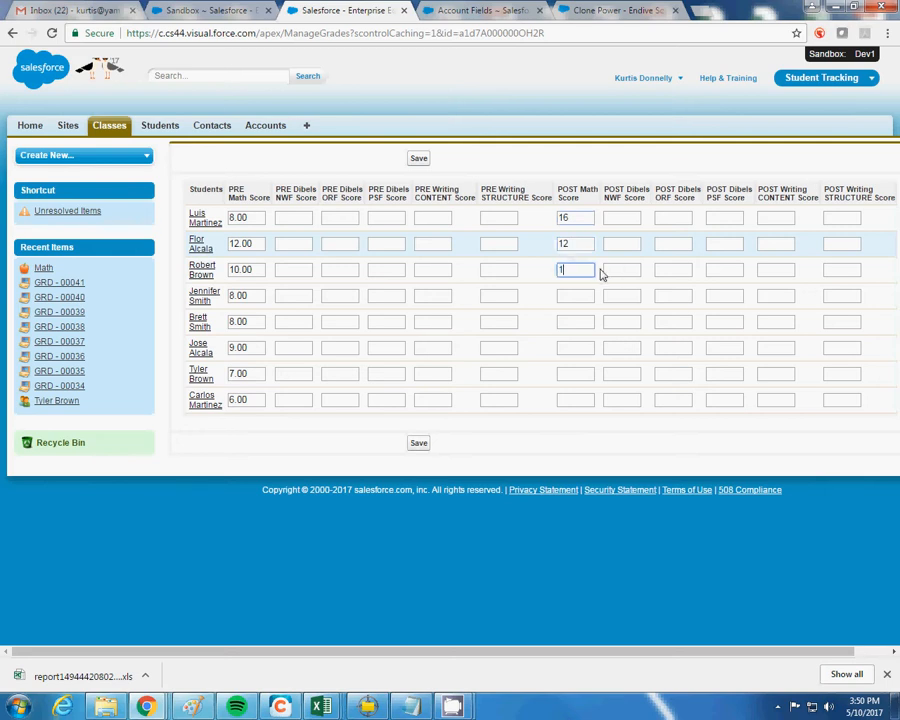
left_click(584, 293)
type("15")
Enter POST Math Scores 15, 16, 16, 16 for the remaining students and save
left_click(576, 321)
type("15")
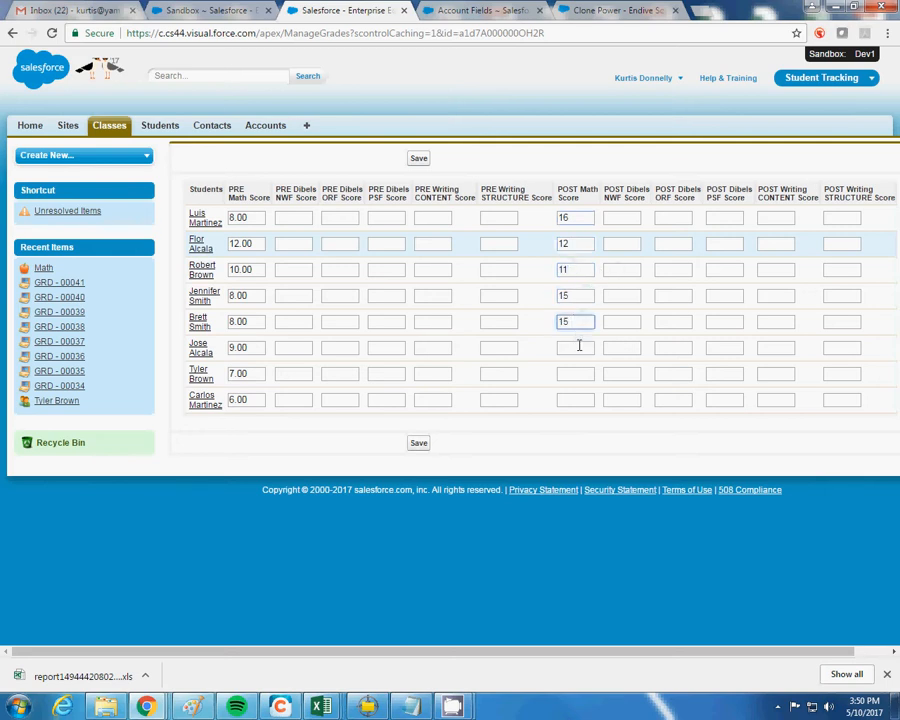
left_click(579, 345)
type("16")
left_click(566, 372)
type("16")
left_click(566, 397)
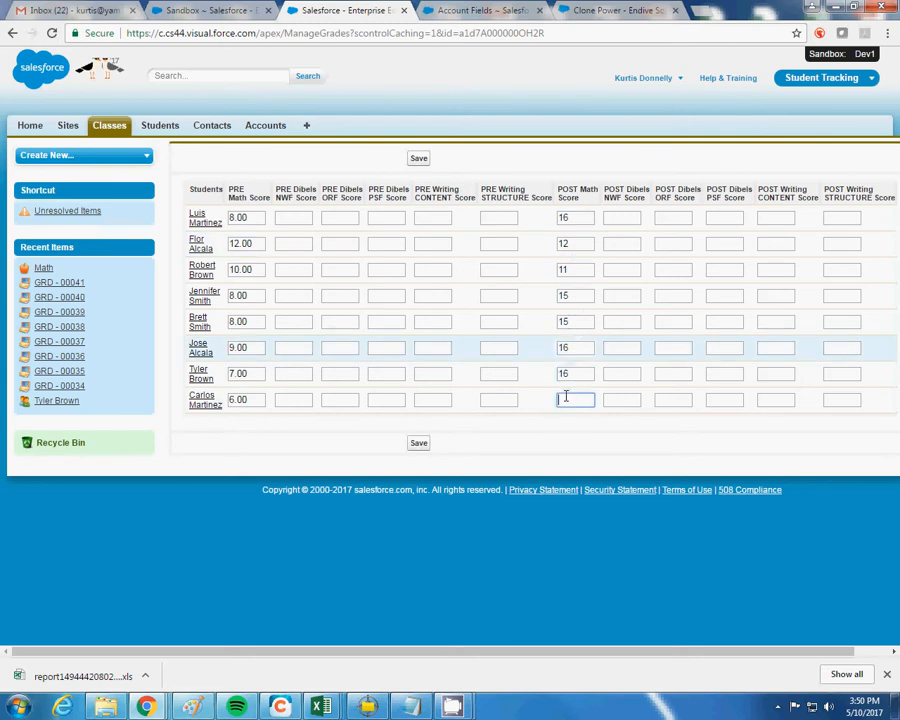
left_click(418, 442)
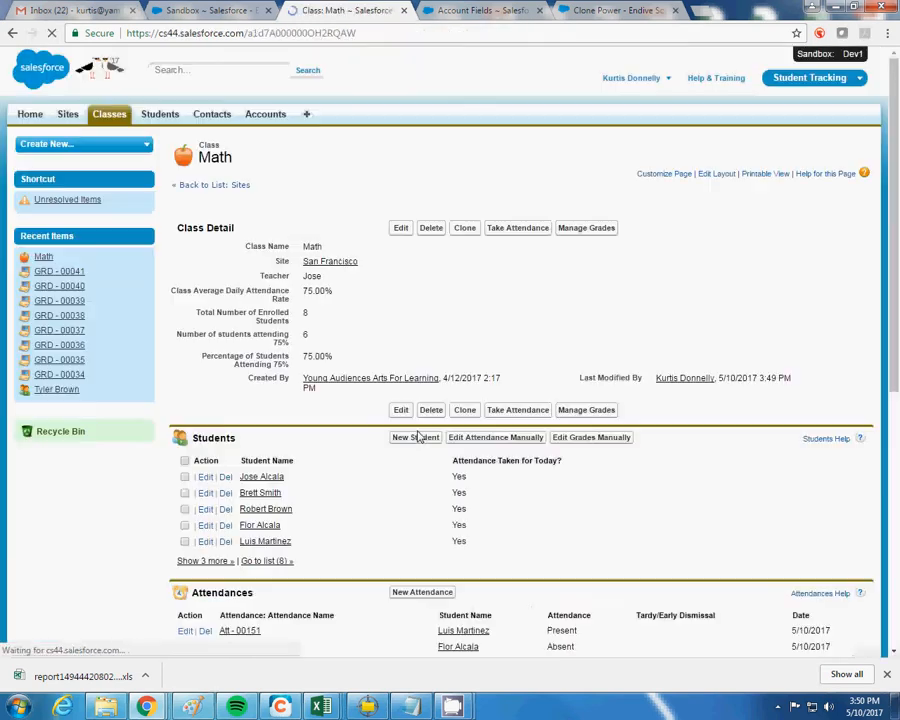
Replace the first student's PRE Math Score of 8.00 with 1 and save the grades
left_click(596, 229)
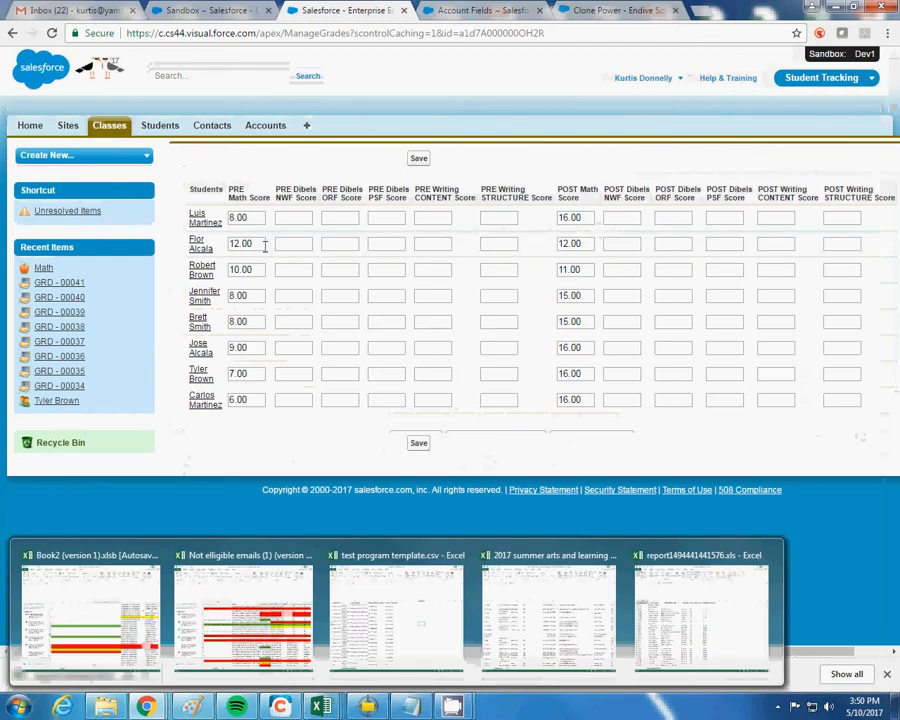
double_click(261, 217)
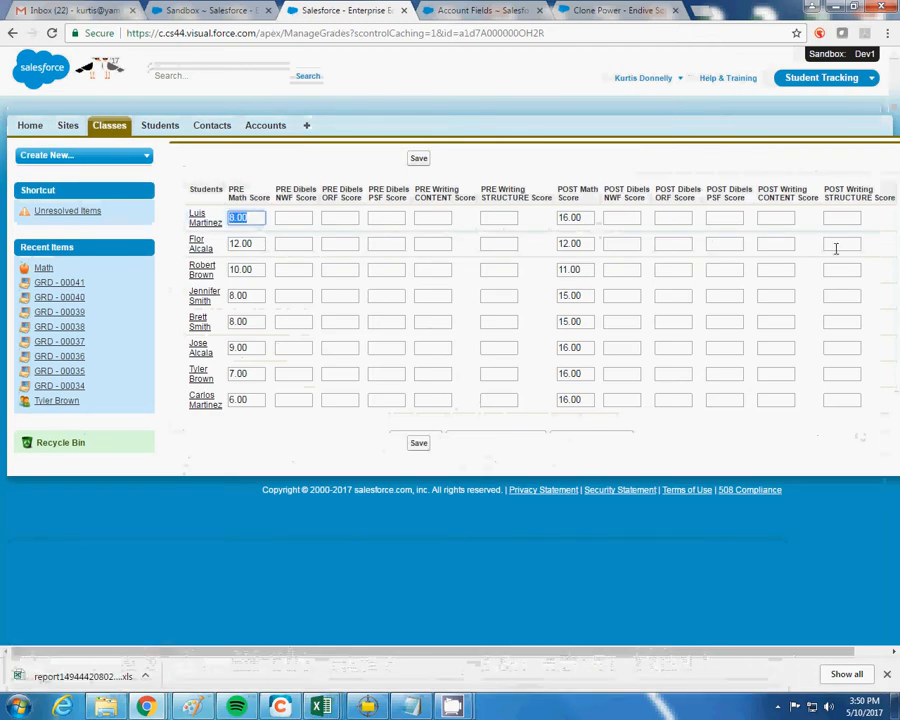
type("1")
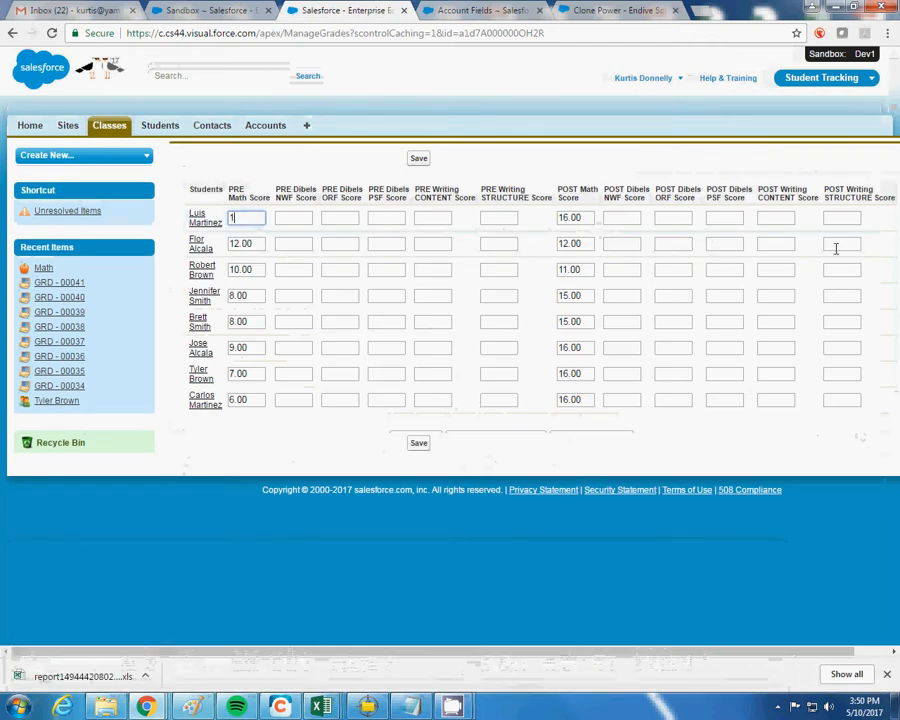
left_click(419, 158)
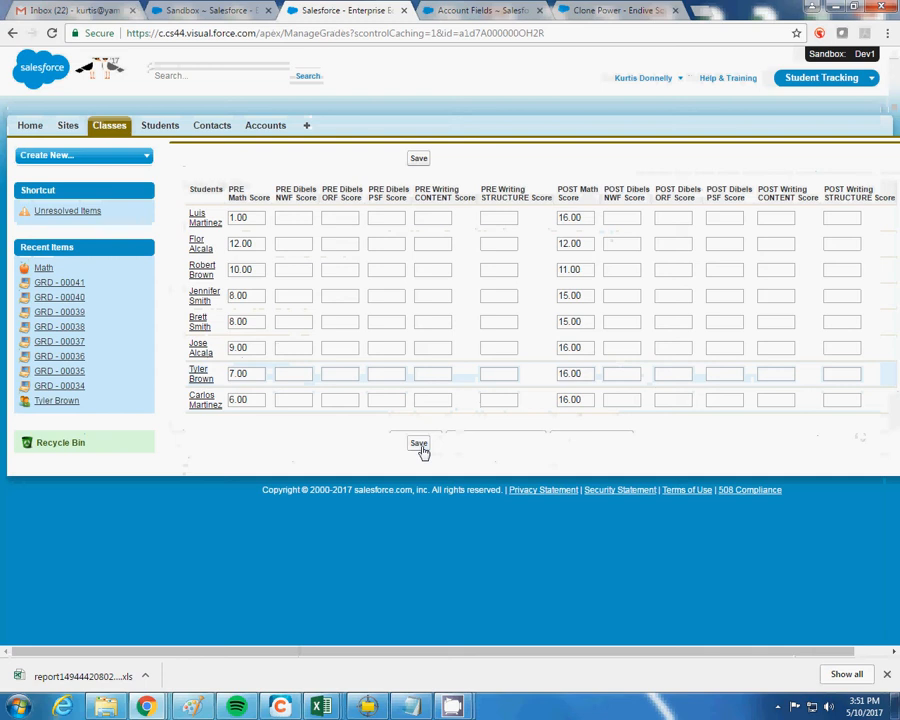
left_click(420, 446)
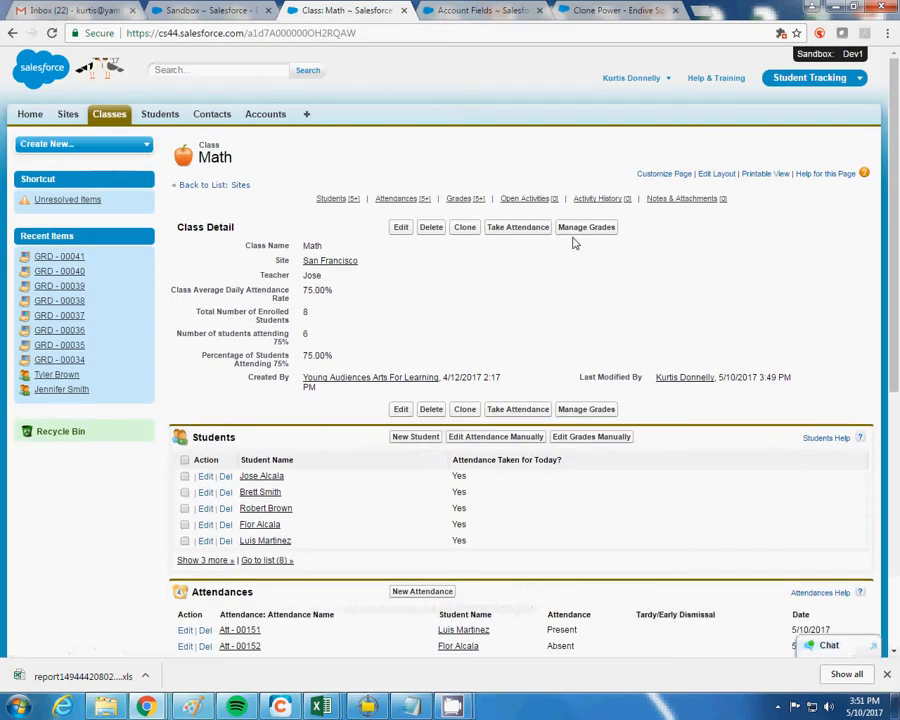
Review and save the Math grade sheet, then open the 05/10/2017 attendance page
left_click(575, 236)
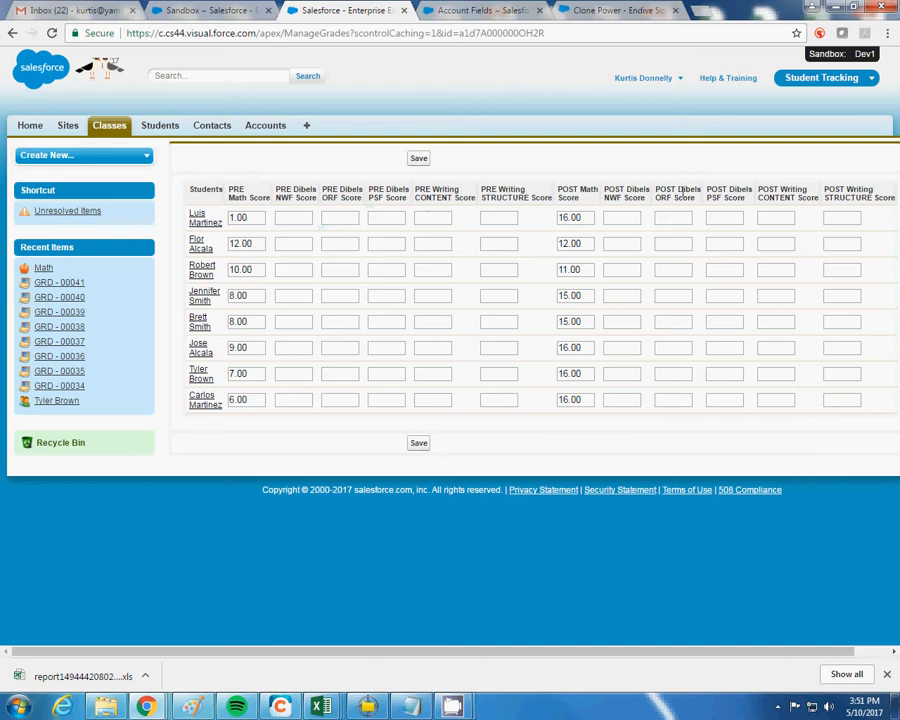
left_click(418, 444)
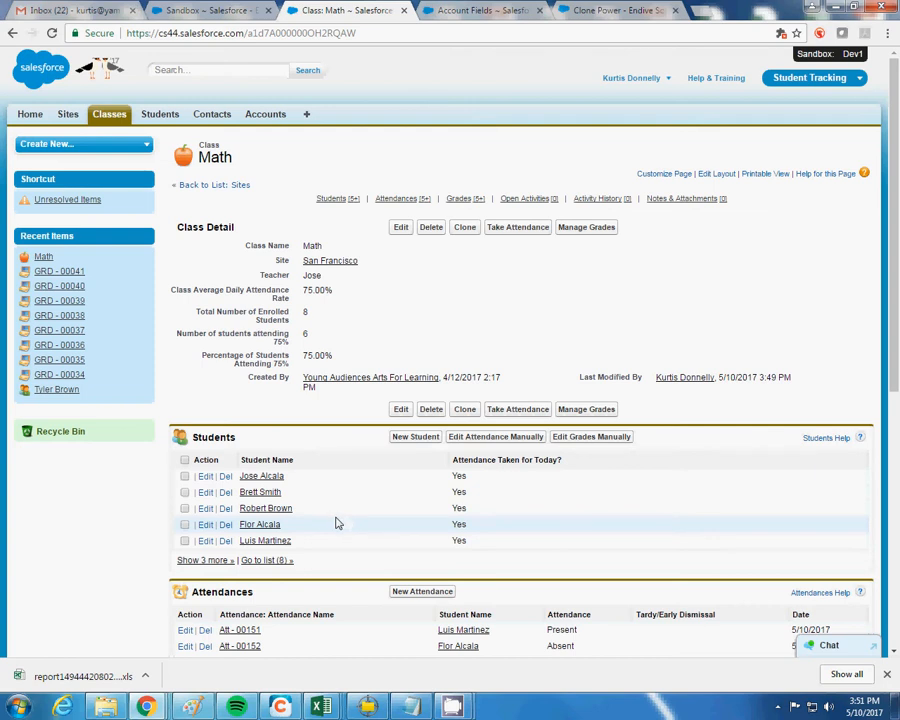
left_click(525, 228)
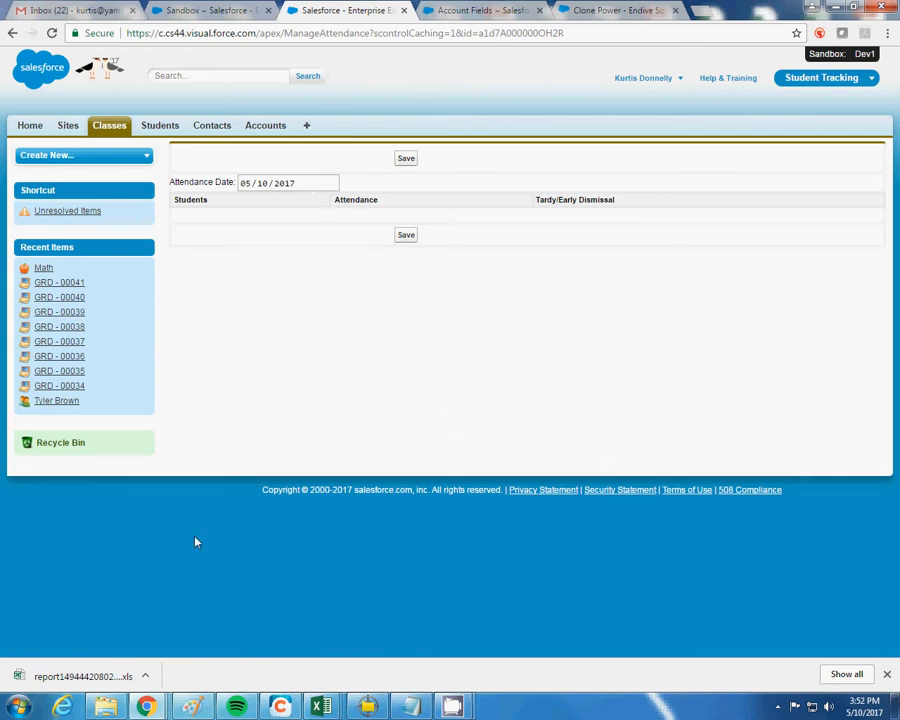
Return to the Math class, list all eight students, and open the first student's record
left_click(12, 33)
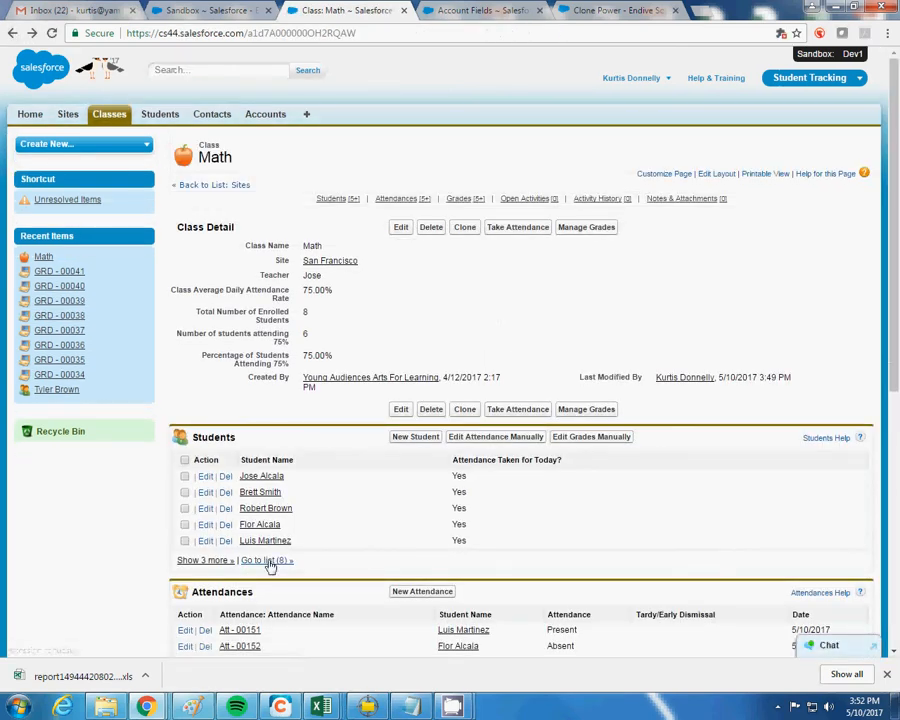
left_click(268, 561)
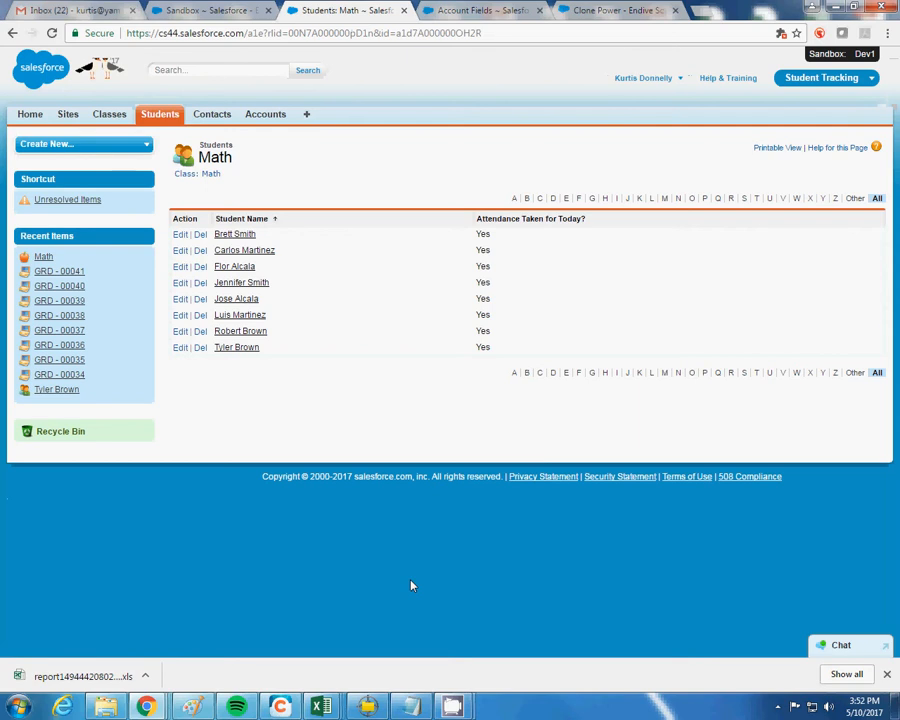
left_click(240, 235)
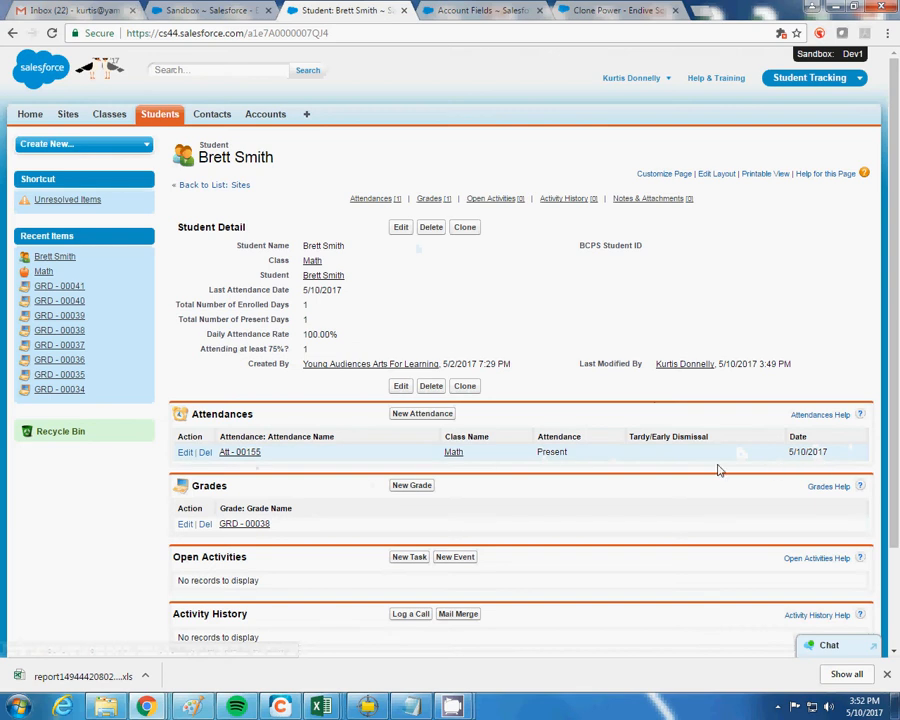
Change the student's 5/10/2017 attendance record to Absent with Early Dismissal
left_click(245, 456)
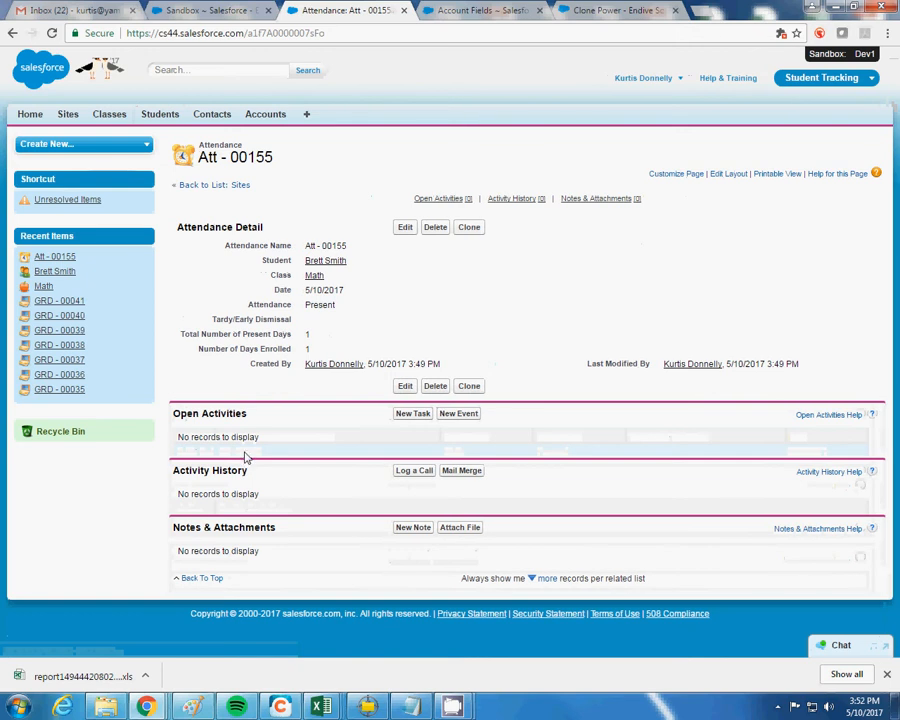
double_click(353, 306)
left_click(350, 307)
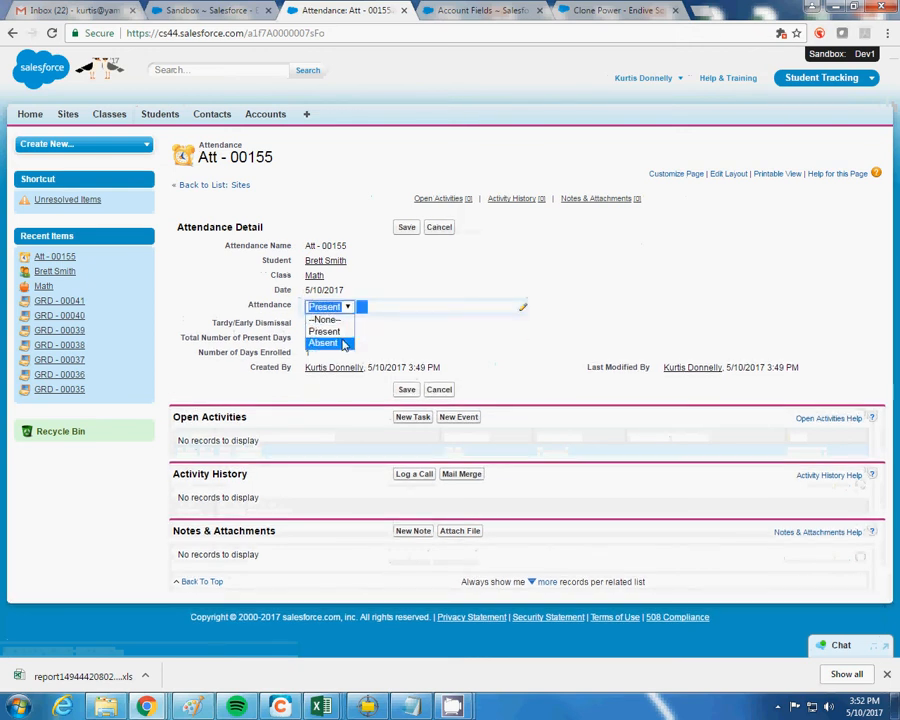
left_click(325, 342)
double_click(343, 326)
left_click(340, 322)
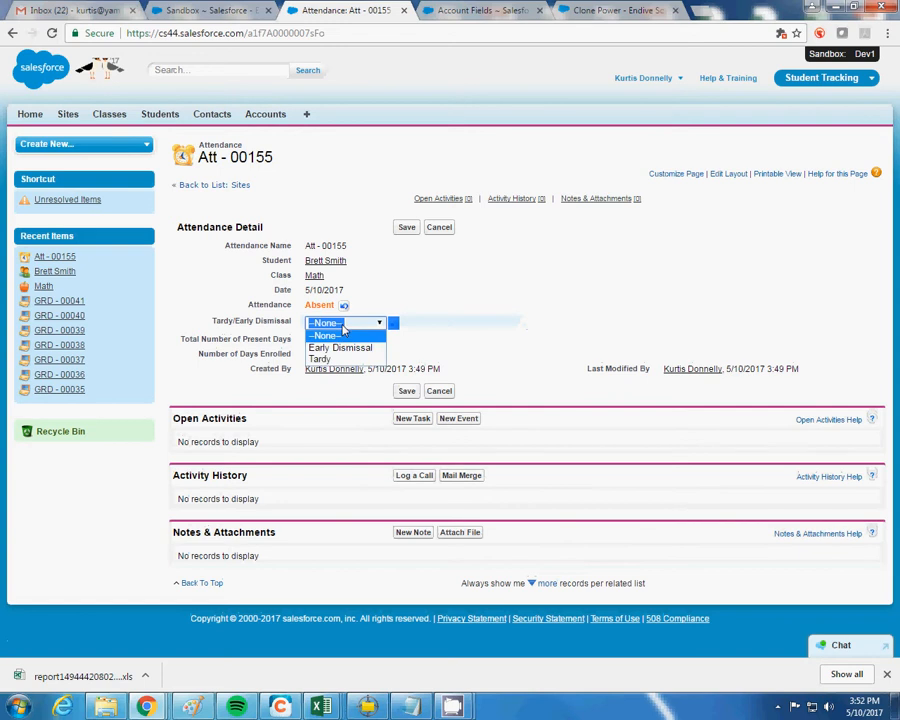
left_click(339, 349)
Save the attendance change, then return to the Math class and select its first listed student
left_click(406, 228)
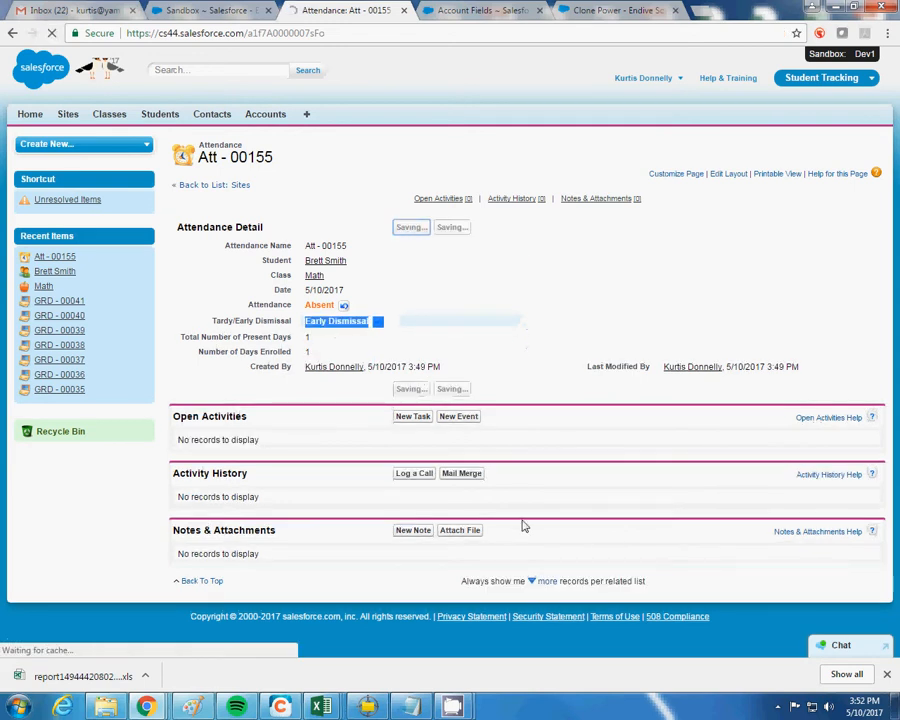
left_click(314, 276)
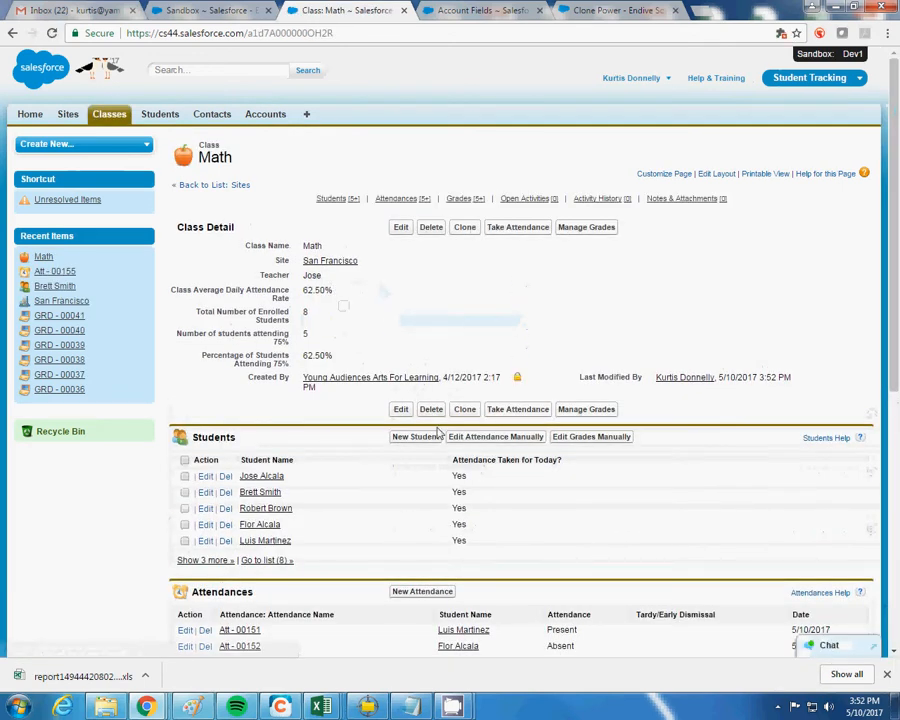
left_click(185, 477)
Manually record the selected Math student as Present on 5/10/2017, leaving Tardy/Early Dismissal blank
left_click(503, 437)
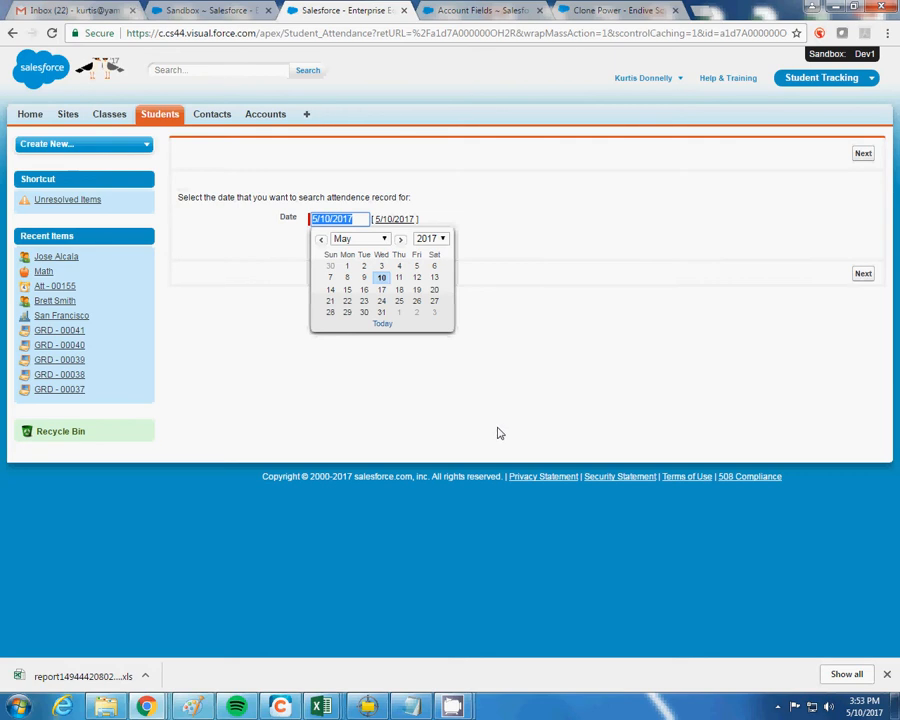
left_click(383, 280)
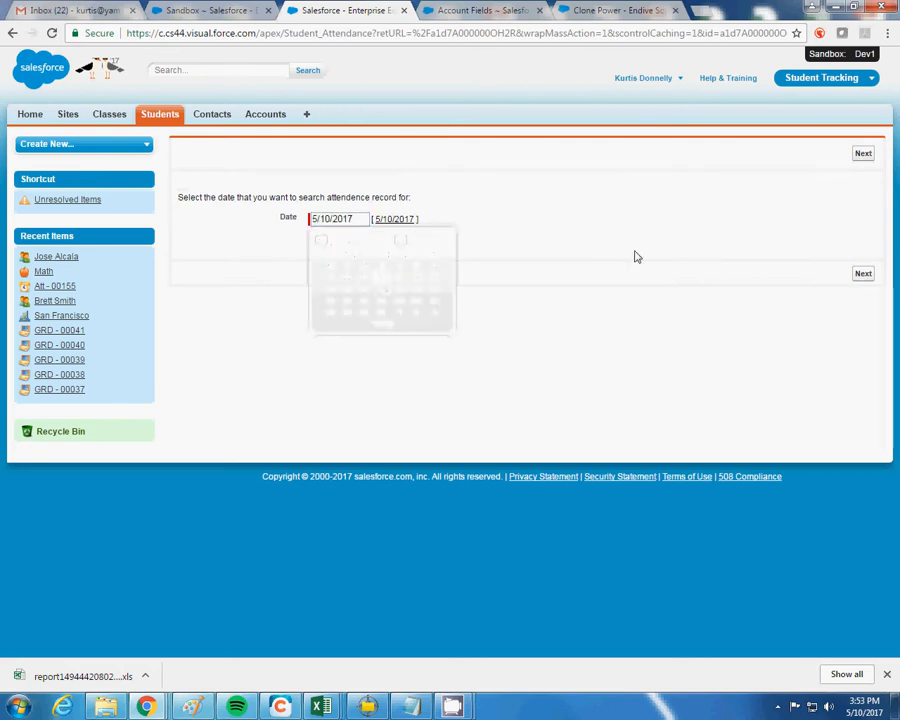
left_click(864, 274)
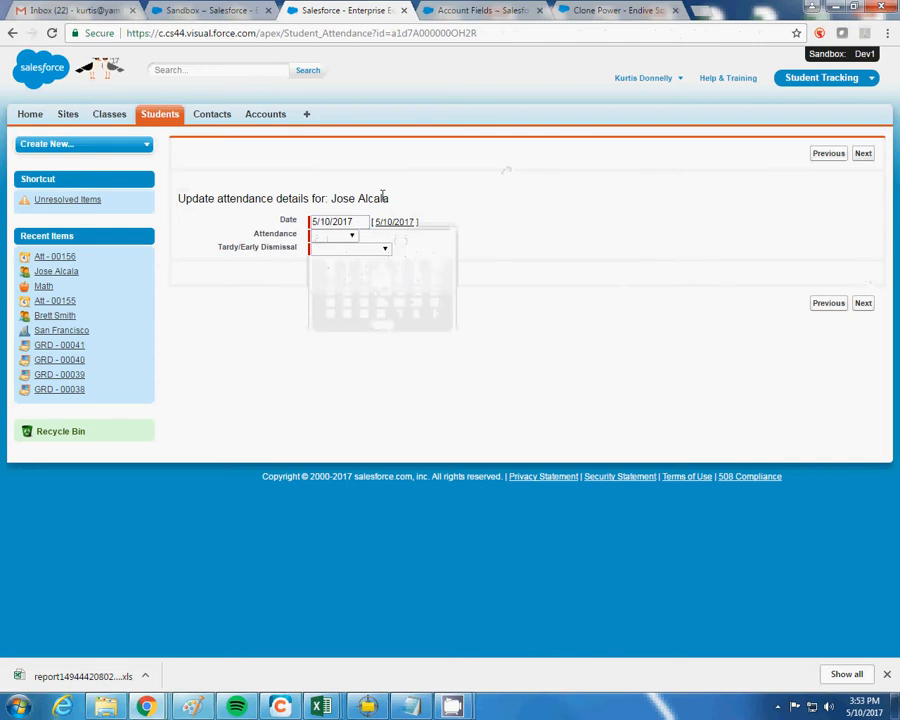
left_click(329, 237)
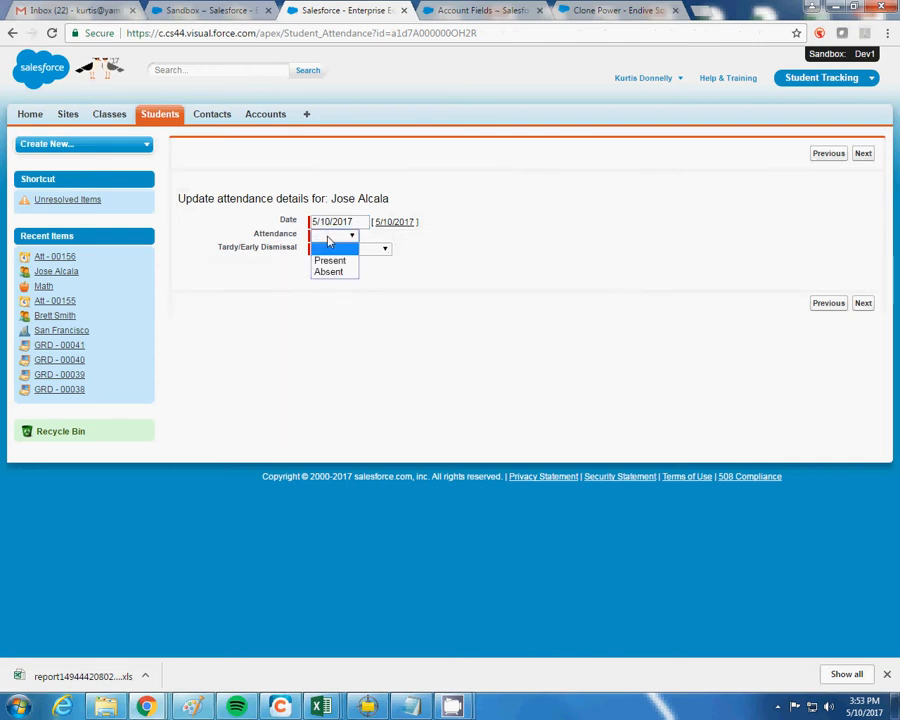
left_click(331, 261)
left_click(337, 249)
left_click(336, 251)
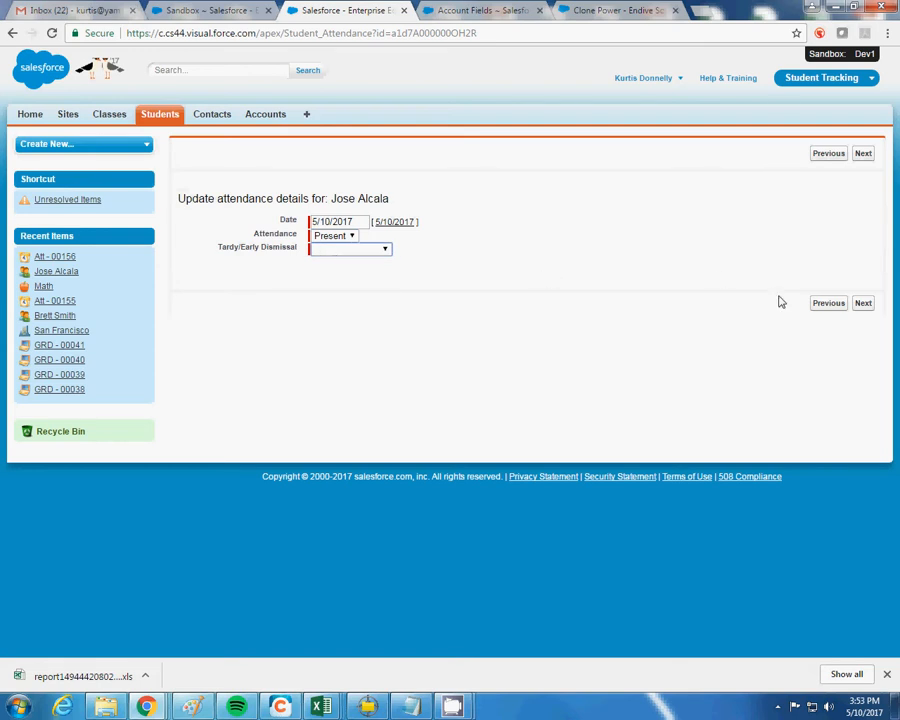
left_click(863, 304)
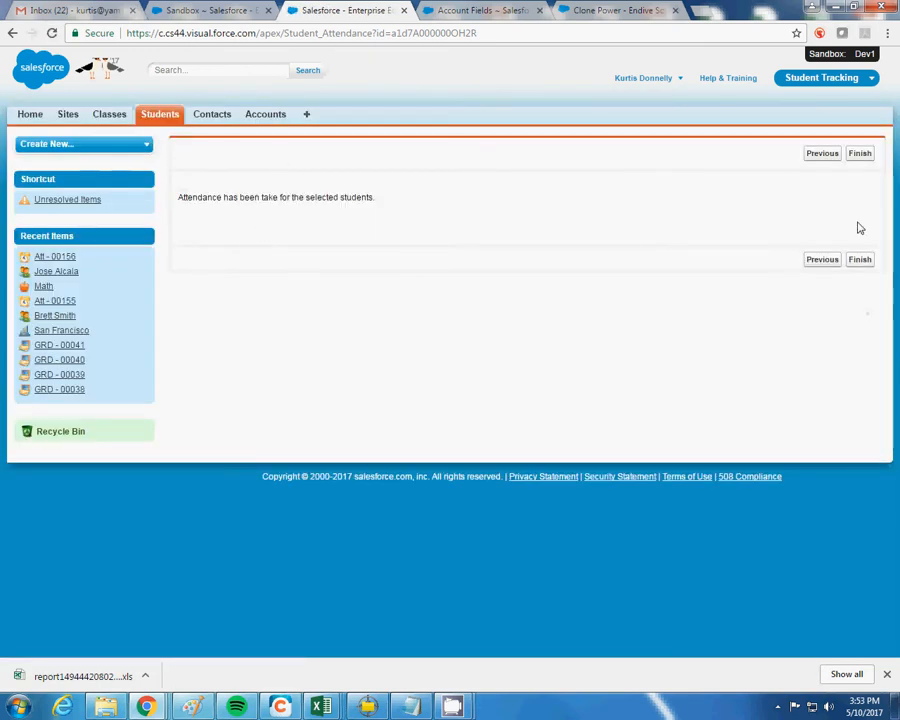
left_click(860, 259)
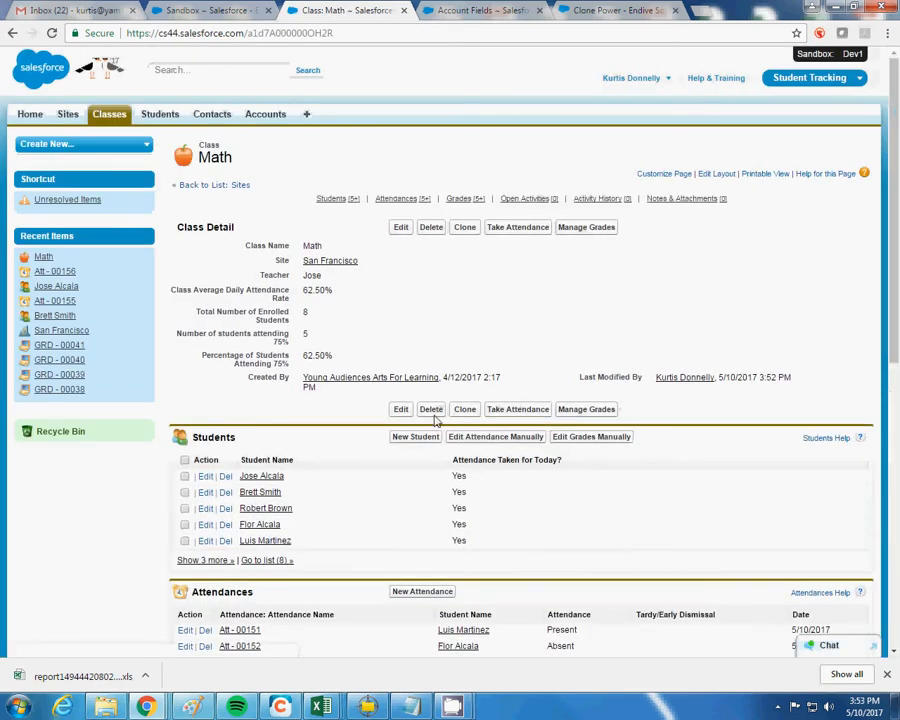
Open the first Math student's record, then view all eight enrolled students
left_click(256, 477)
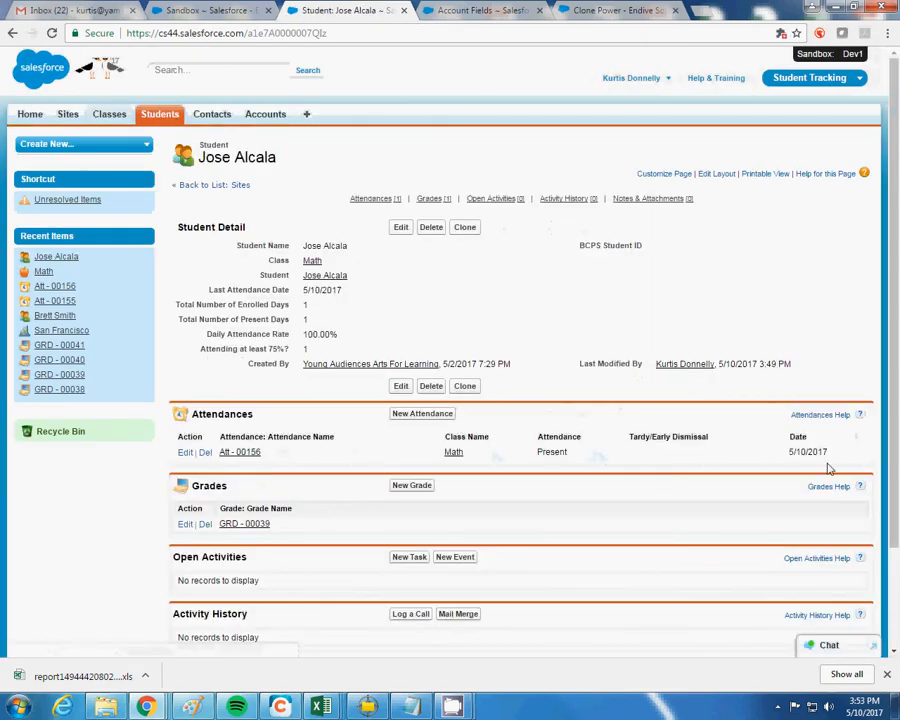
left_click(450, 453)
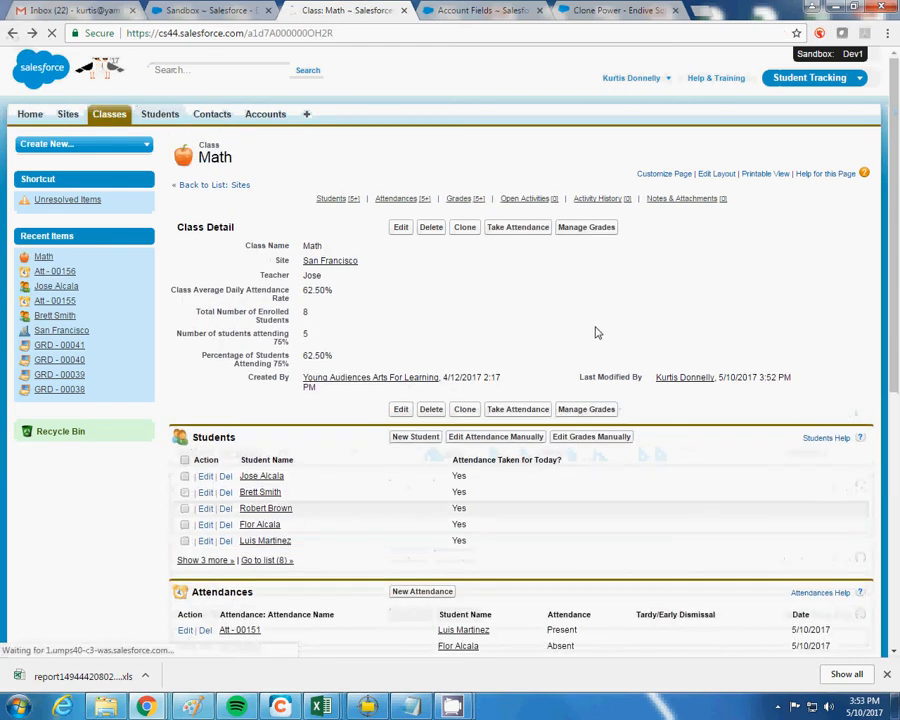
left_click(290, 562)
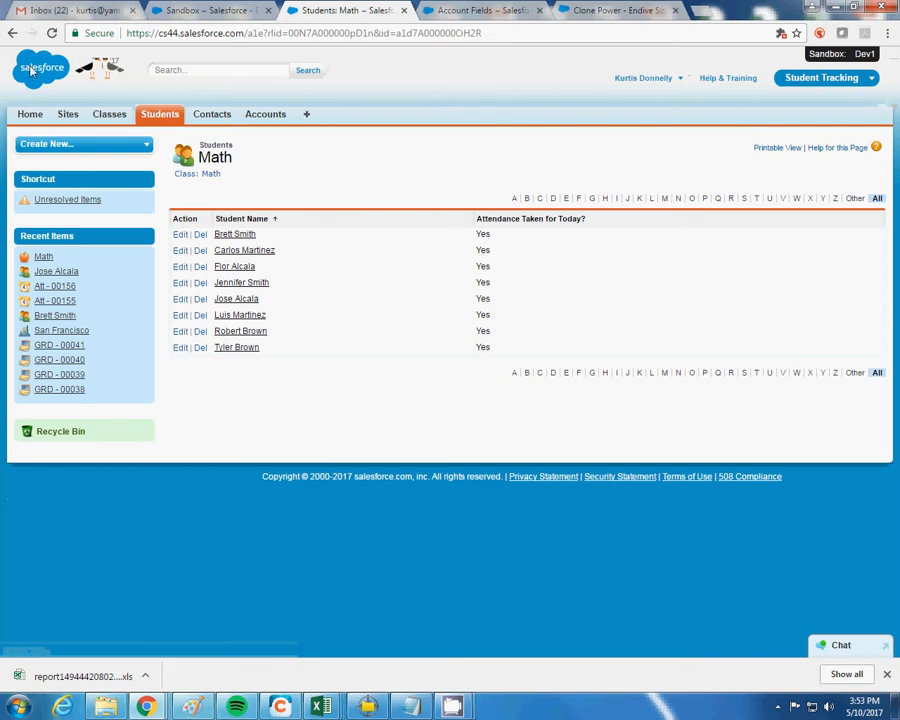
left_click(13, 33)
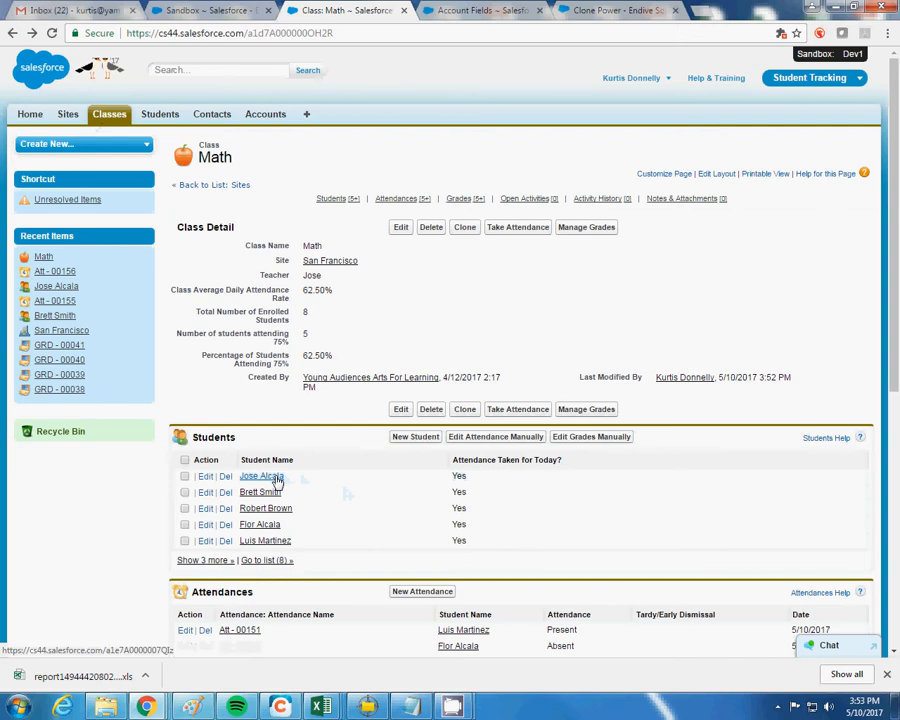
Reopen the first student's record and go to its linked contact
left_click(275, 478)
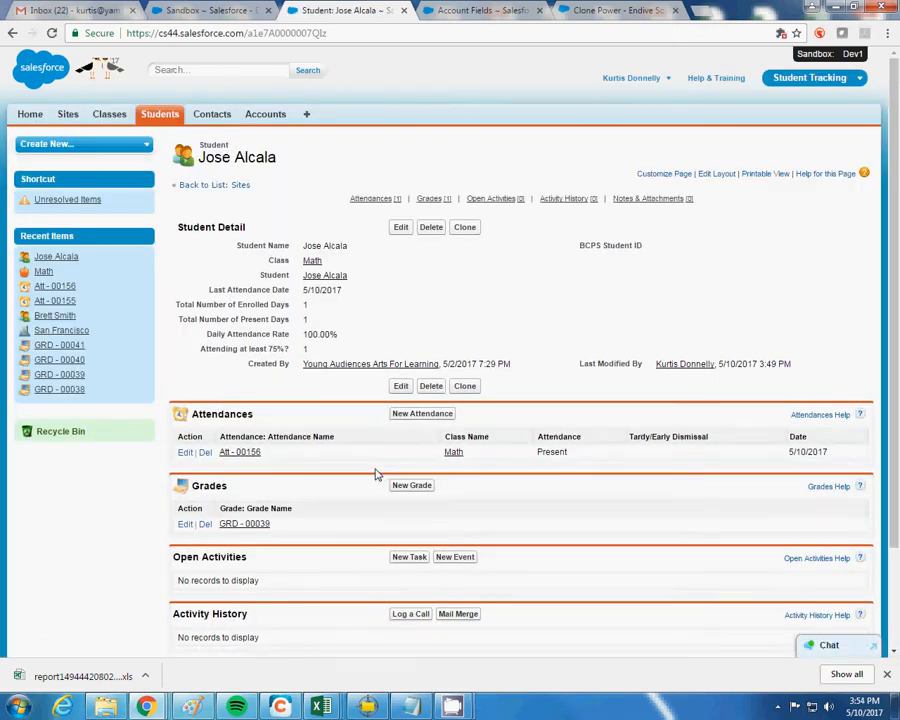
mouse_move(320, 279)
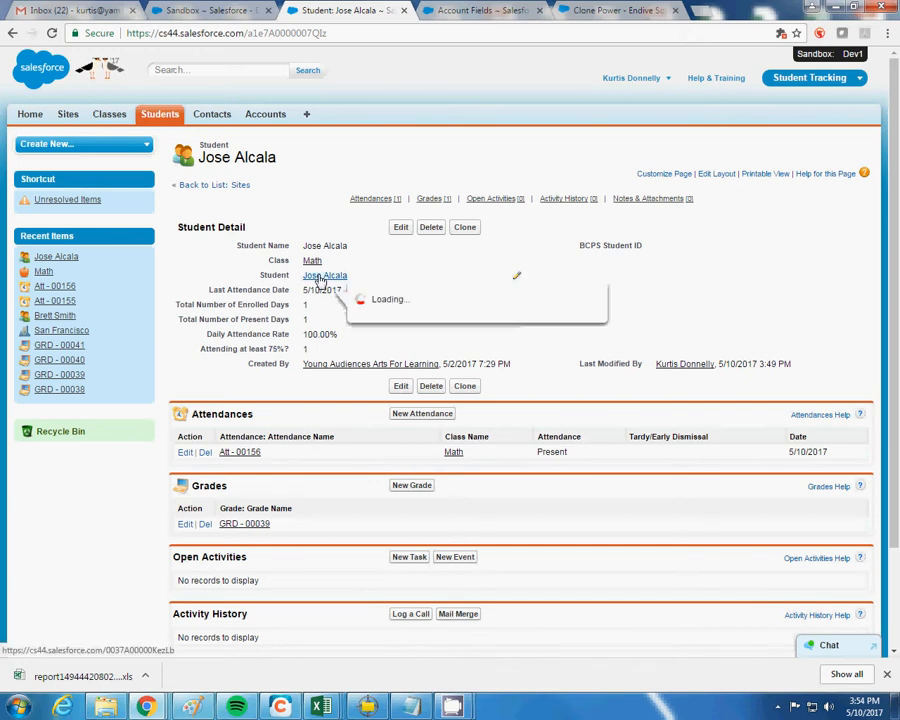
scroll(387, 328, "down", 2)
scroll(386, 330, "up", 2)
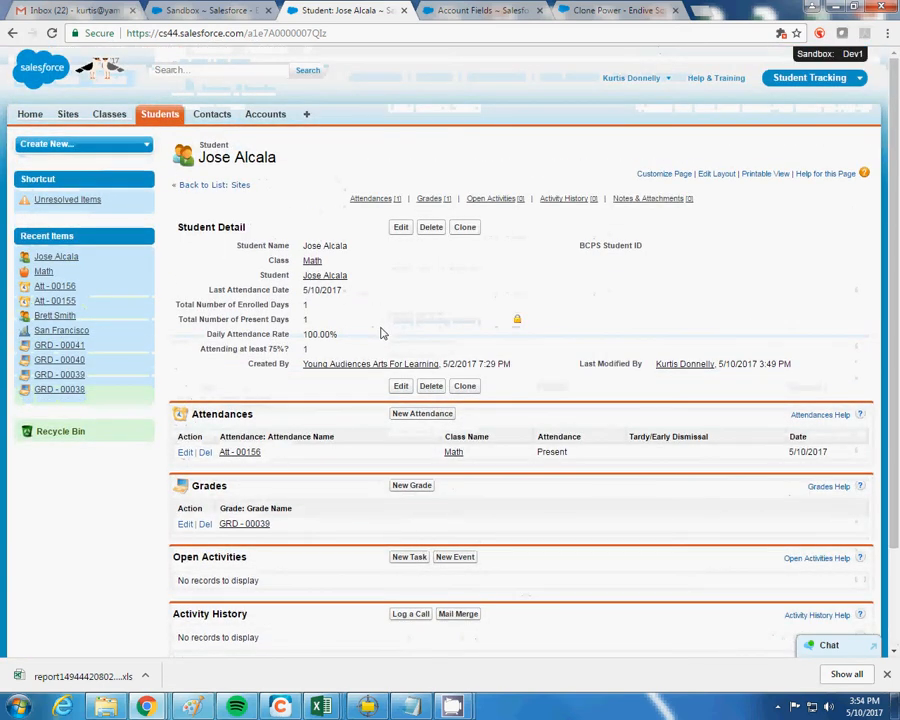
left_click(325, 279)
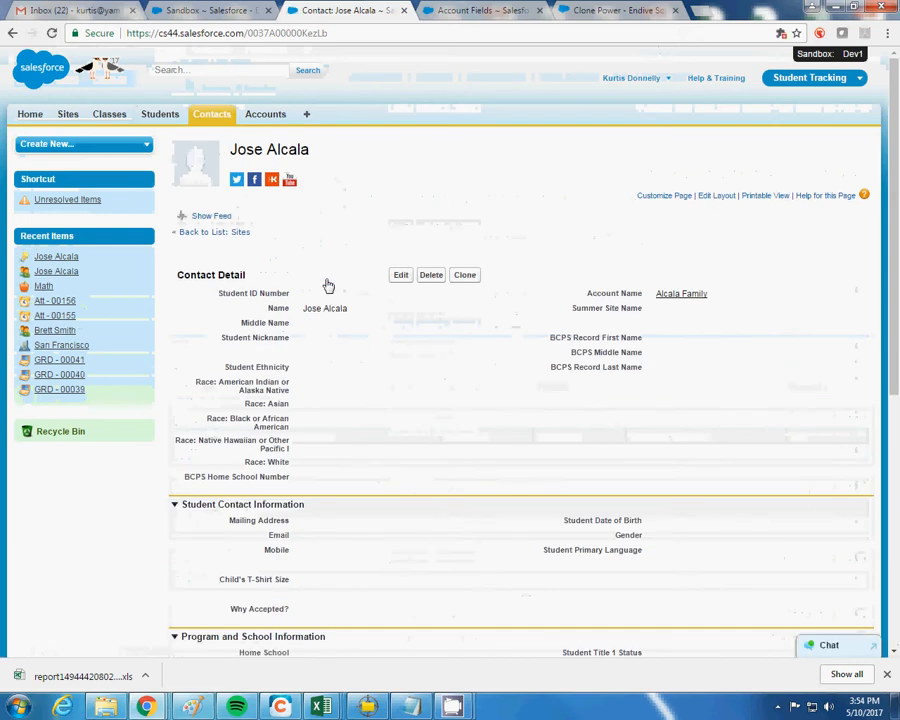
Go back to the student enrollment record and reopen its linked contact, reviewing the contact's fields
left_click(13, 33)
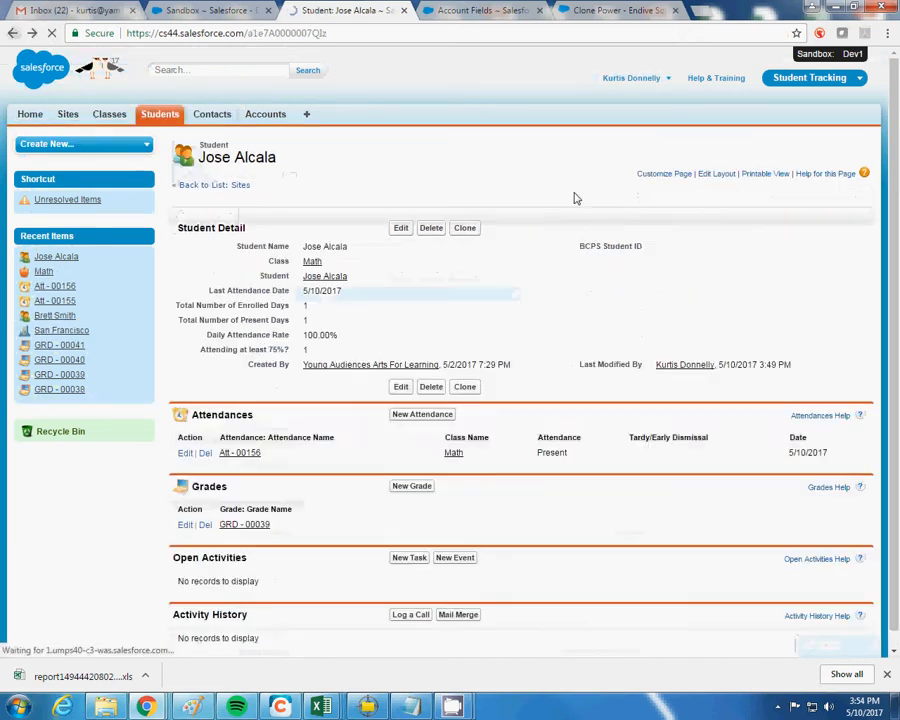
left_click(328, 279)
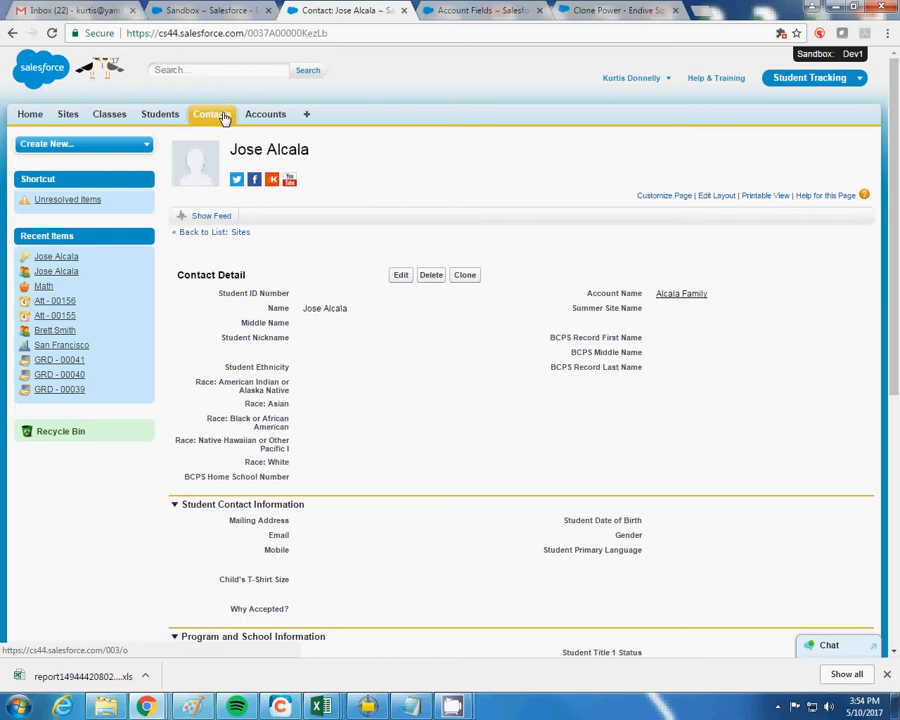
scroll(408, 466, "down", 5)
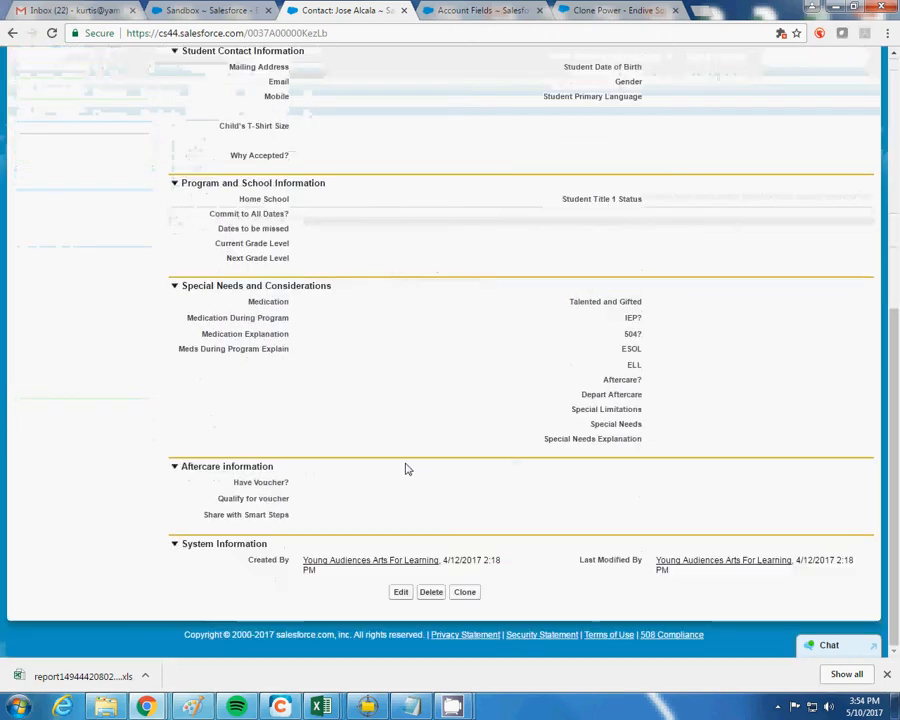
scroll(402, 462, "up", 6)
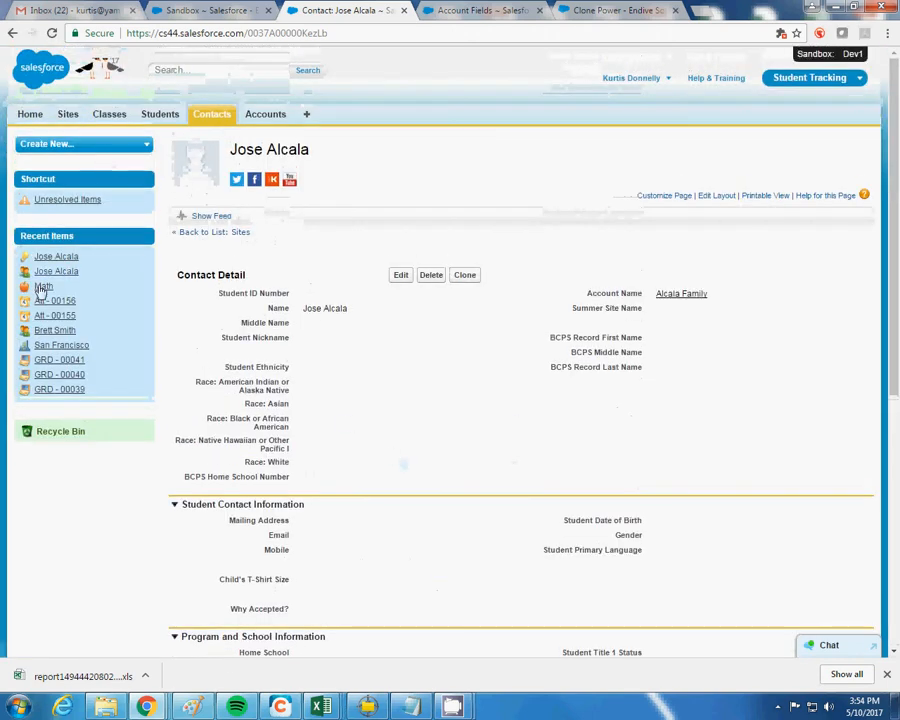
left_click(52, 258)
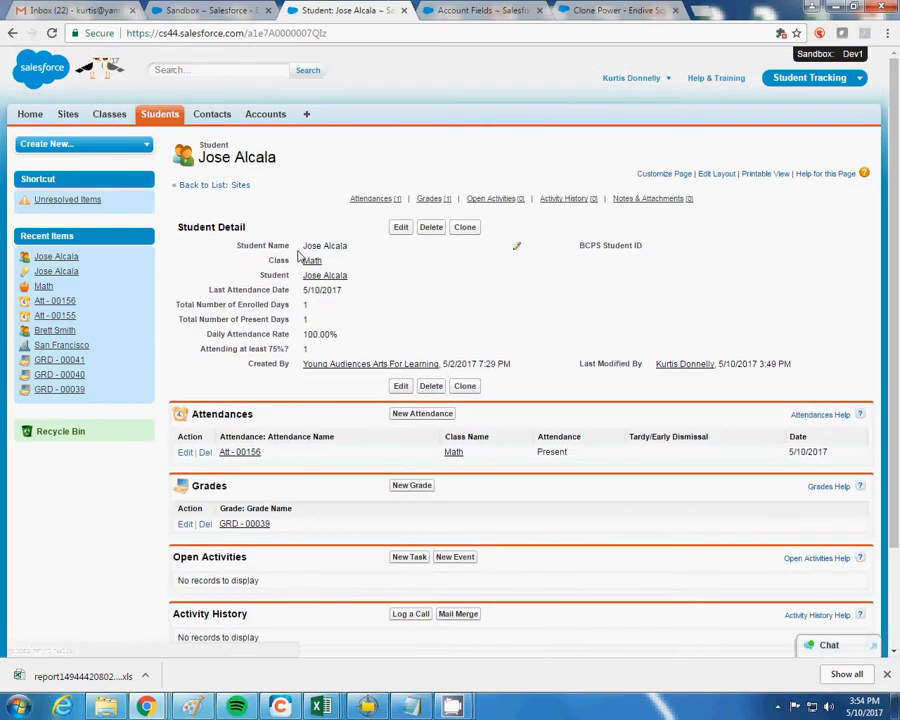
mouse_move(313, 262)
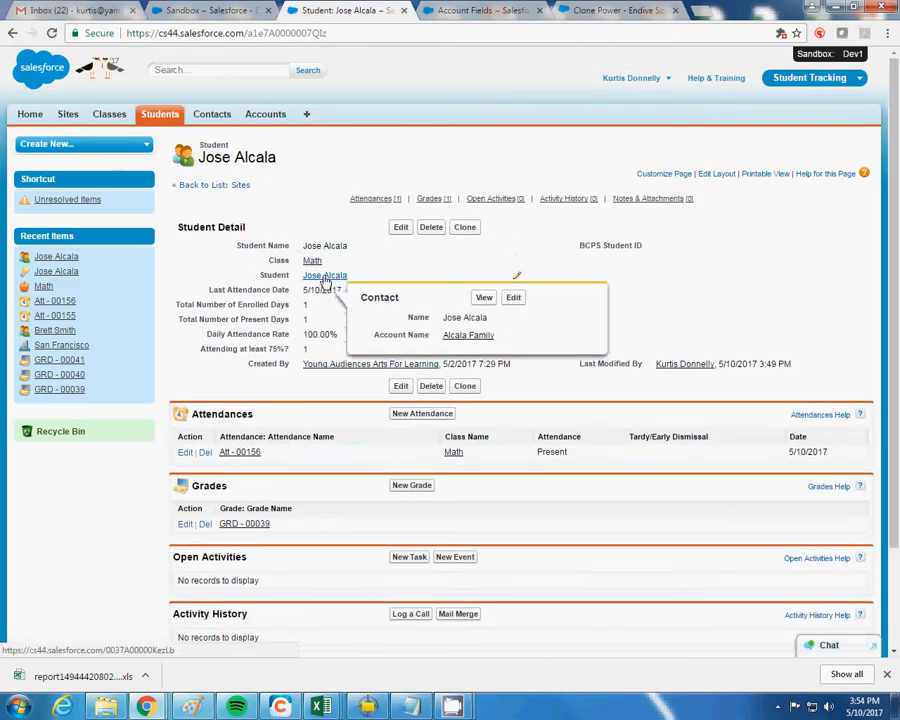
left_click(325, 280)
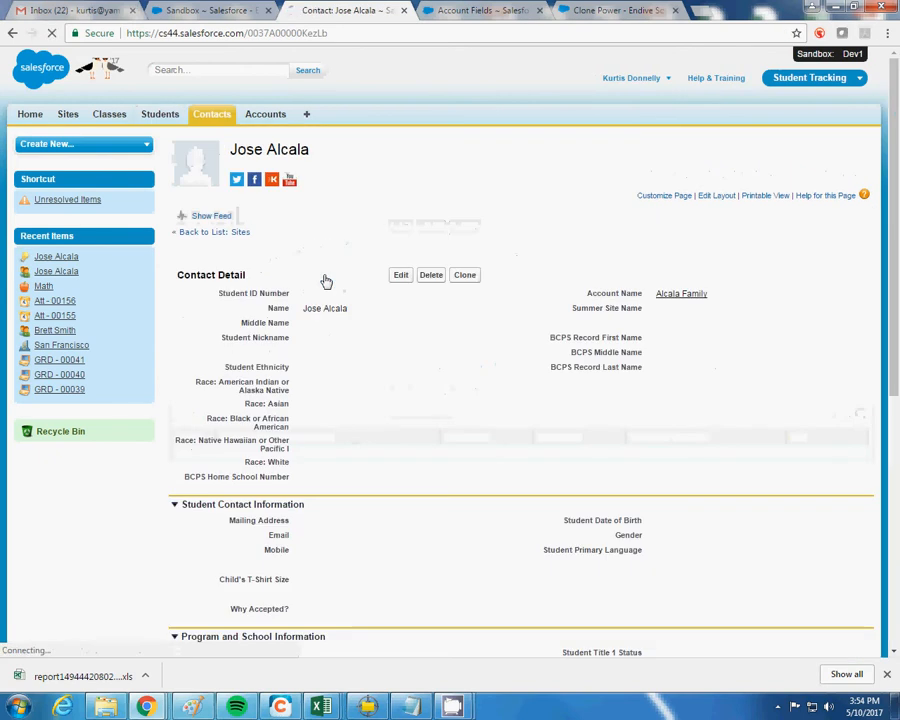
scroll(400, 355, "down", 1)
scroll(405, 375, "down", 5)
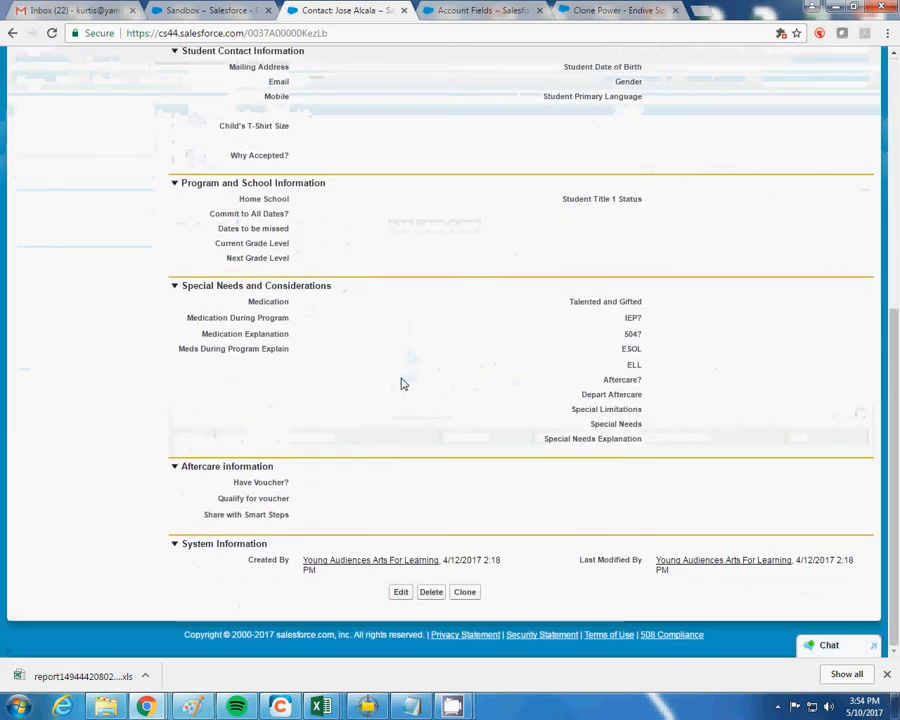
scroll(398, 380, "up", 5)
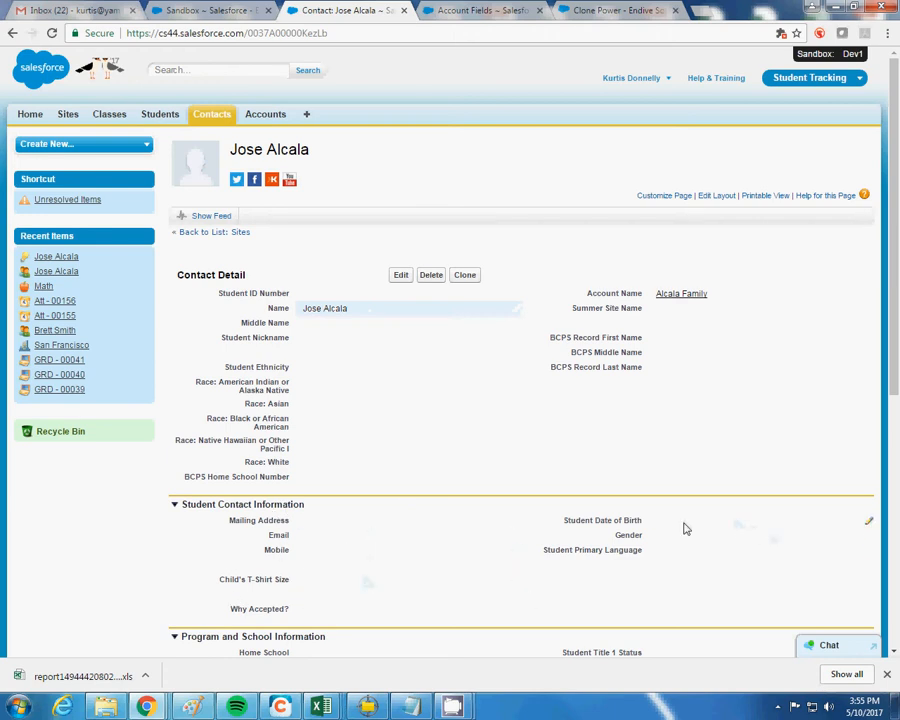
scroll(428, 538, "down", 3)
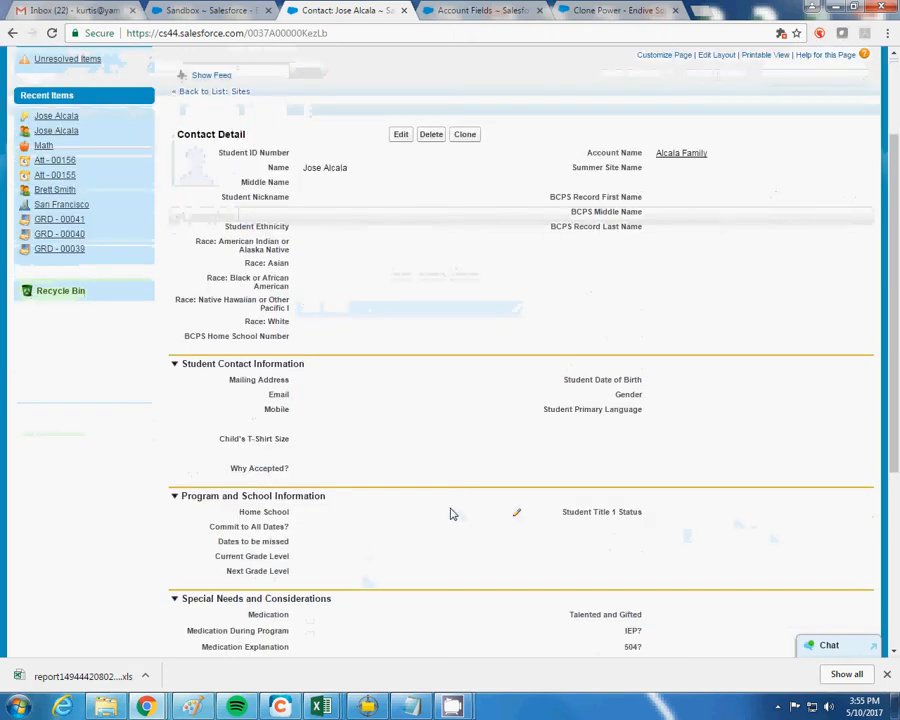
scroll(451, 514, "down", 2)
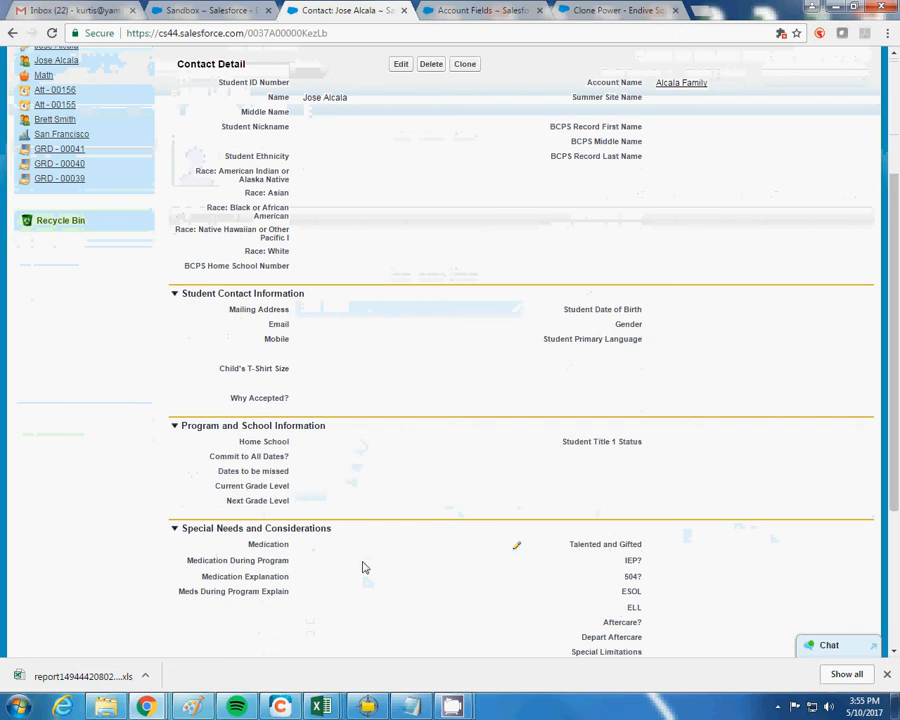
scroll(429, 491, "down", 4)
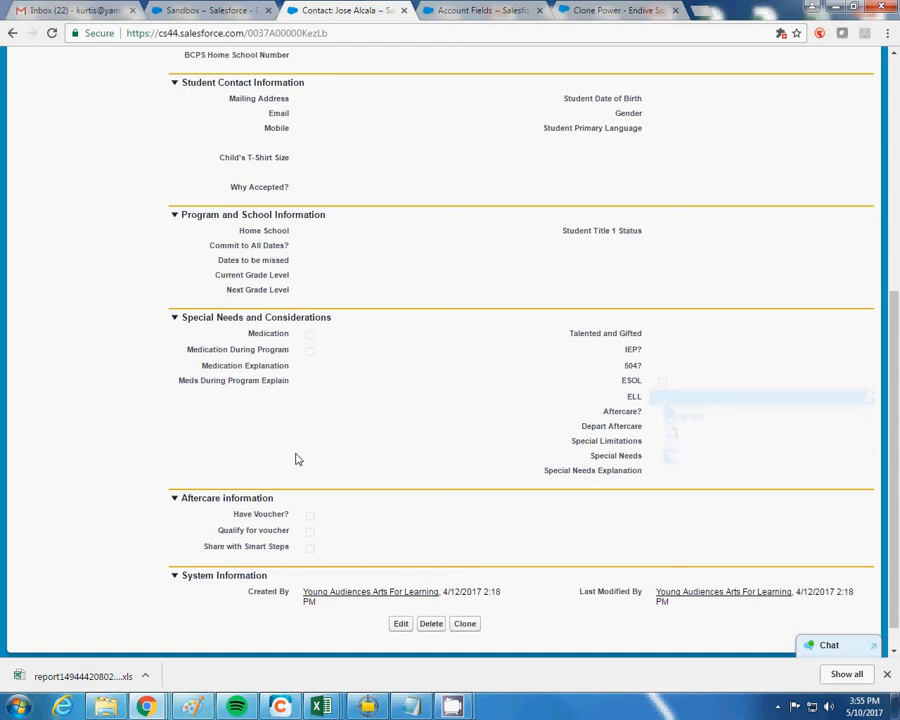
scroll(366, 430, "up", 5)
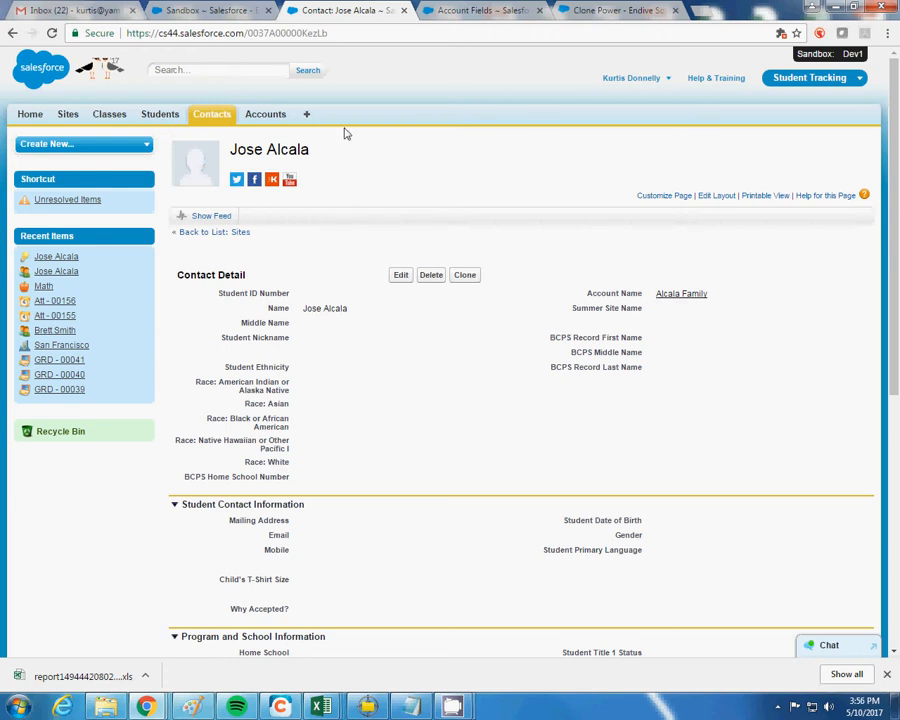
Open the contact's family account and the student contact from its Contacts list
left_click(681, 296)
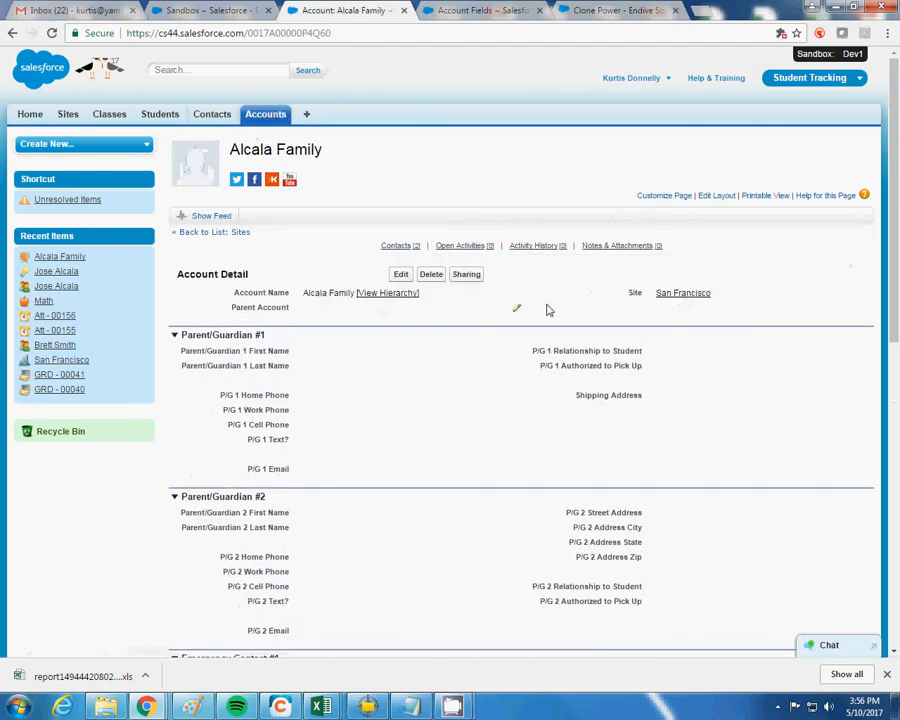
scroll(660, 416, "down", 10)
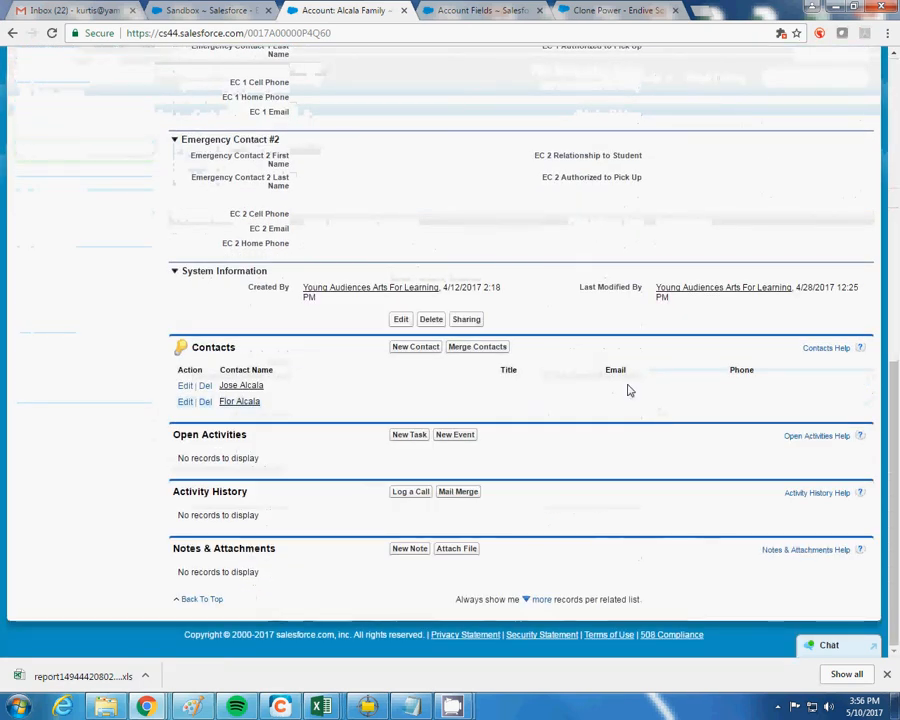
left_click(242, 389)
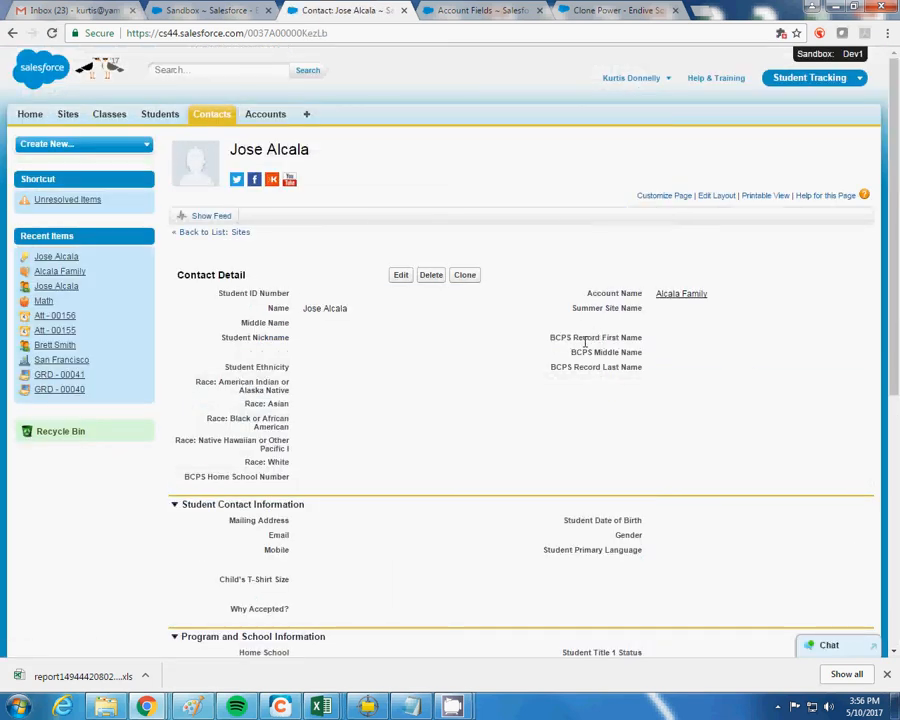
scroll(561, 360, "down", 2)
scroll(548, 358, "up", 3)
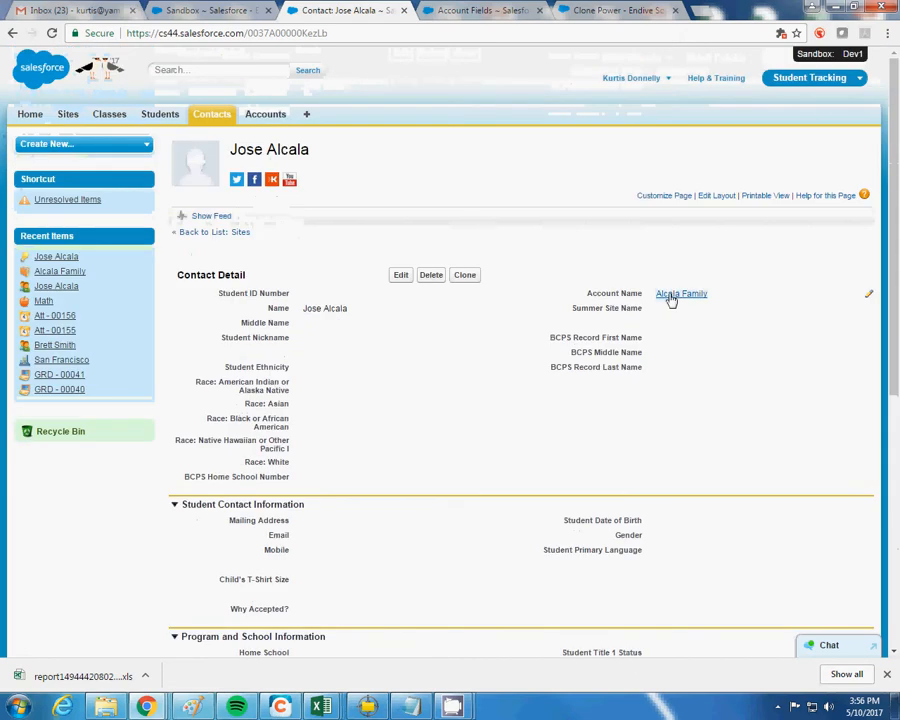
Return to the family account and open its second contact record
left_click(673, 296)
scroll(672, 303, "down", 10)
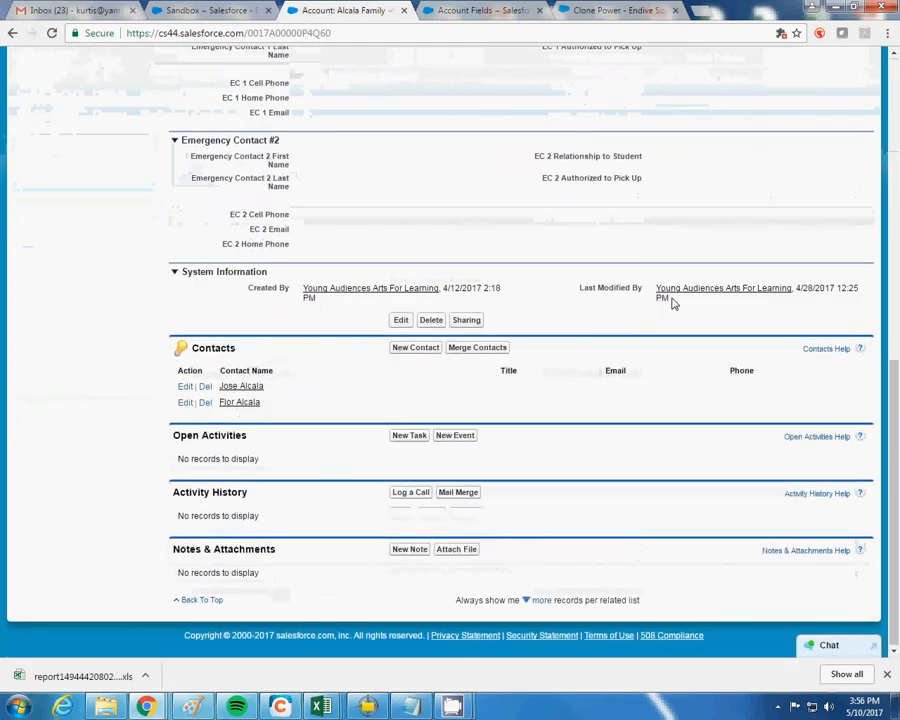
left_click(255, 402)
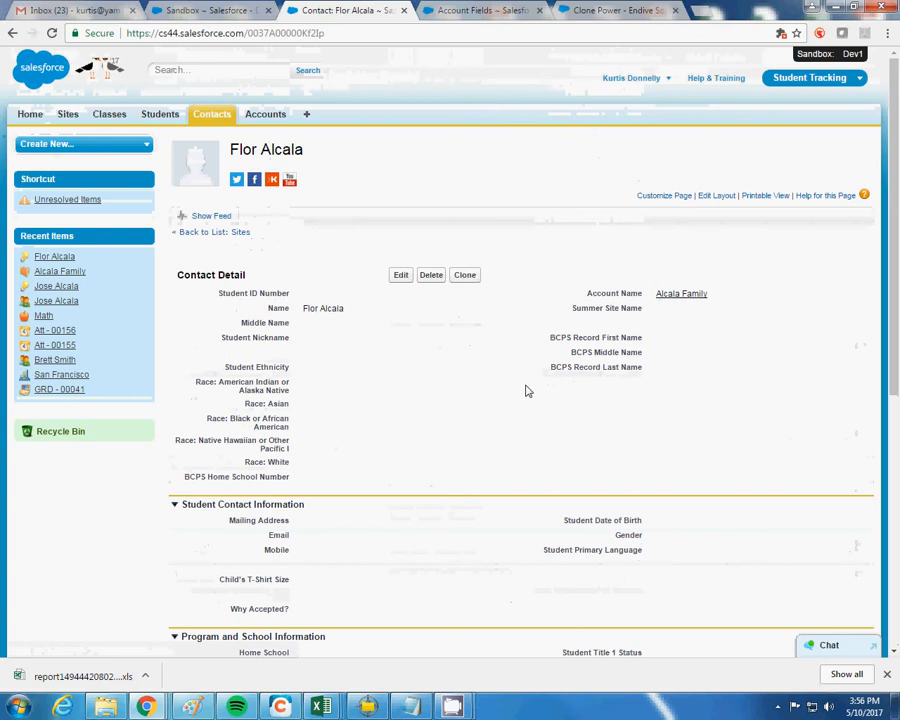
scroll(528, 391, "down", 5)
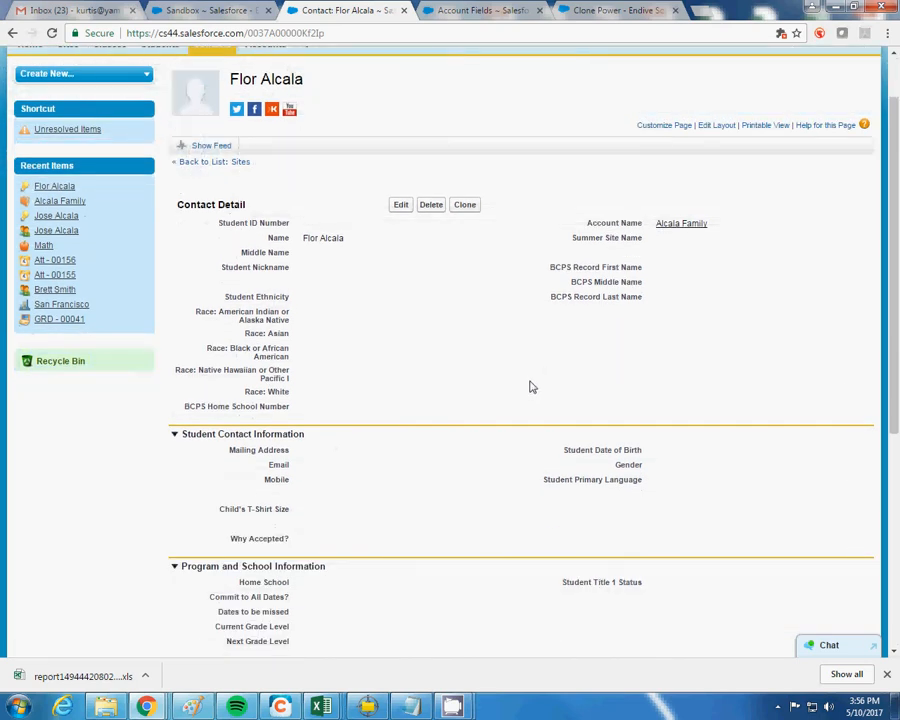
scroll(530, 387, "down", 1)
scroll(528, 390, "up", 5)
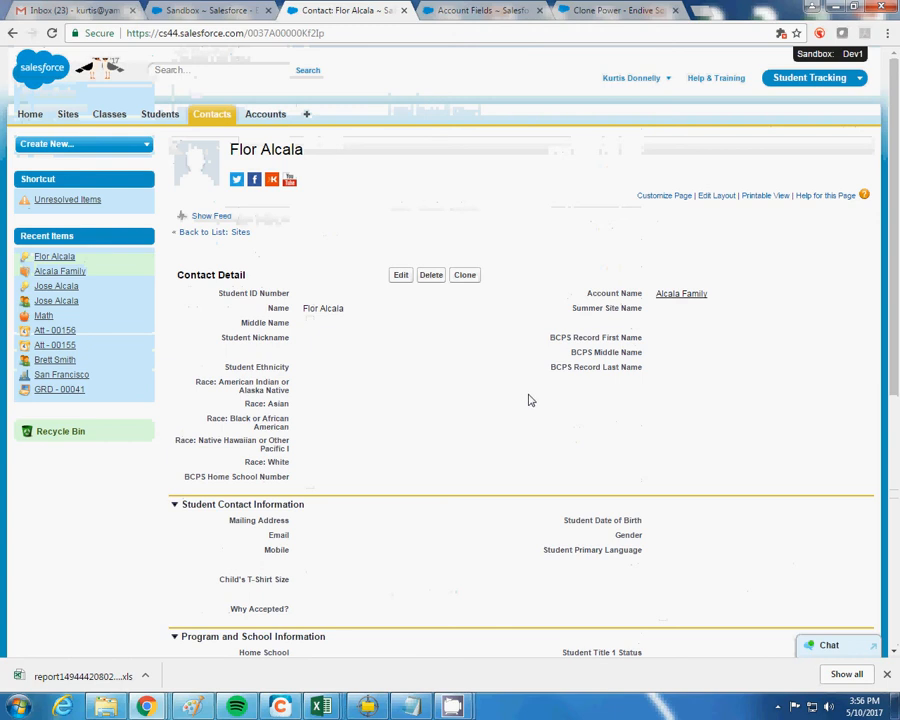
Go from the contact to its family account, then to the San Francisco Site record
left_click(681, 296)
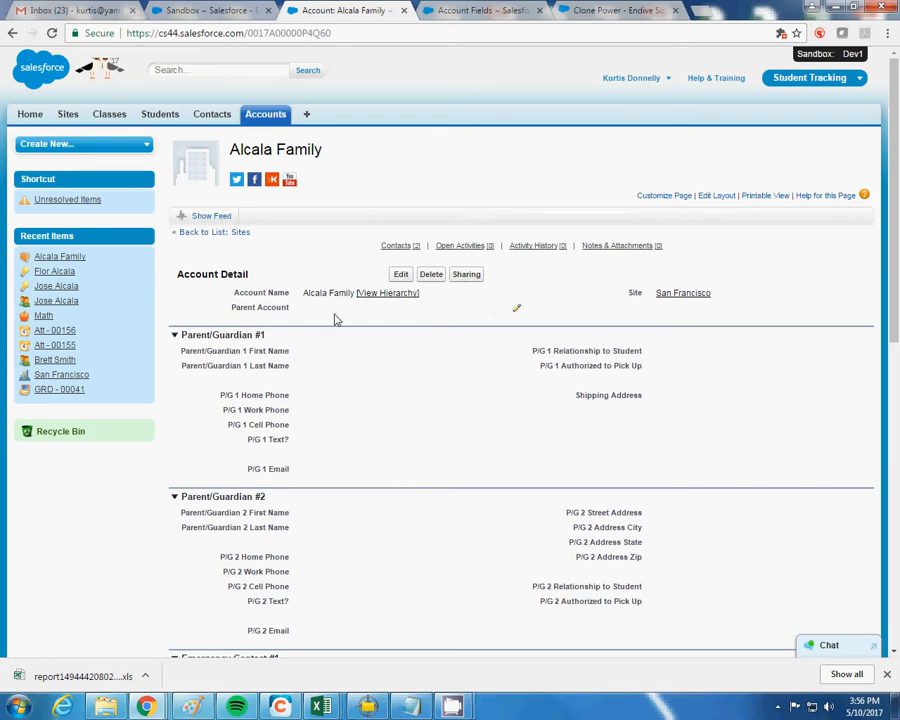
mouse_move(129, 324)
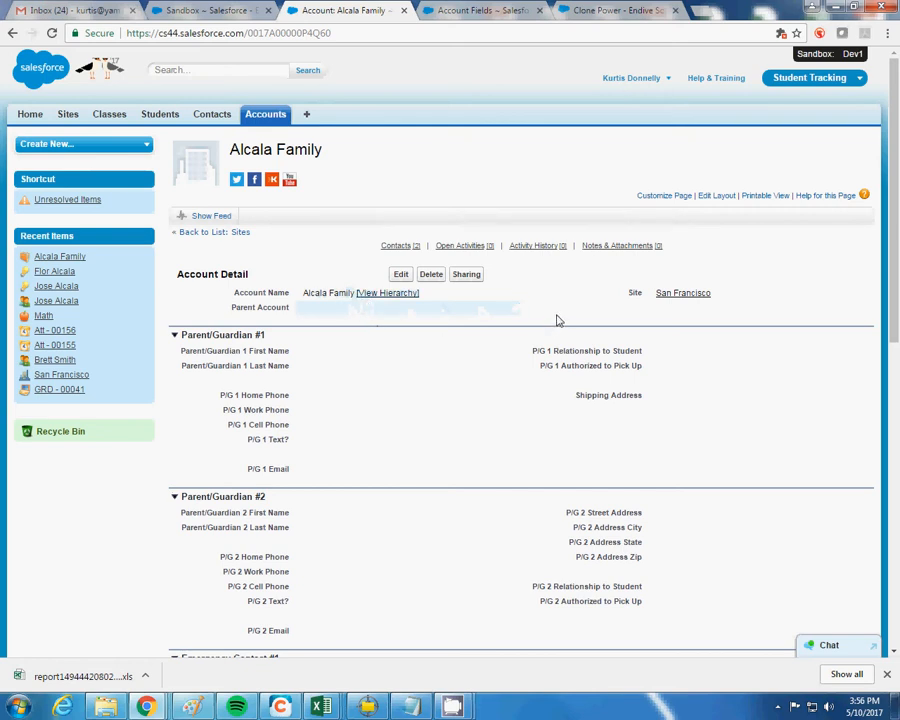
left_click(703, 295)
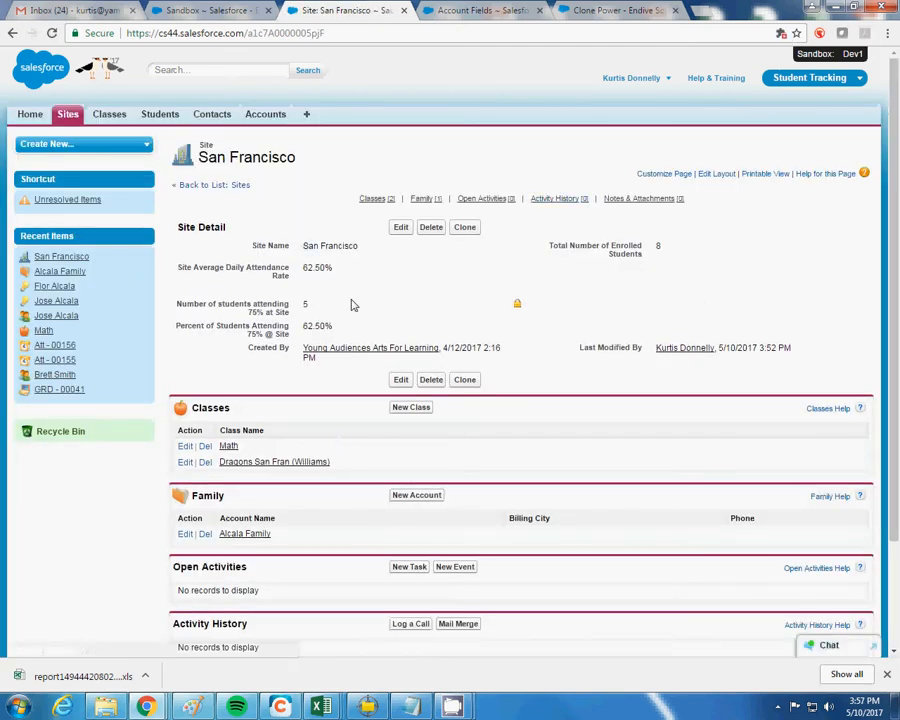
Follow Math class, enrolled student, linked contact and family account links back to the San Francisco site
left_click(228, 447)
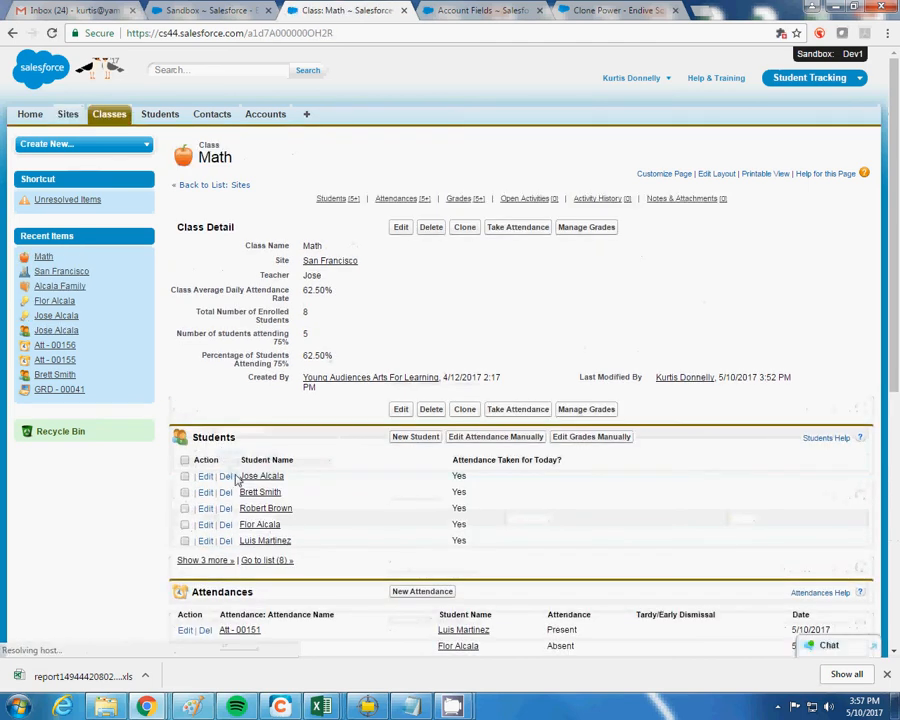
left_click(243, 477)
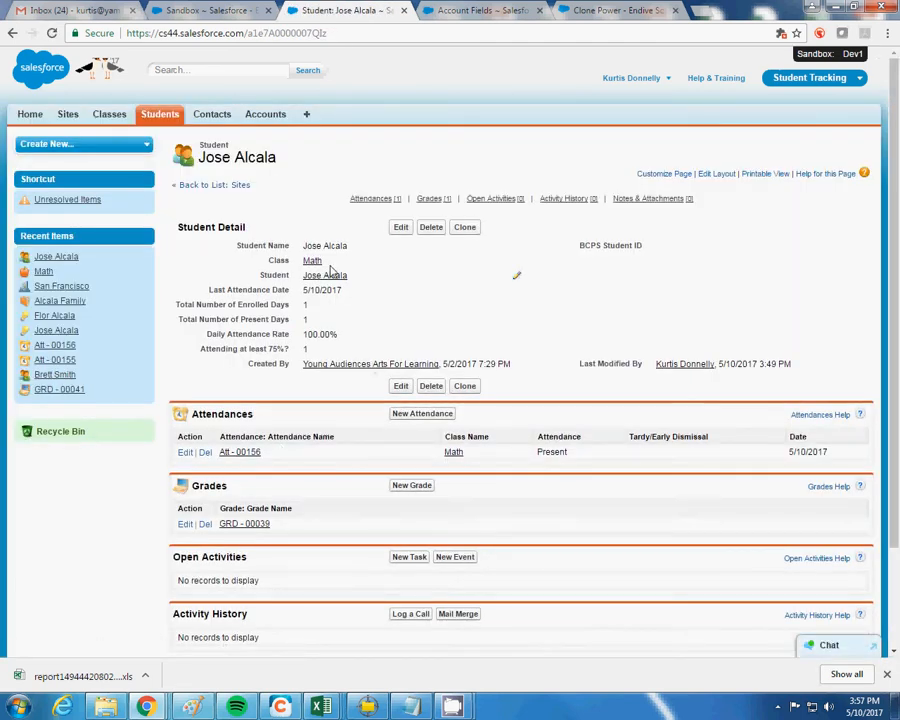
mouse_move(325, 280)
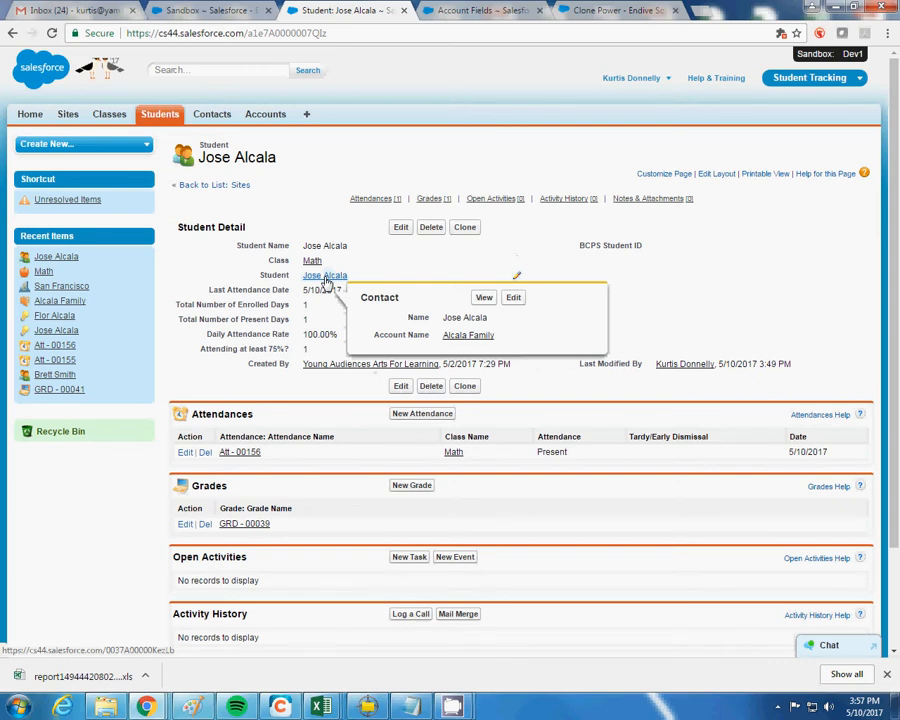
left_click(325, 278)
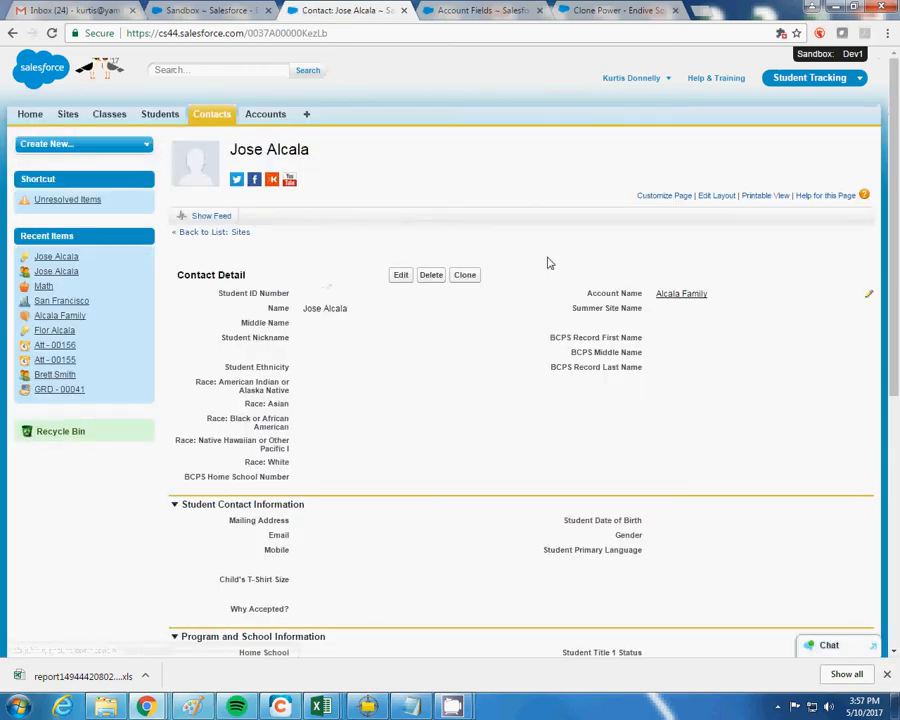
left_click(676, 295)
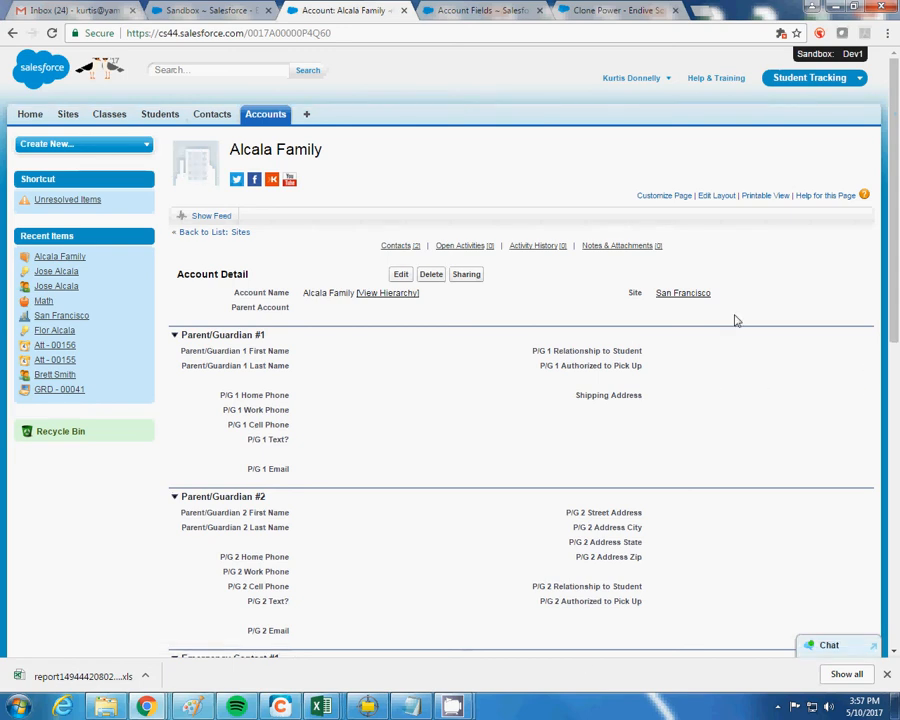
left_click(692, 294)
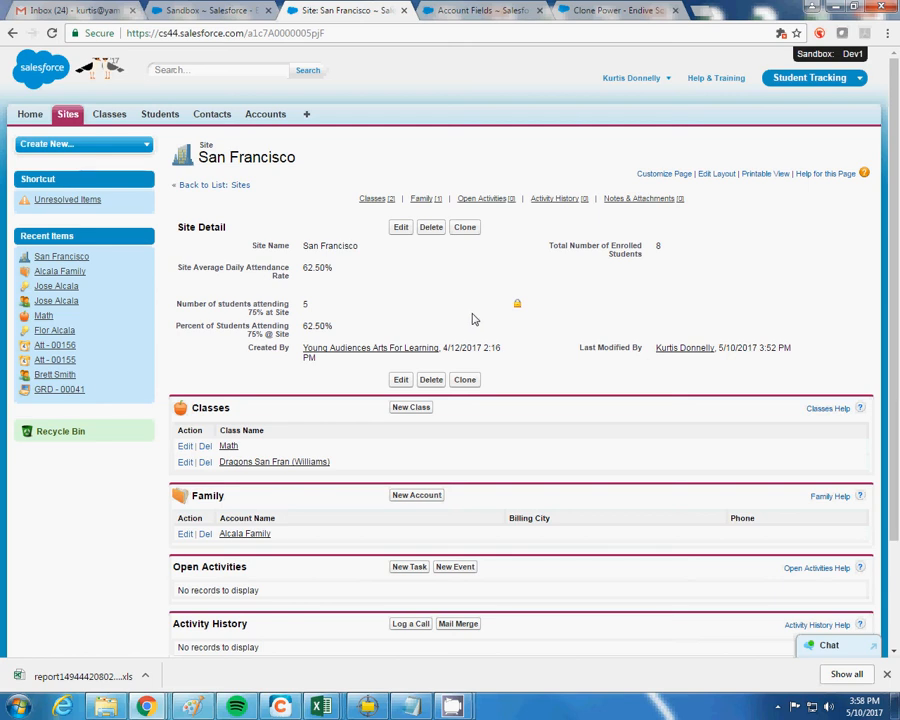
Open the Math class, its enrolled student, and that student's linked contact record
left_click(226, 446)
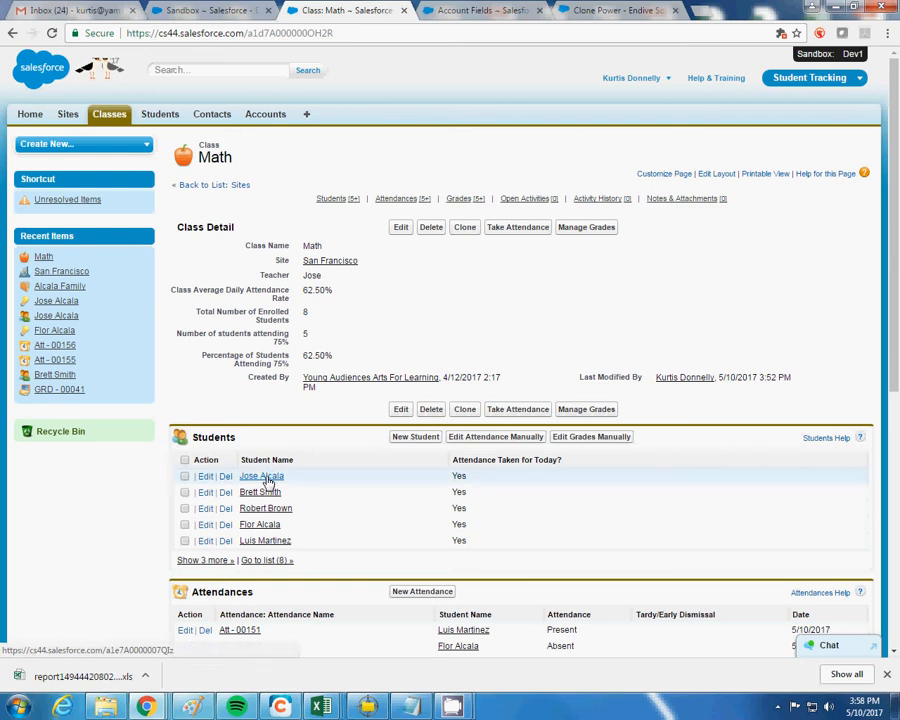
left_click(267, 479)
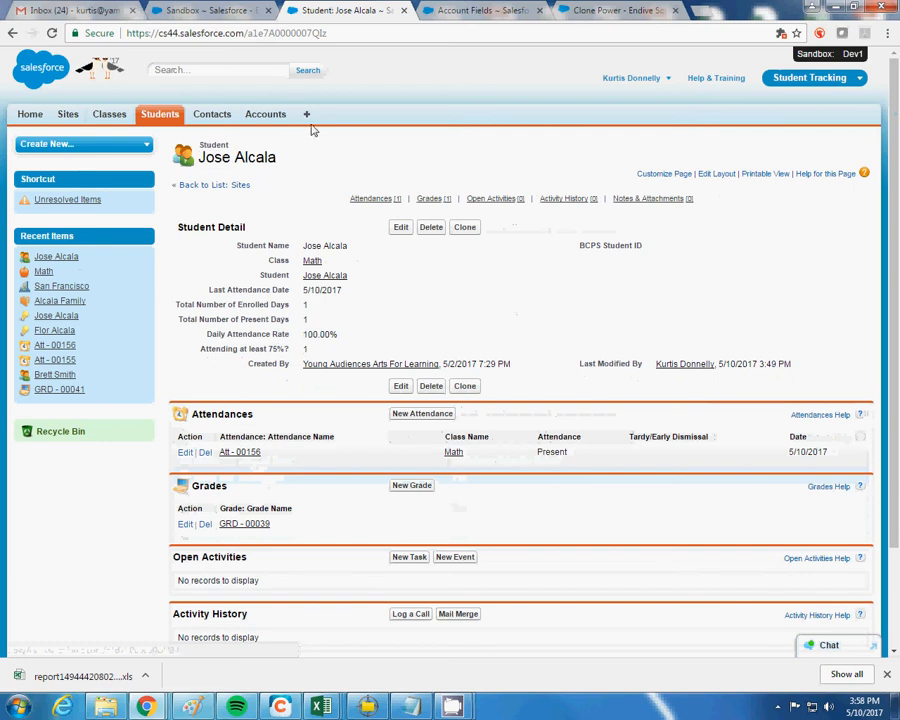
mouse_move(453, 199)
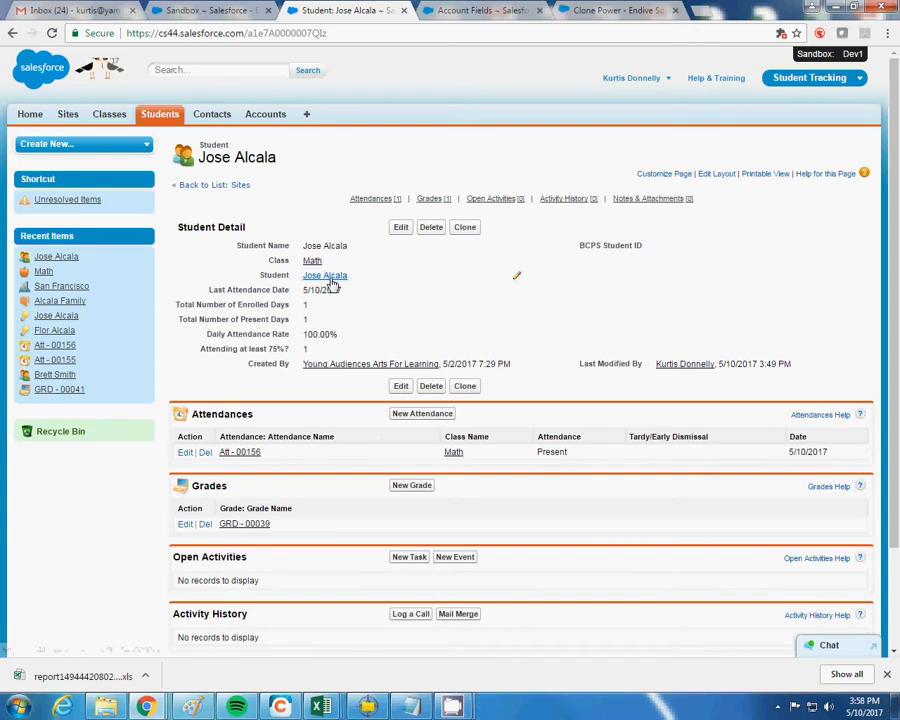
mouse_move(332, 284)
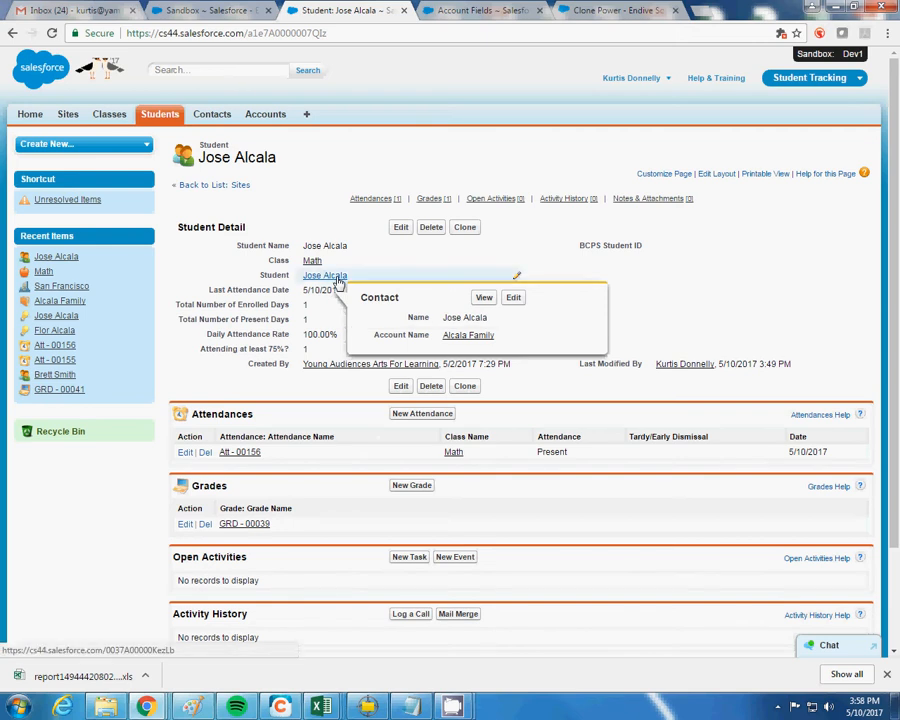
left_click(338, 282)
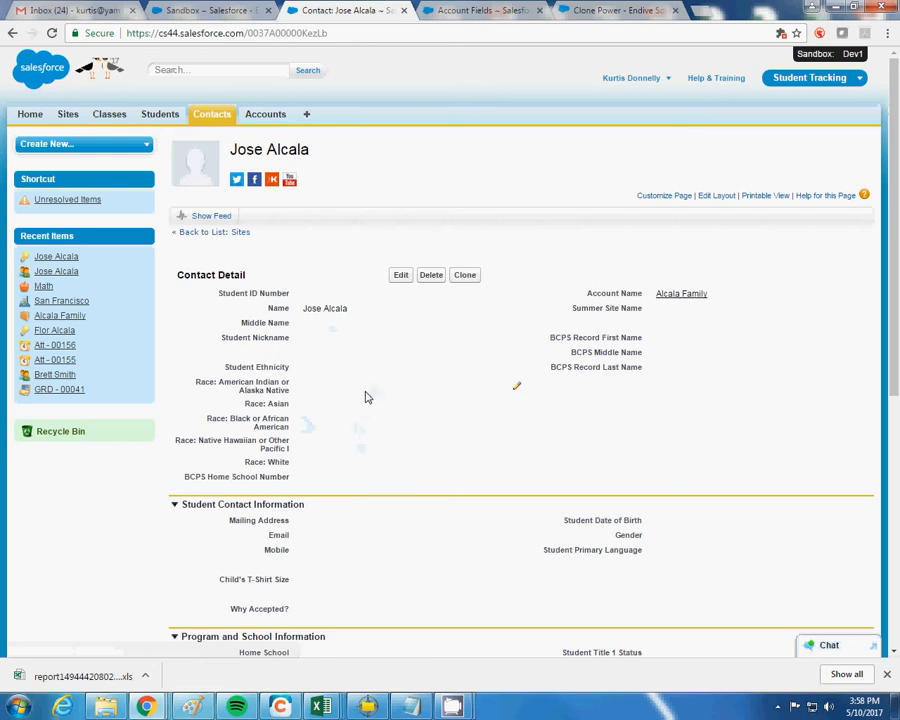
Replace the student contact's mobile number with a new number and save, then revise and save again
double_click(353, 556)
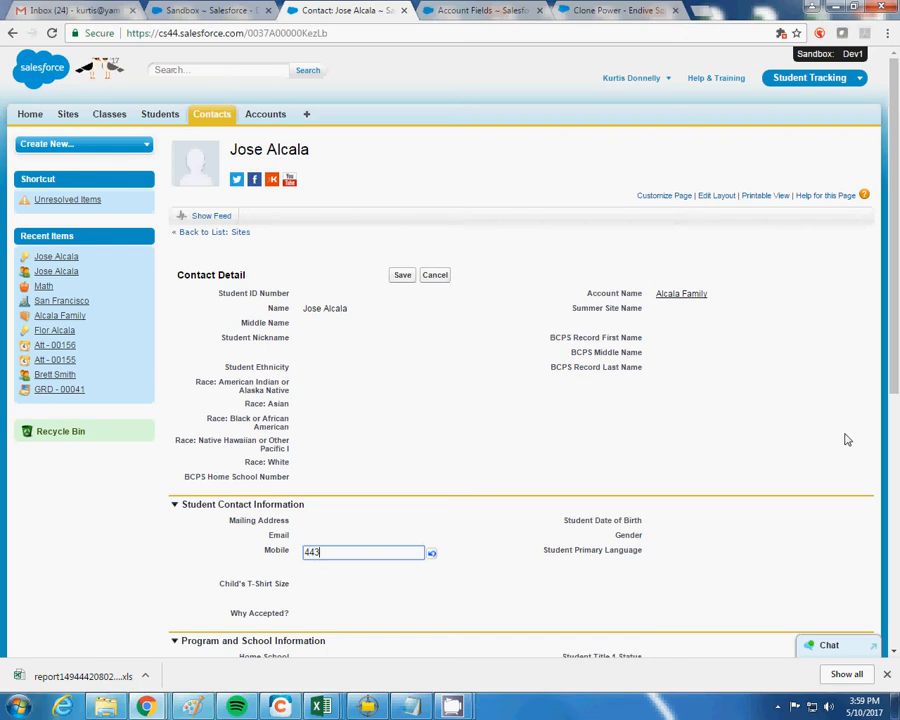
left_click(792, 498)
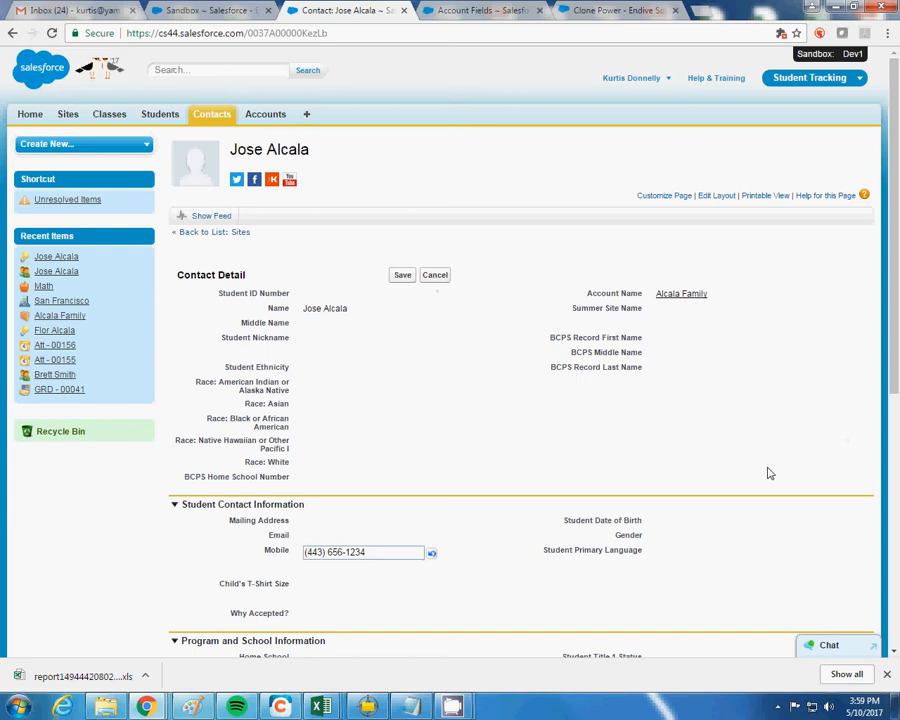
left_click(400, 279)
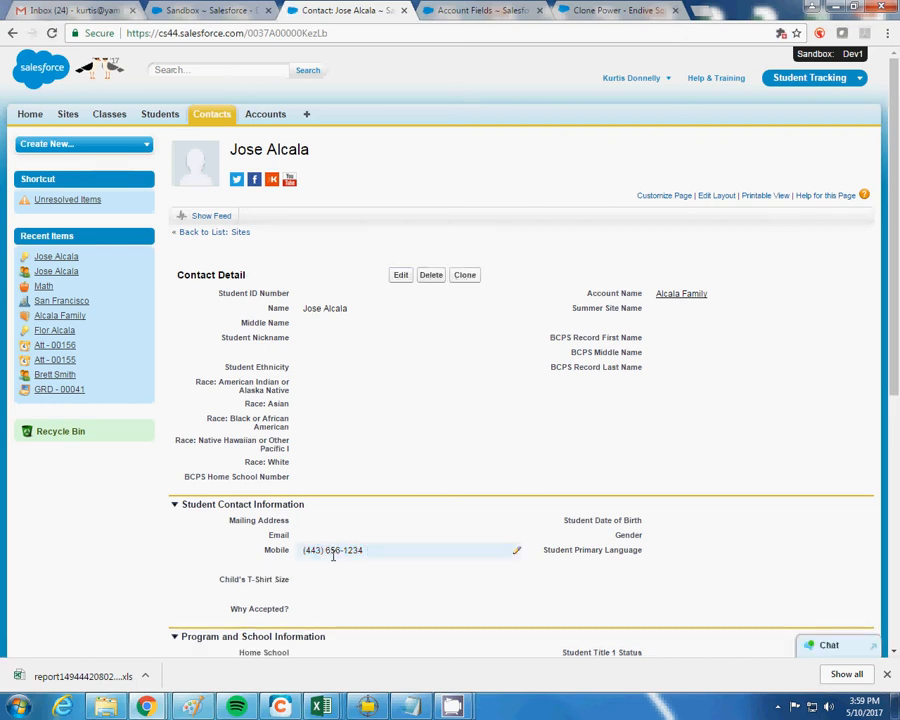
double_click(372, 553)
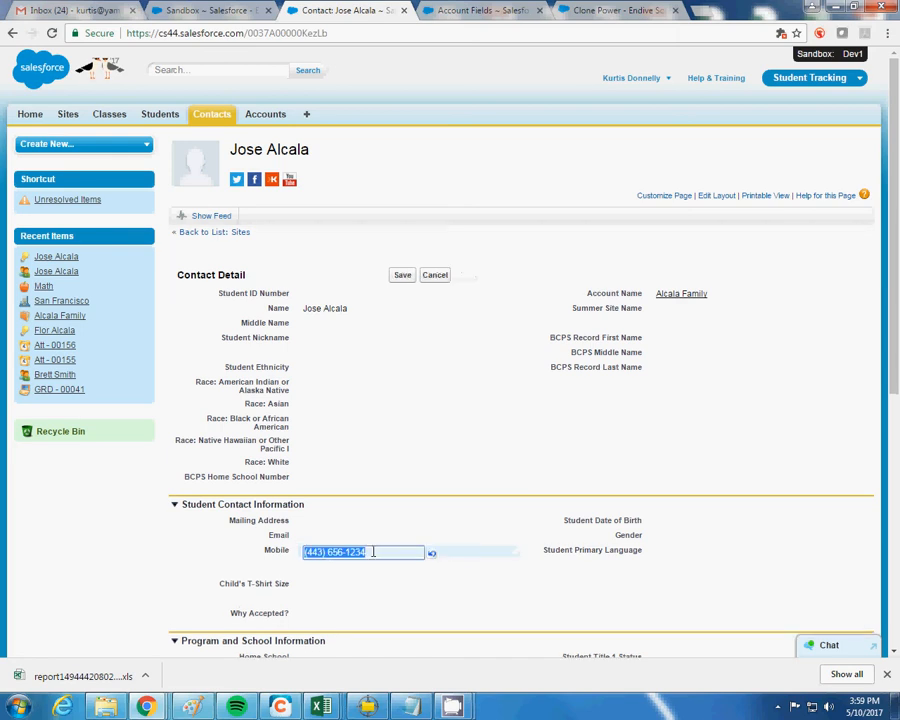
type("123456")
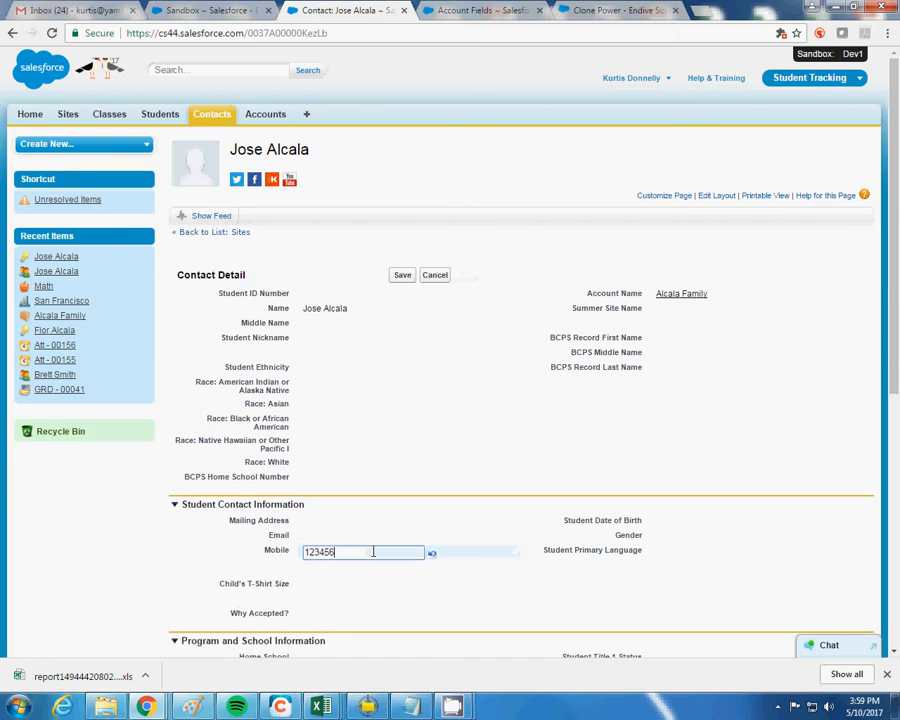
type("7891")
left_click(402, 275)
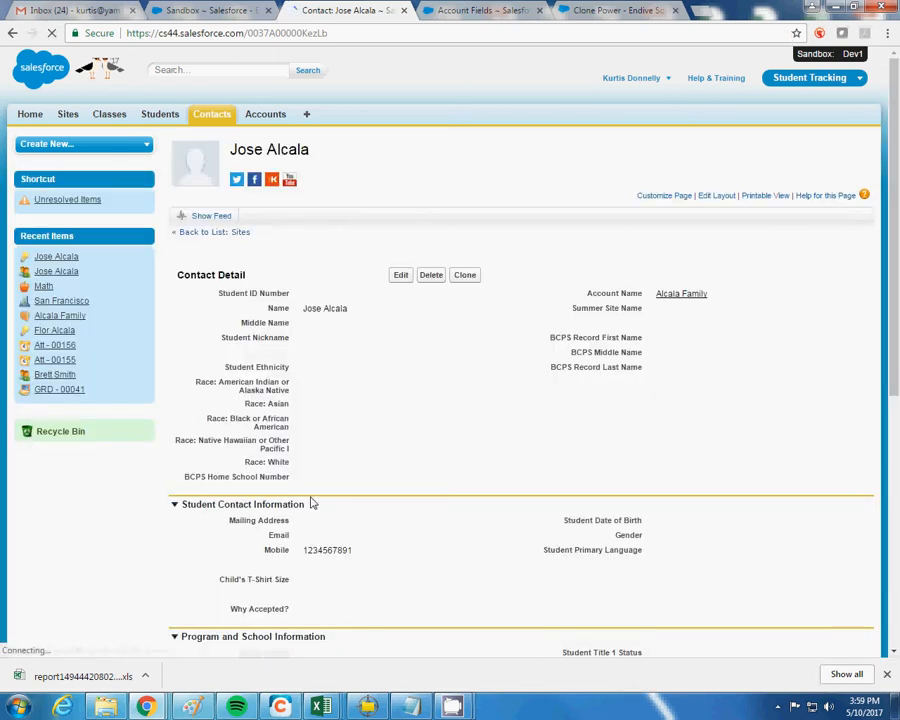
Open the family account linked to the contact
double_click(322, 551)
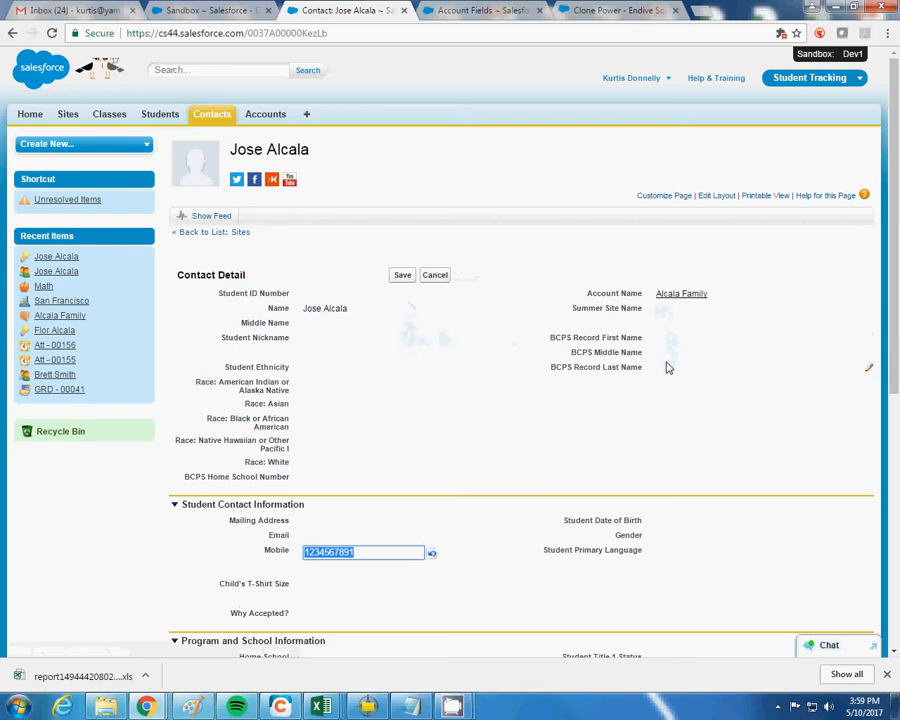
scroll(560, 436, "down", 5)
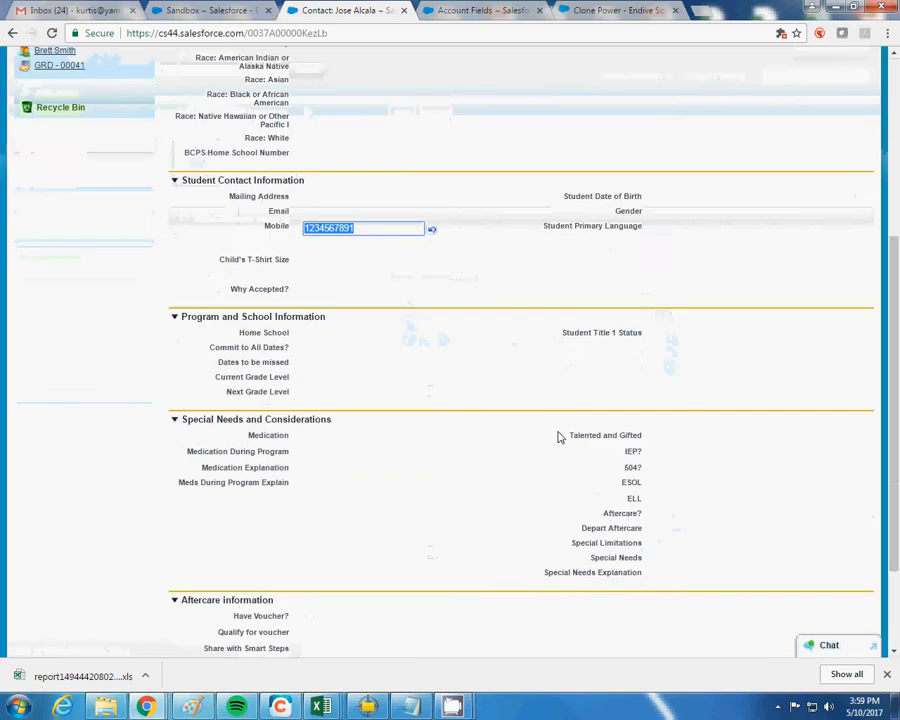
scroll(540, 435, "up", 5)
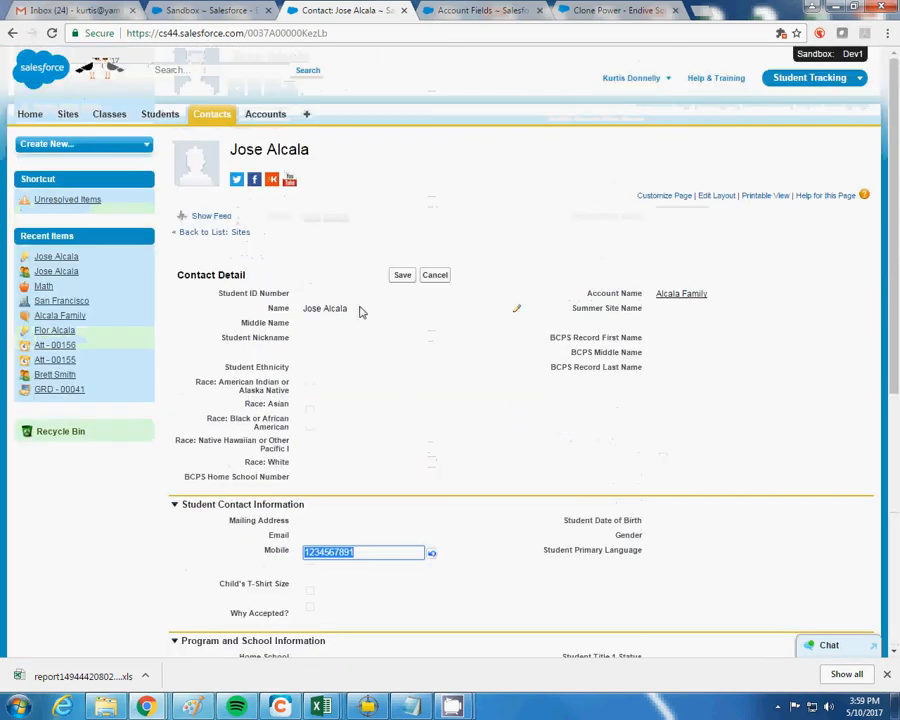
left_click(688, 297)
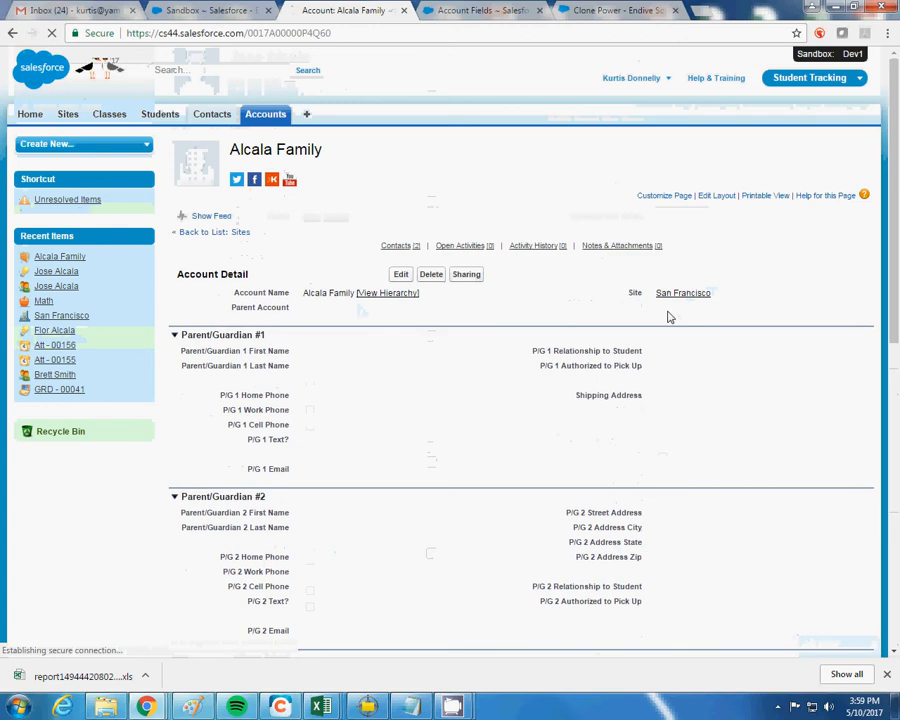
Enter Parent/Guardian 1's first name on the family account and save the change
double_click(323, 356)
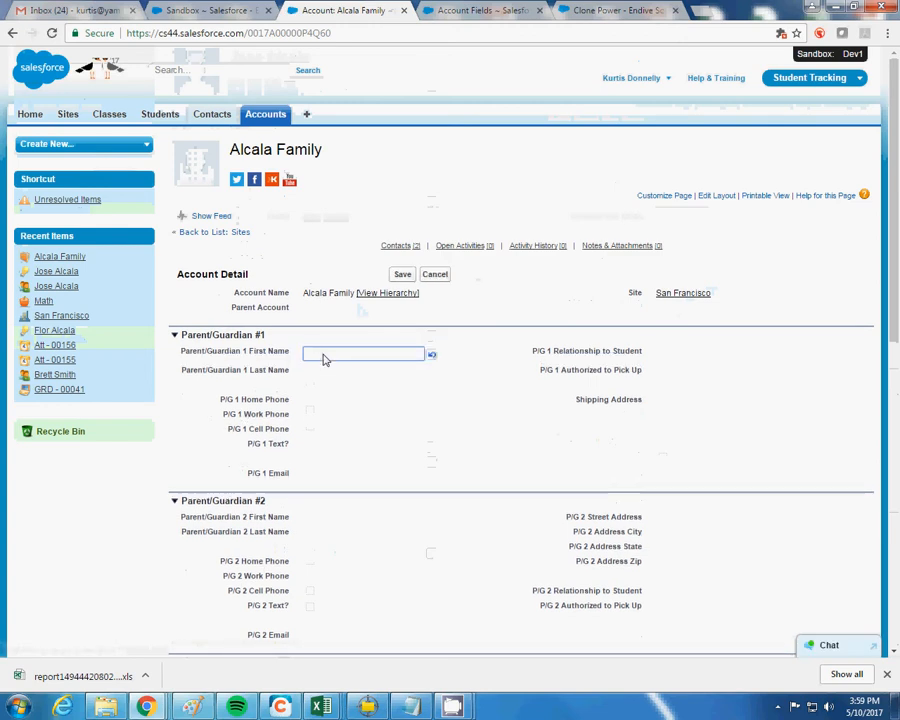
type("Bob")
double_click(352, 408)
left_click(402, 275)
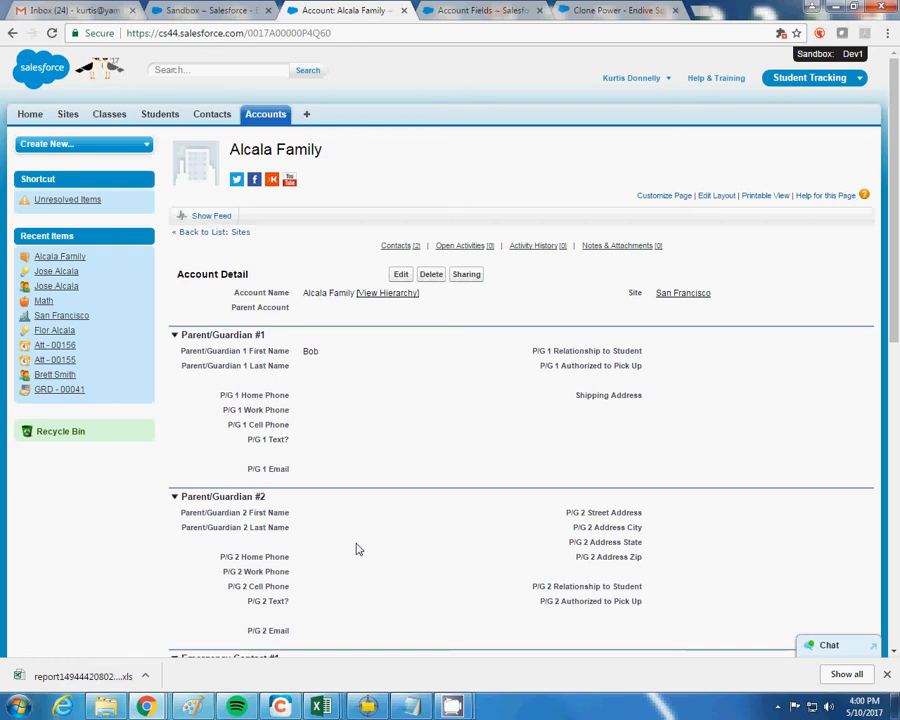
From the Accounts tab, start a new account with the Family record type
left_click(270, 120)
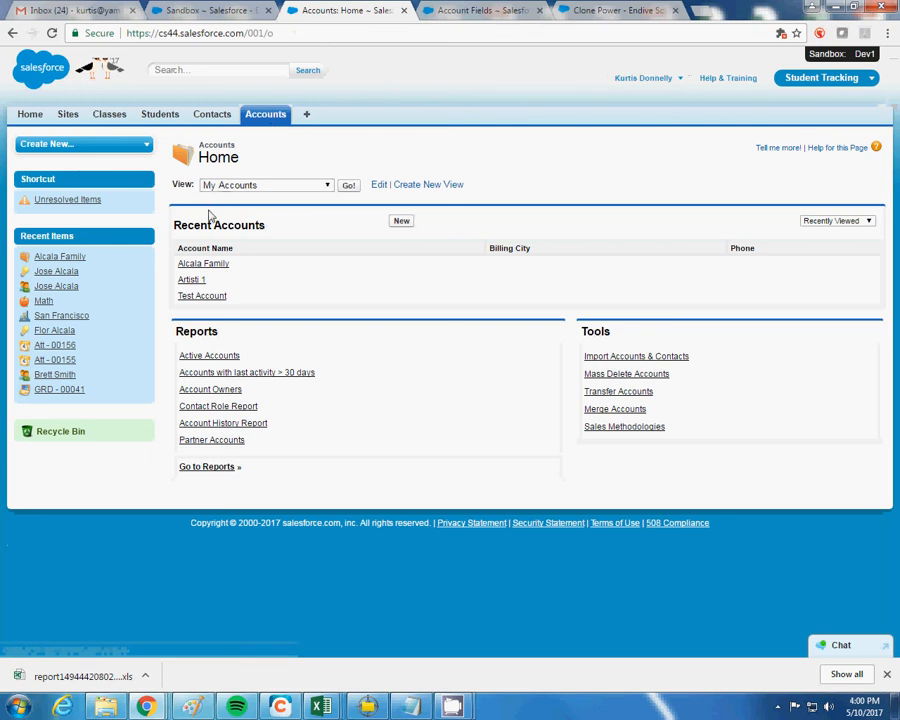
left_click(401, 222)
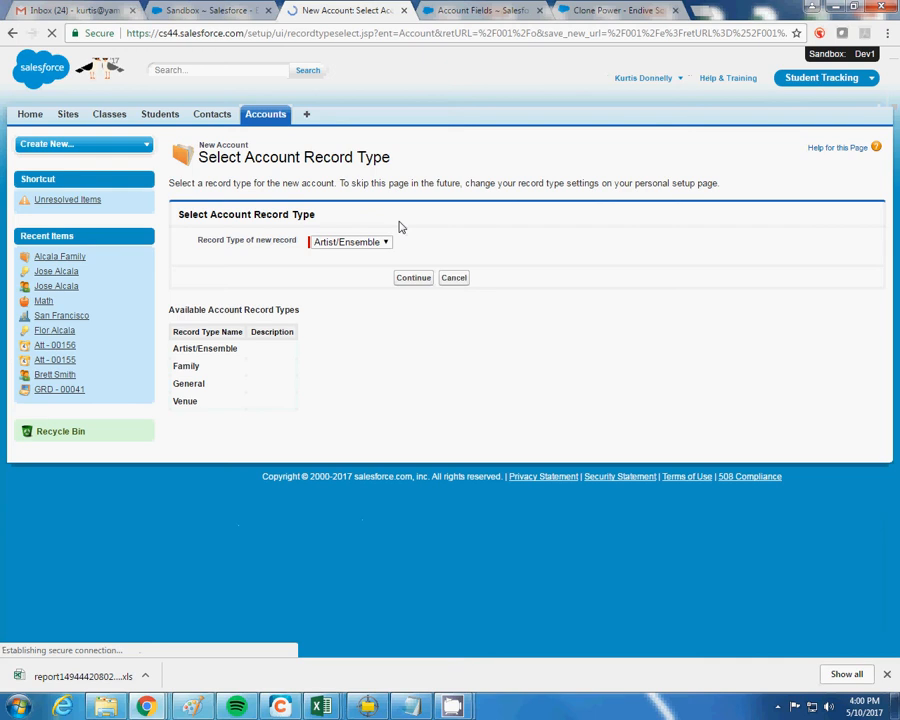
left_click(327, 244)
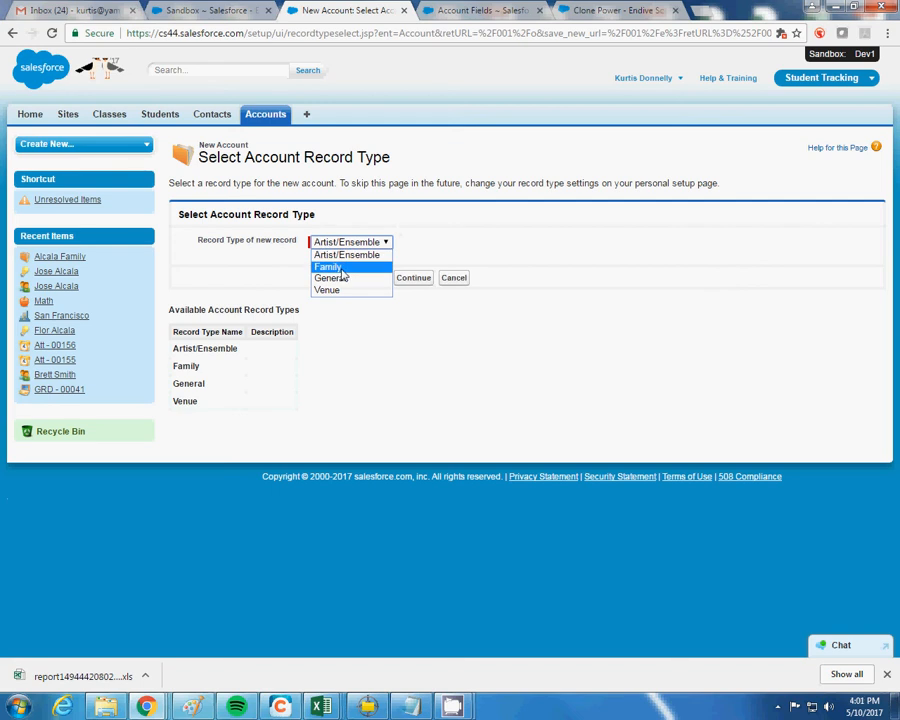
left_click(341, 270)
left_click(400, 279)
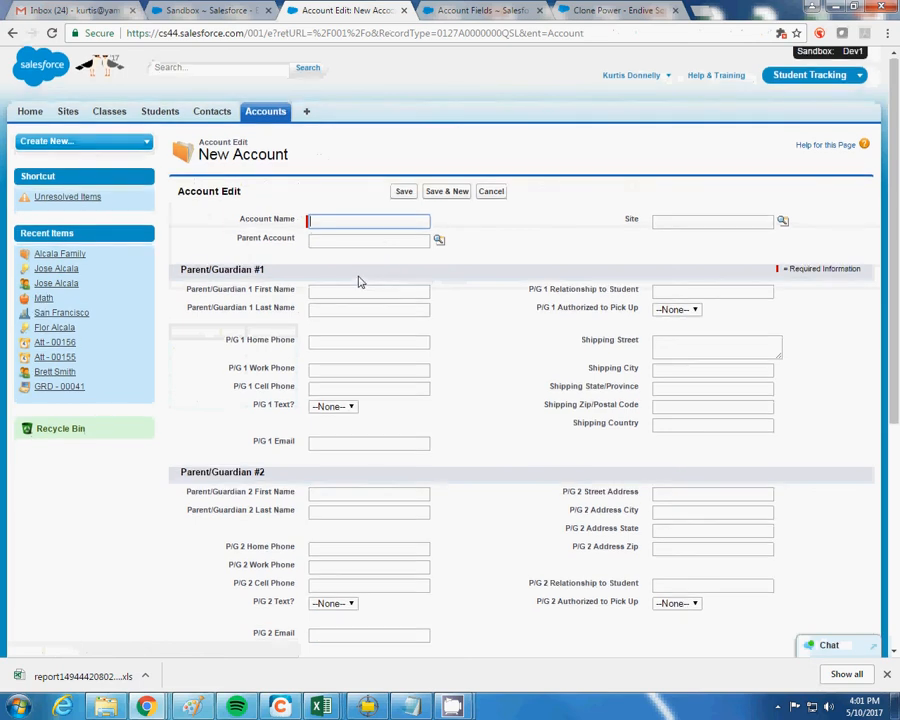
Enter the parent's full name followed by 'Family Gardenville' as the Account Name
scroll(360, 282, "down", 4)
scroll(360, 281, "up", 4)
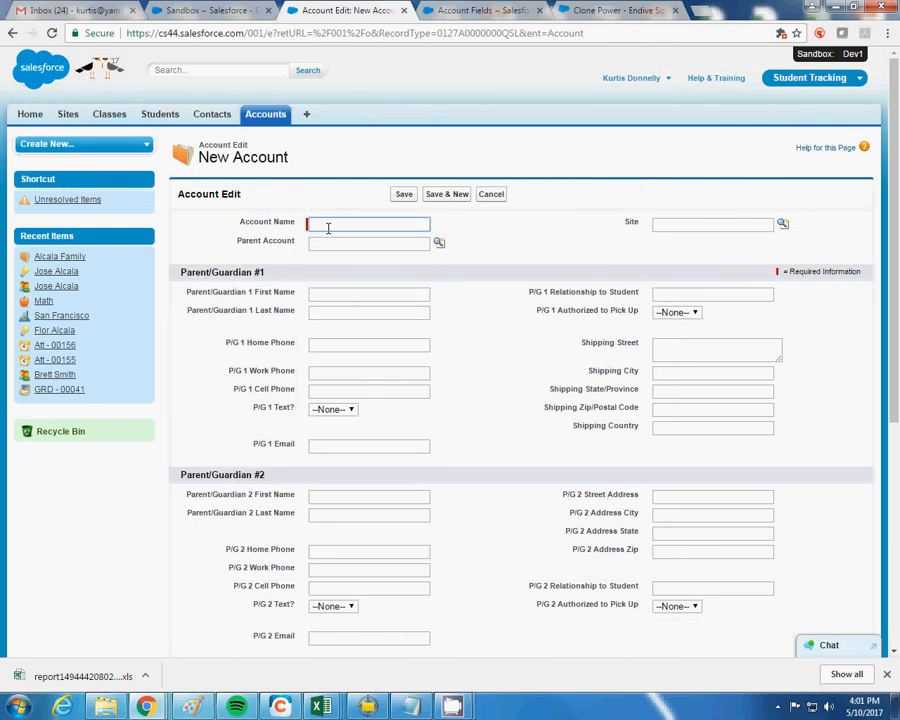
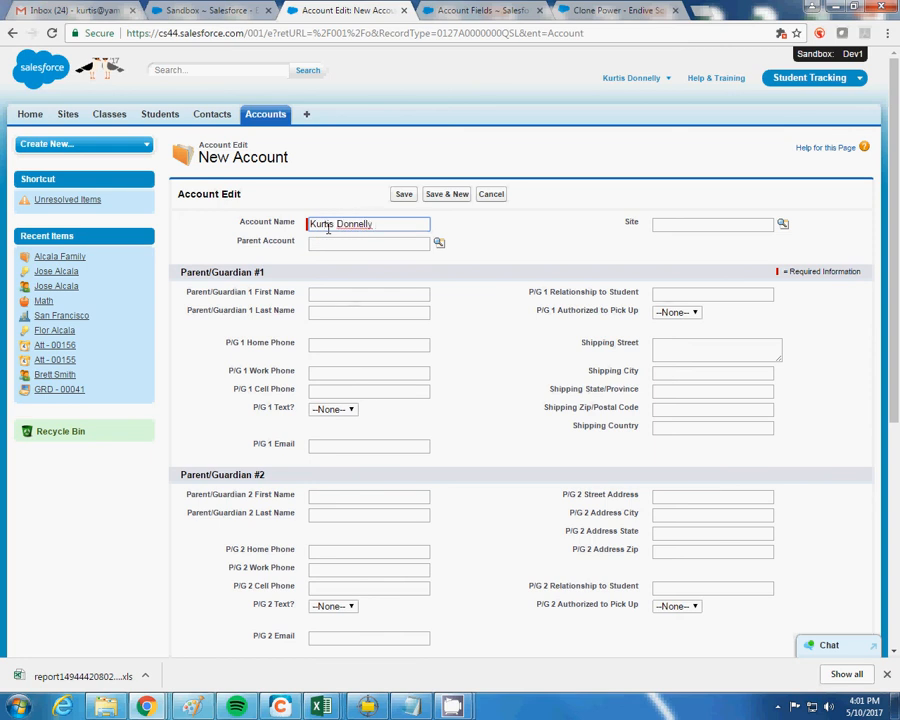
type("Family")
type("Garden")
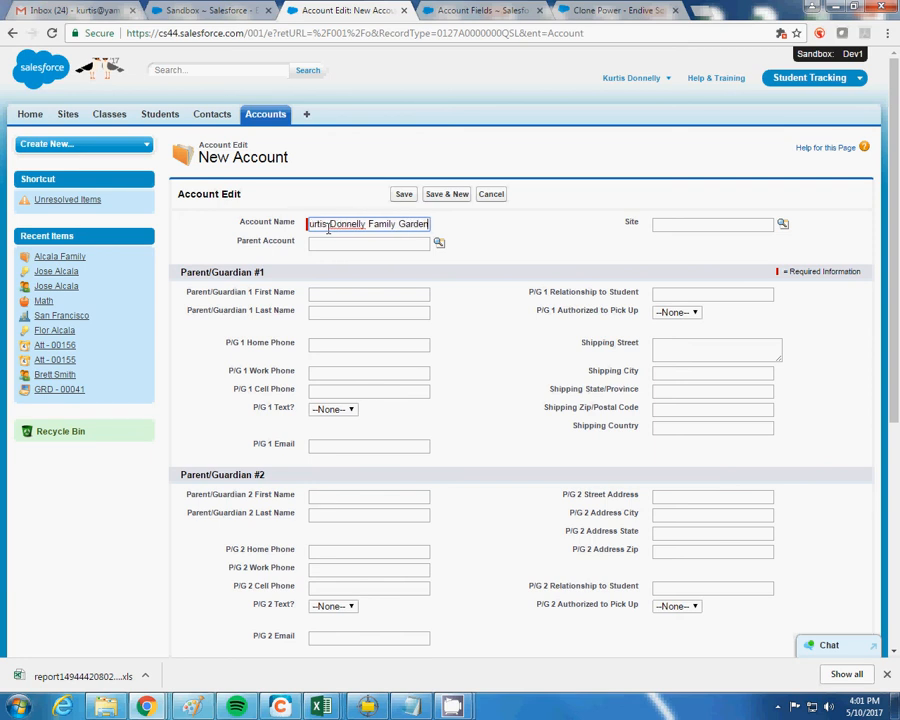
type("ville")
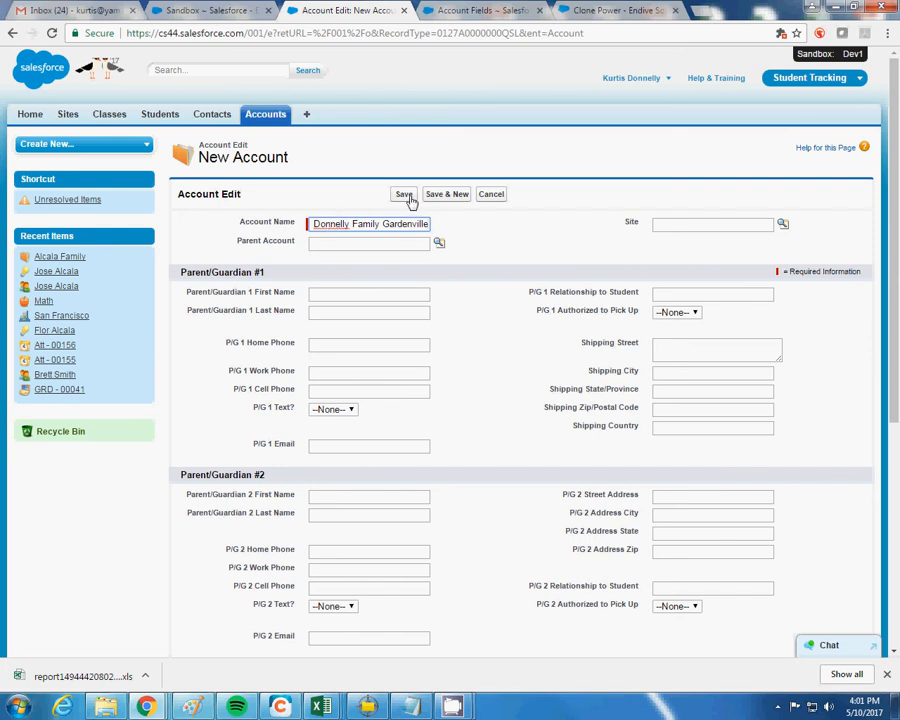
Fill in Parent/Guardian 1's first and last name
left_click(354, 292)
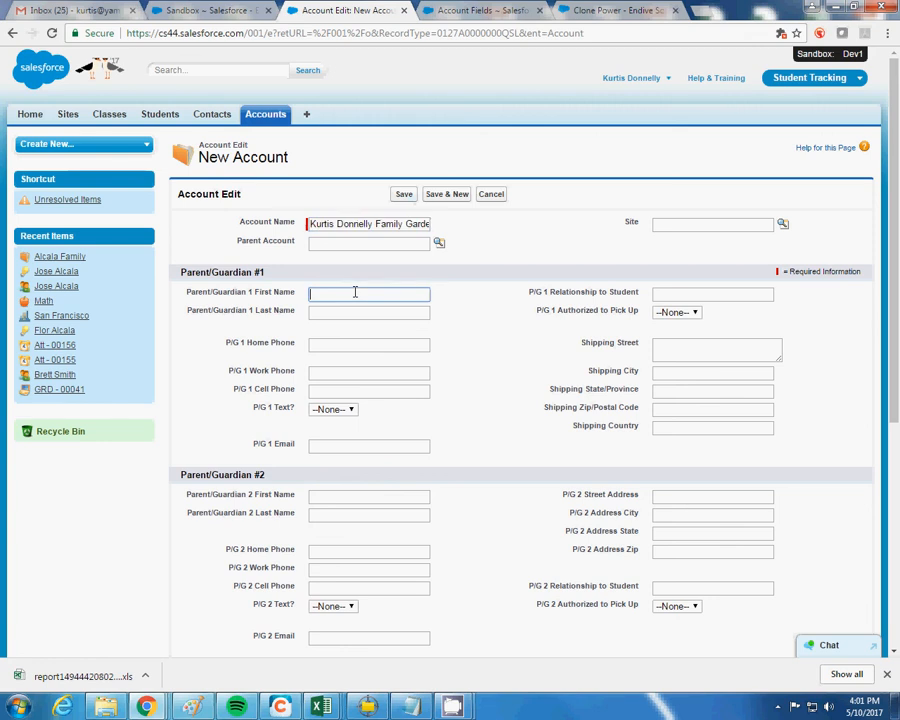
key("Tab")
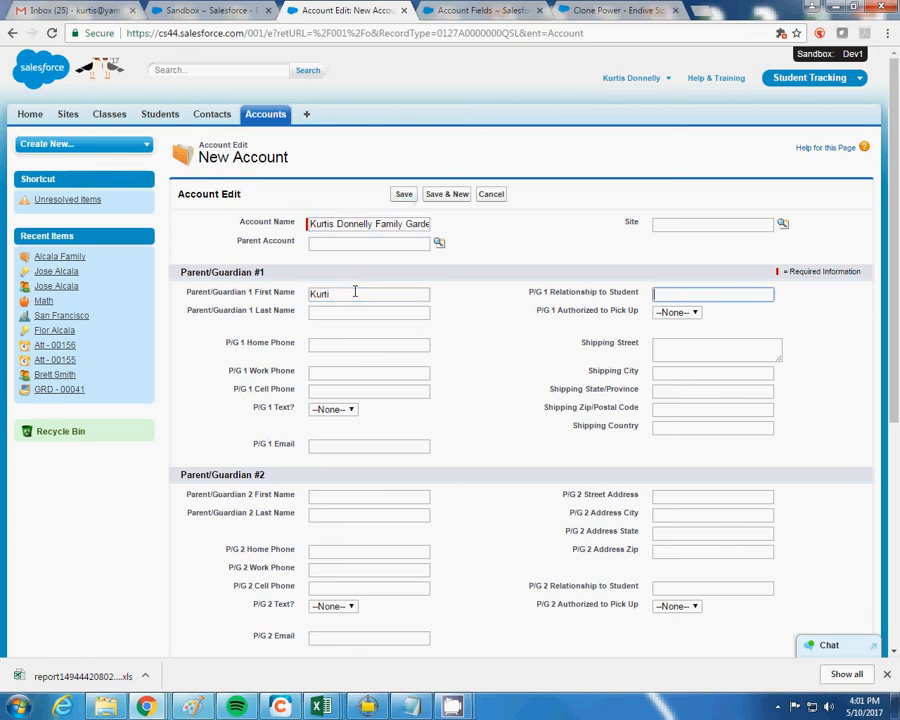
key("Tab")
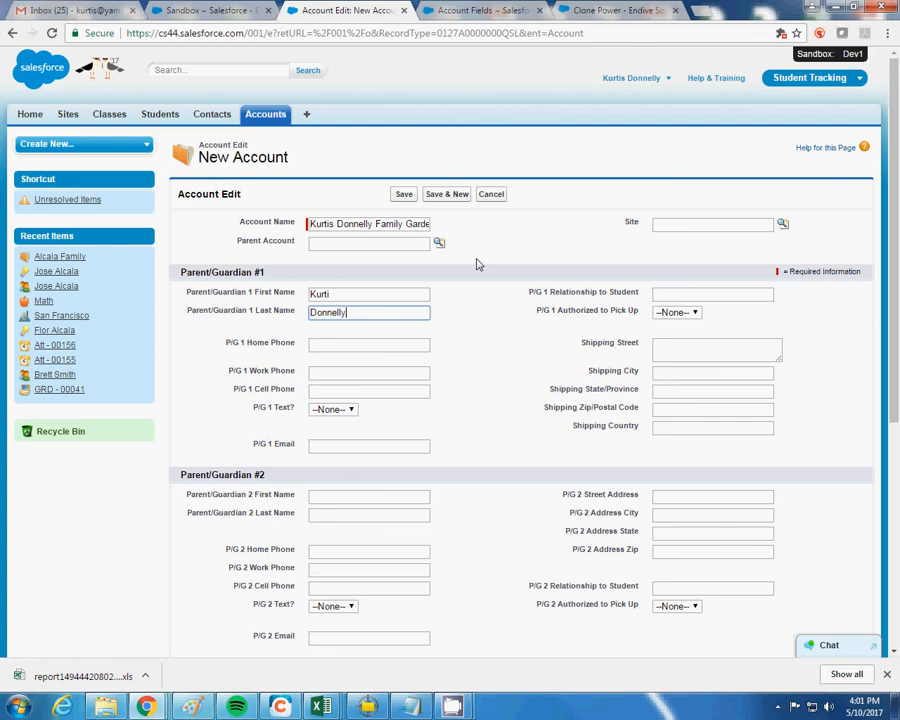
left_click(407, 198)
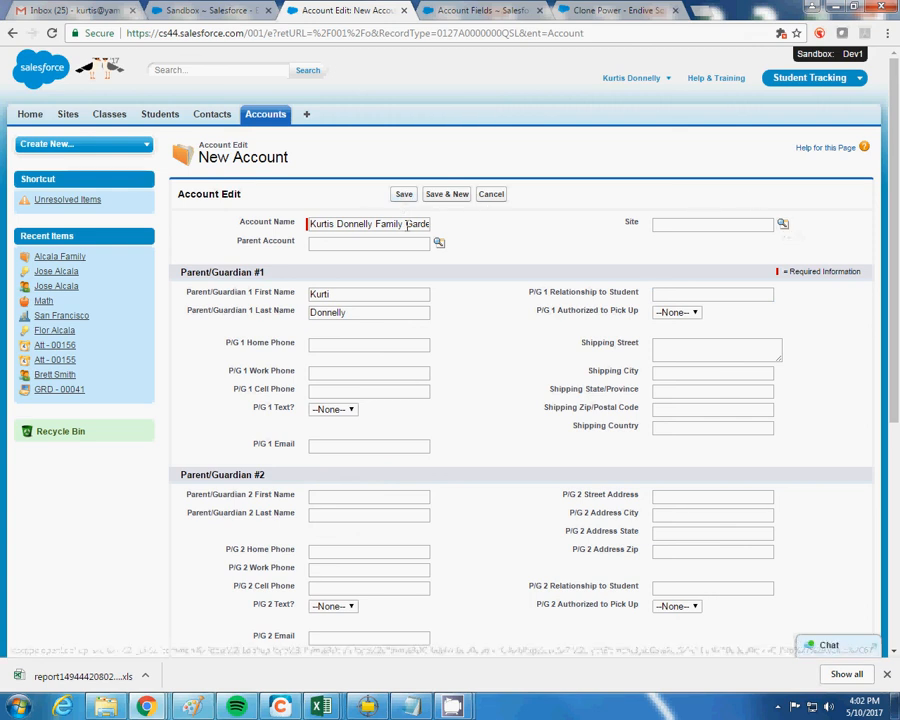
Set the account's Site to San Francisco by searching 'san' in the Site lookup
left_click(784, 226)
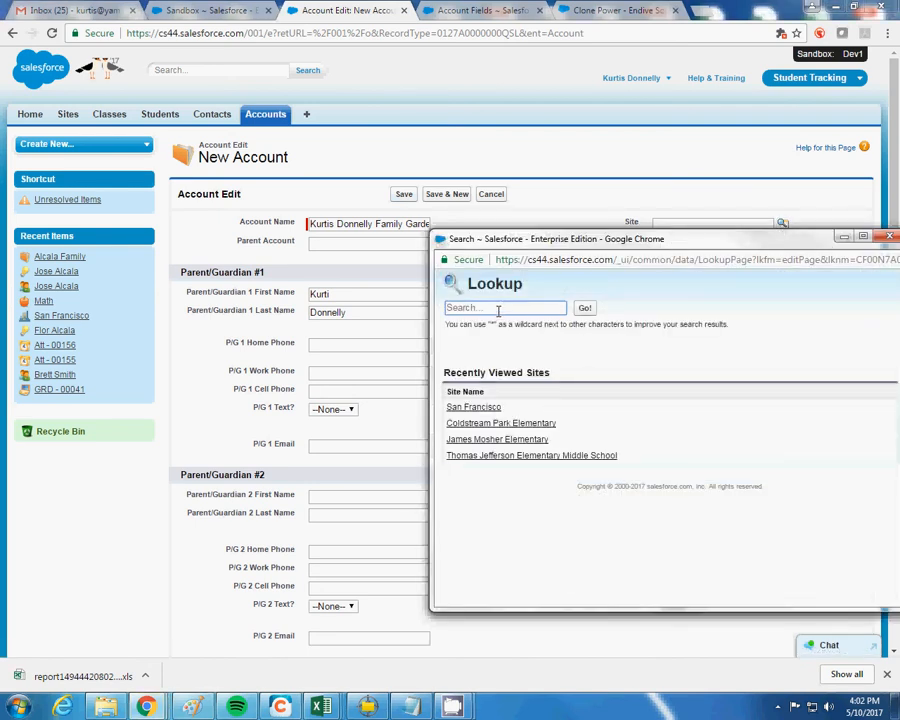
type("san")
key("Return")
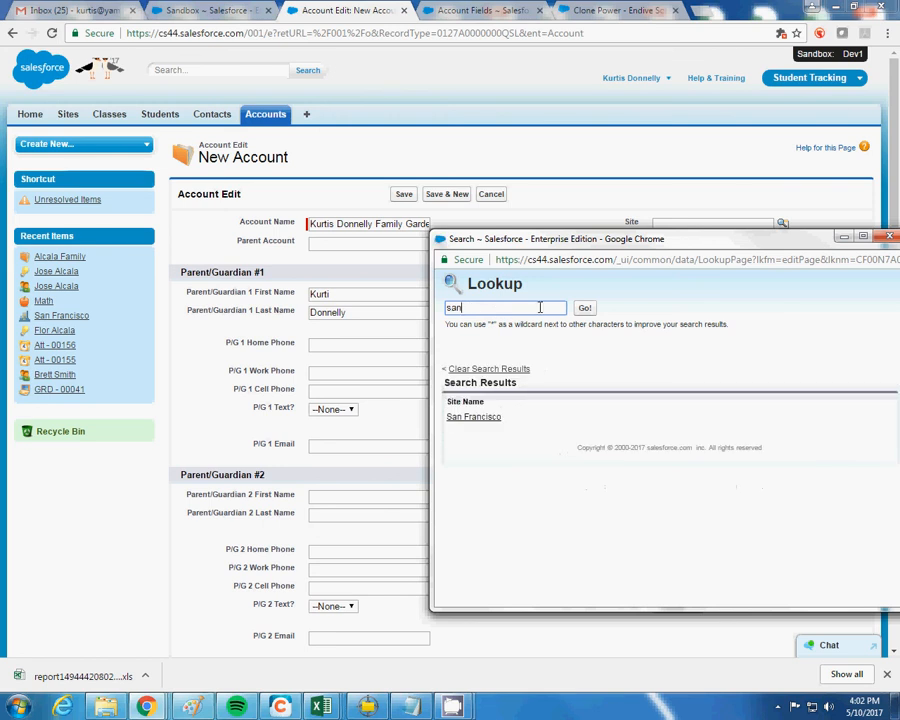
left_click(489, 419)
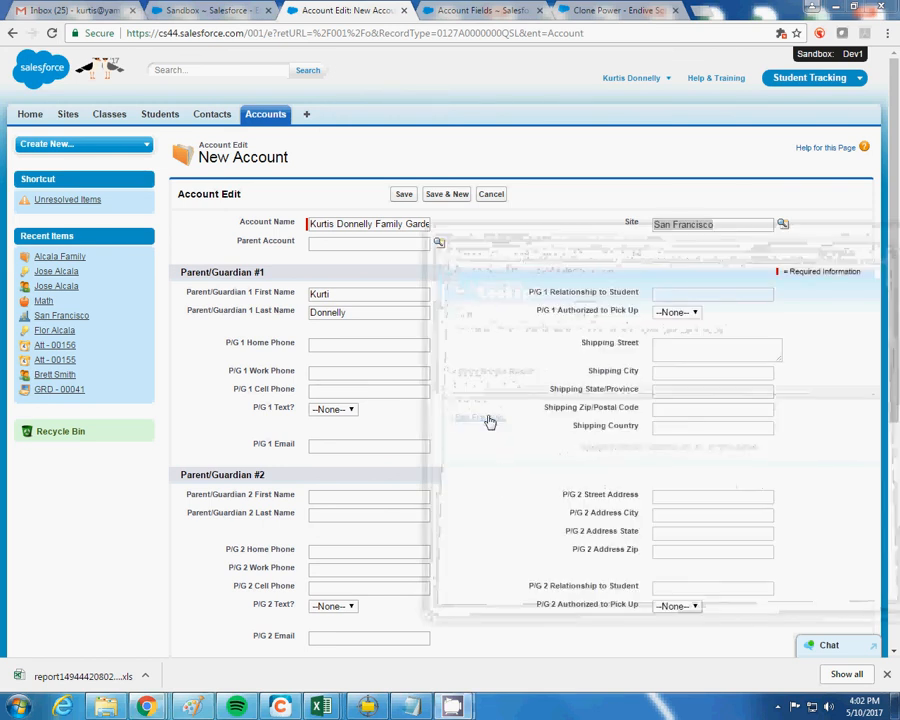
Save the new family account and scroll down to its empty Contacts list
left_click(404, 194)
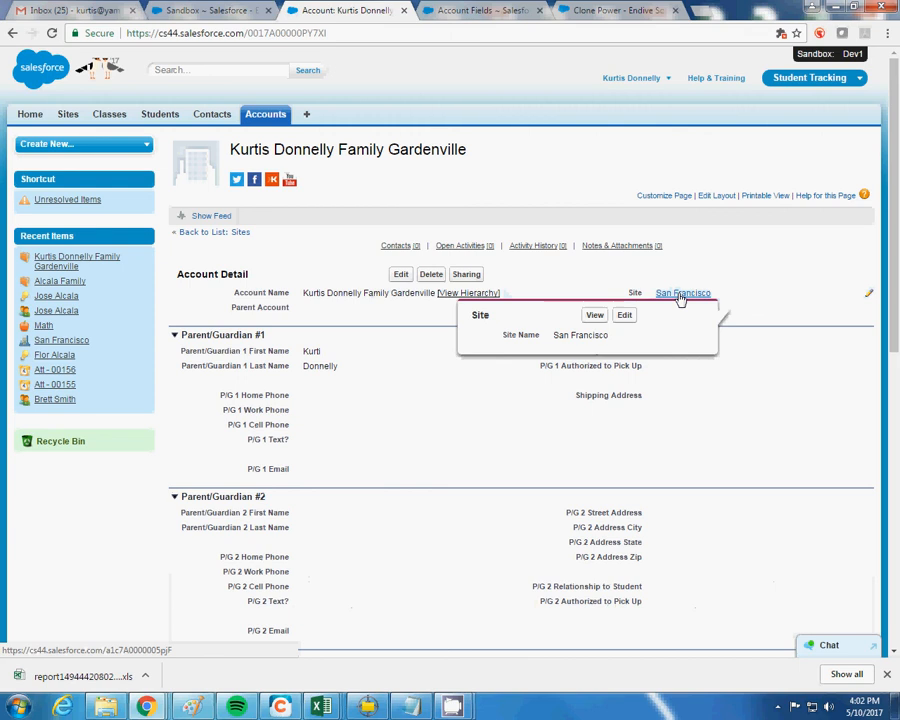
mouse_move(688, 299)
scroll(325, 429, "down", 5)
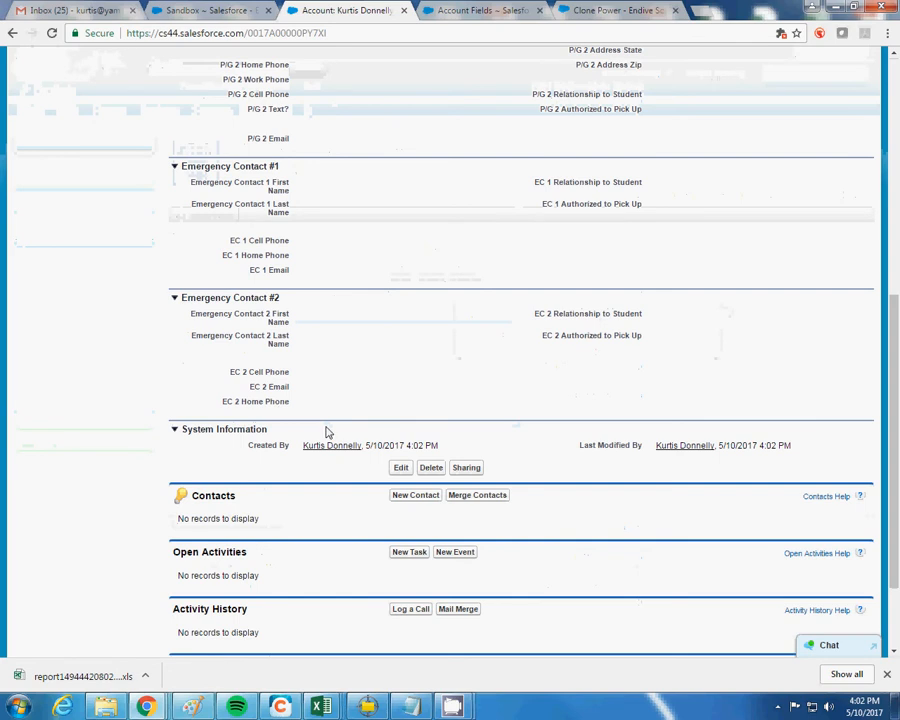
scroll(325, 432, "up", 5)
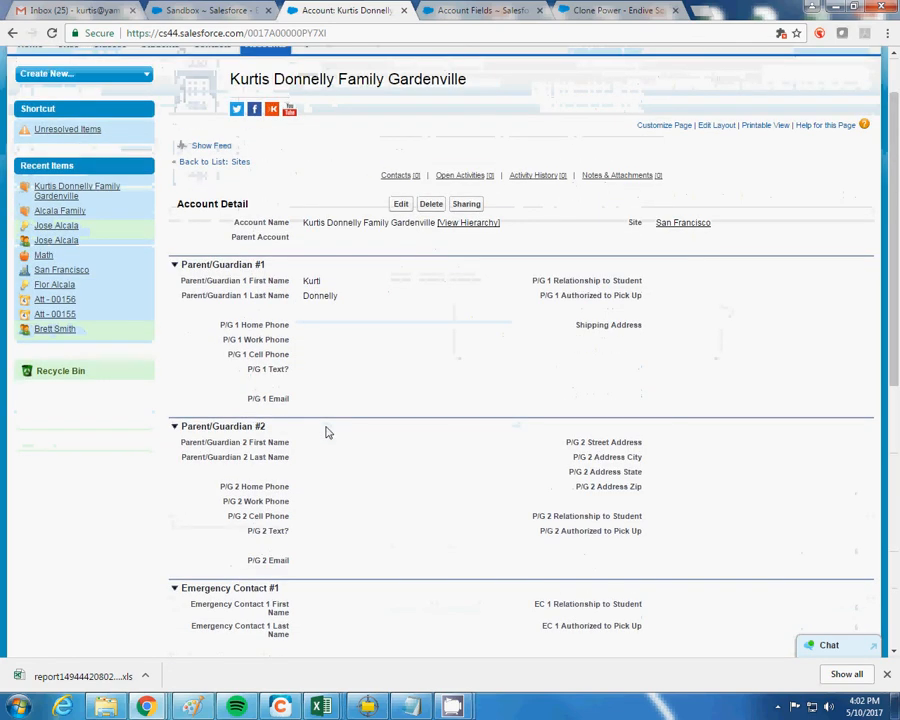
scroll(328, 435, "down", 5)
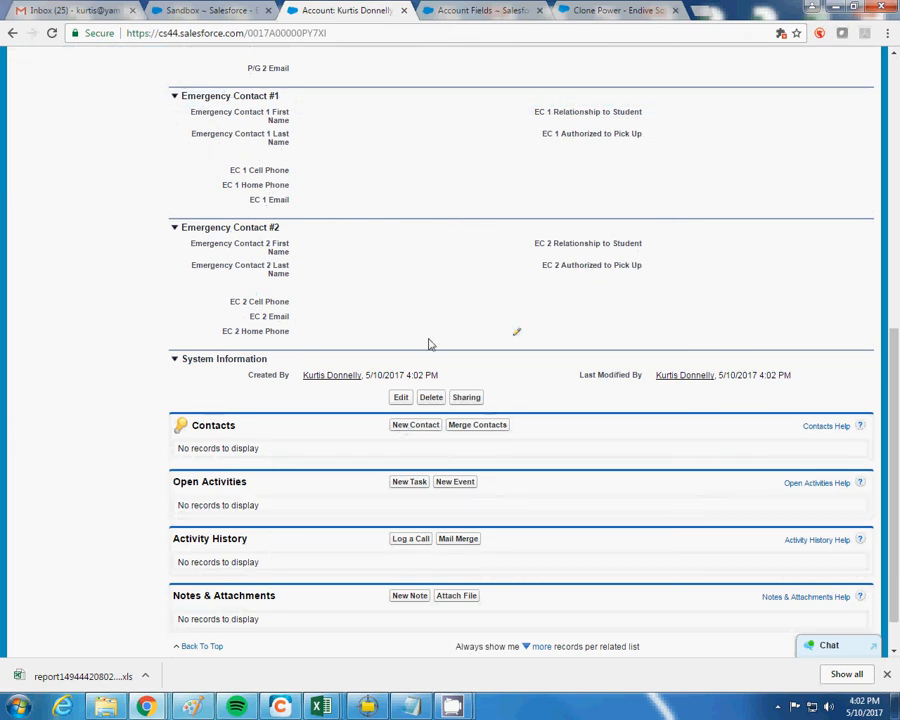
Start a new contact on the account with the Student Contact record type
left_click(402, 428)
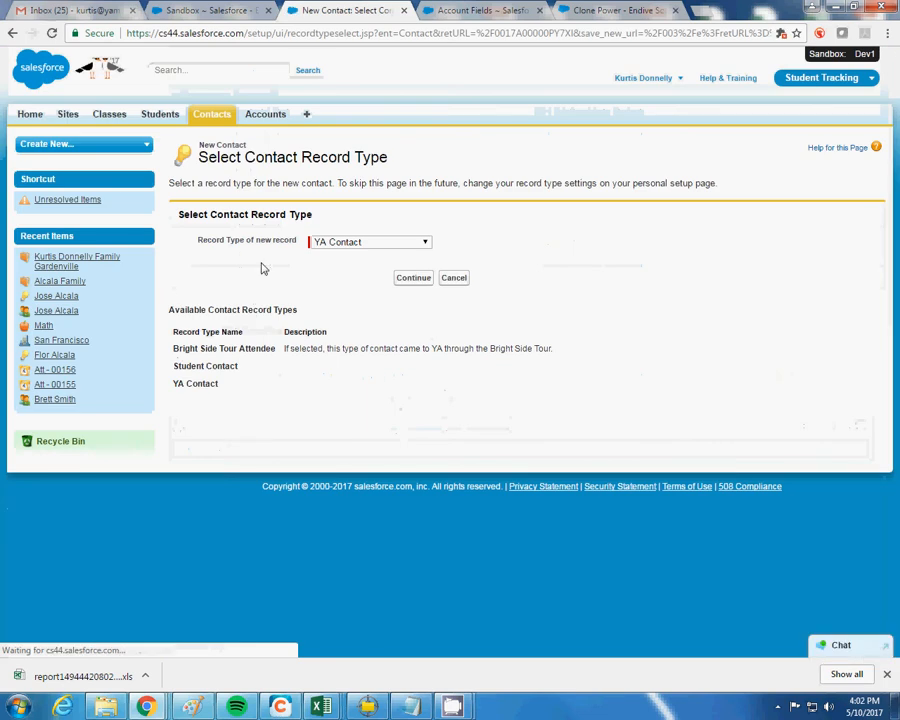
left_click(325, 243)
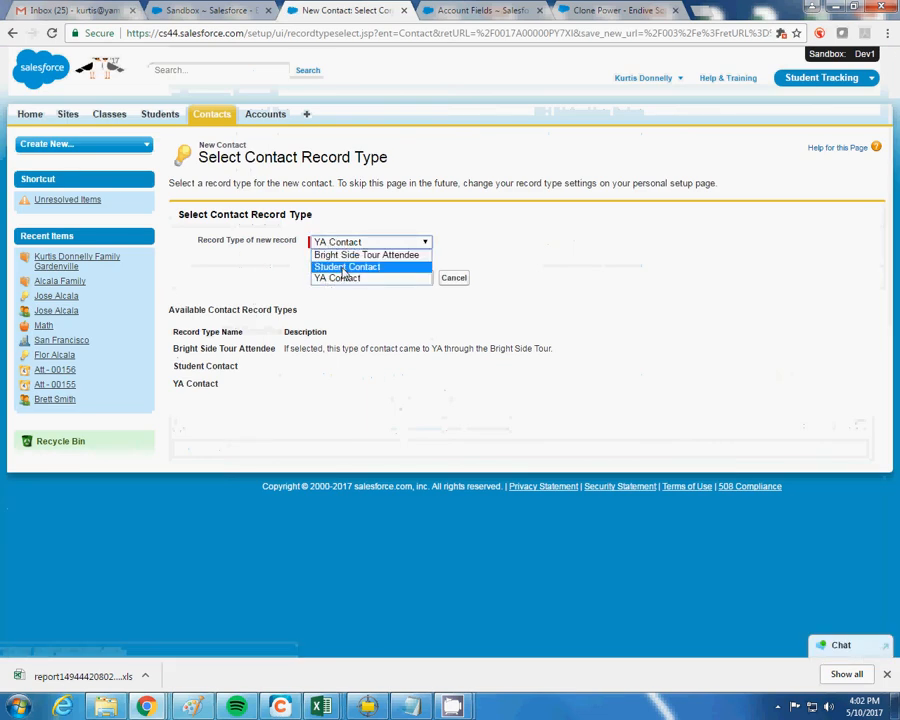
left_click(344, 267)
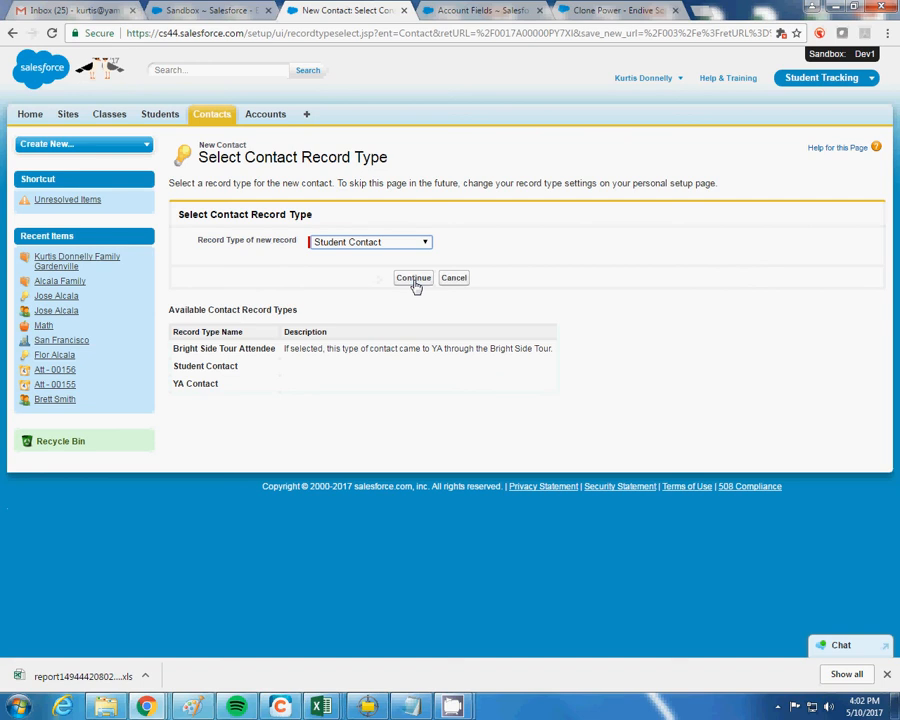
left_click(413, 279)
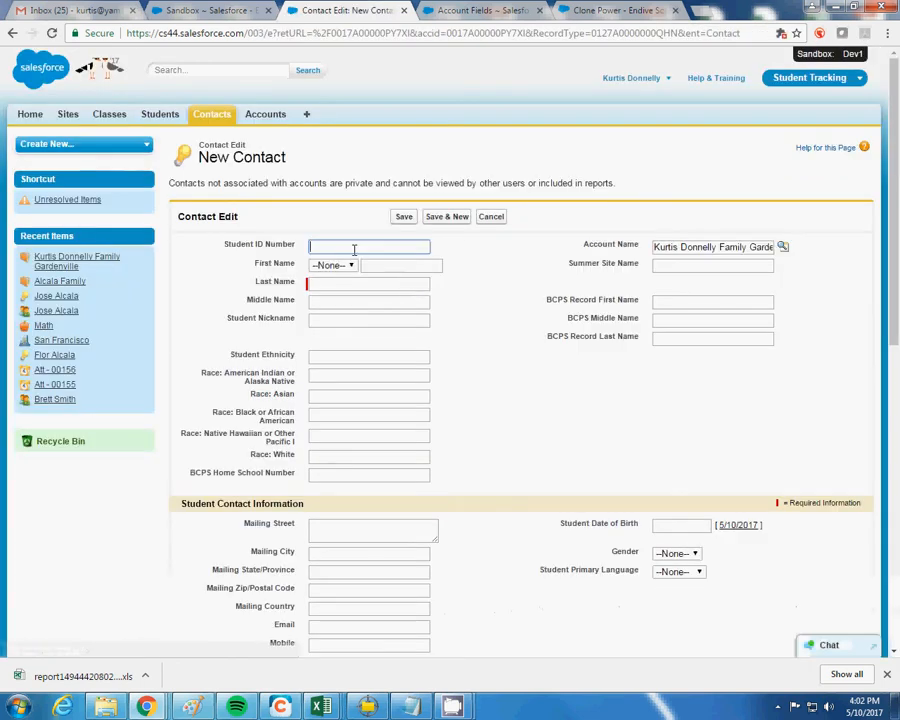
Enter the student's first name, last name and Student ID Number, then save the contact
left_click(349, 283)
left_click(385, 267)
key("Tab")
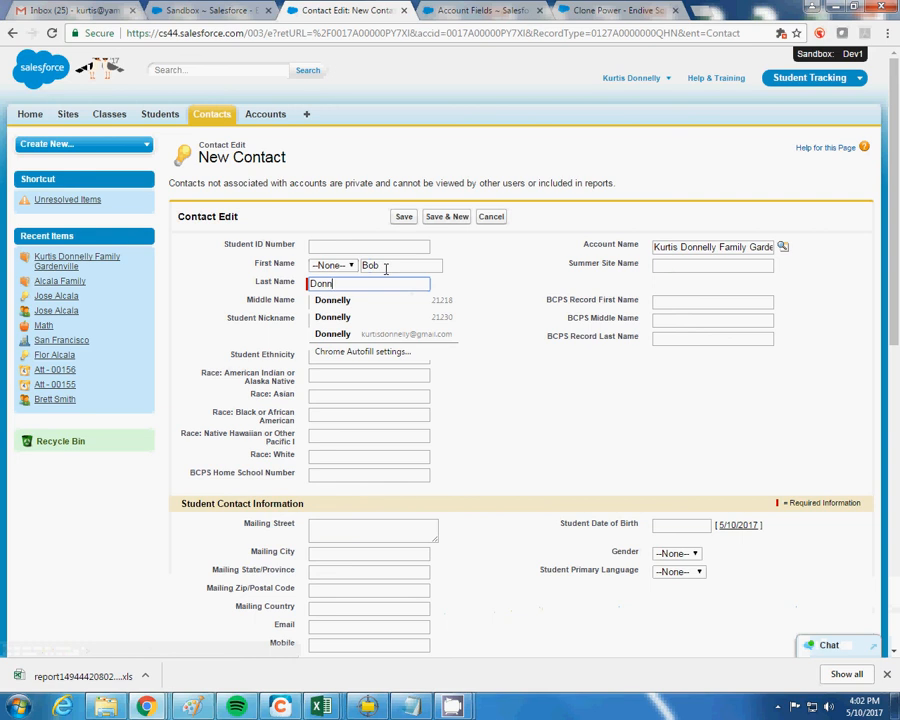
left_click(406, 245)
type("1")
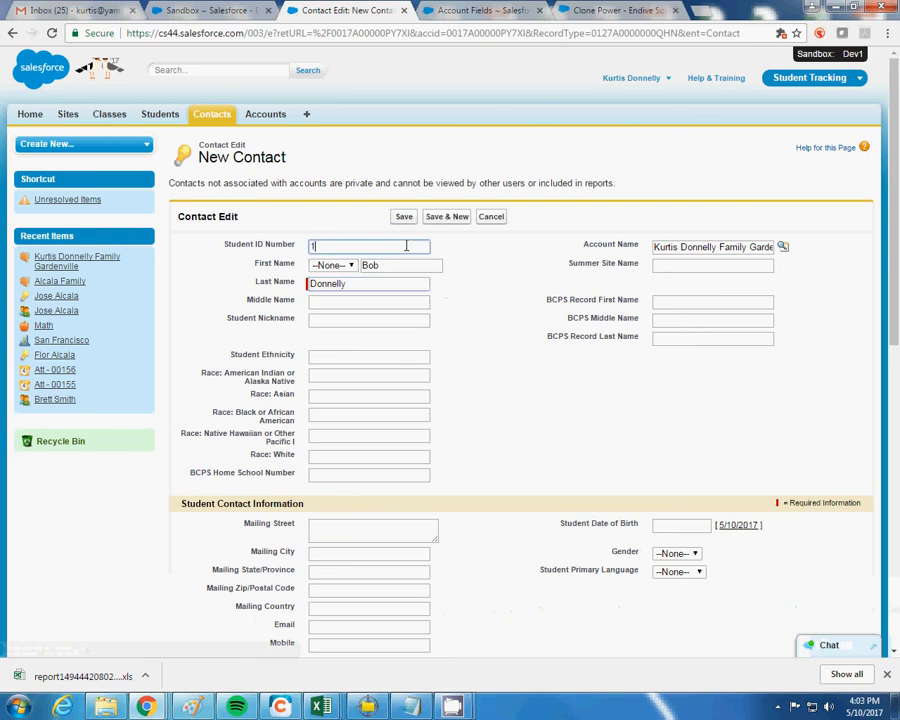
type("214516")
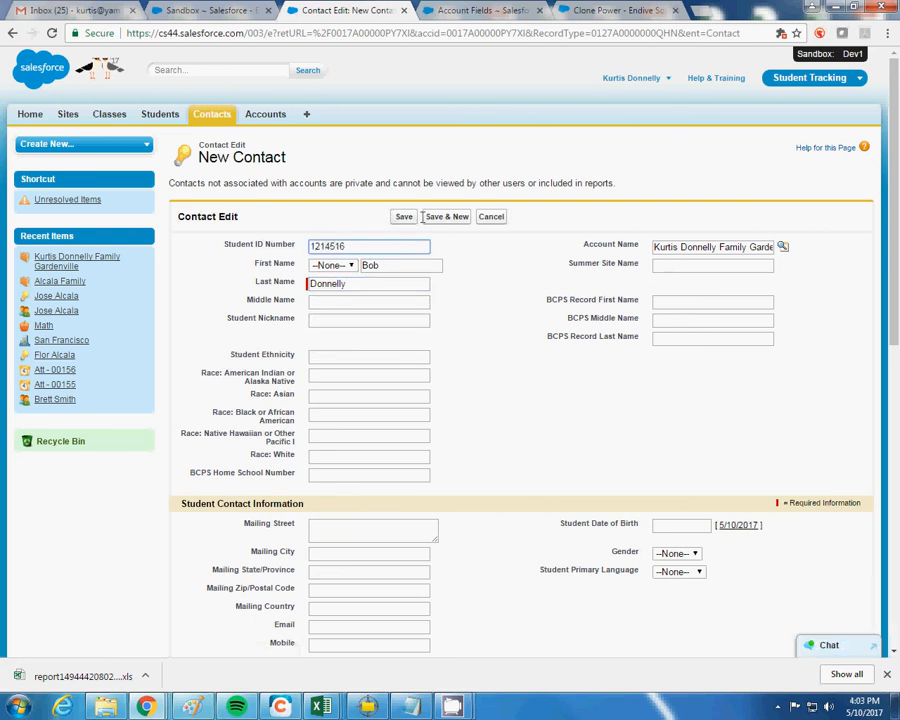
scroll(440, 242, "down", 2)
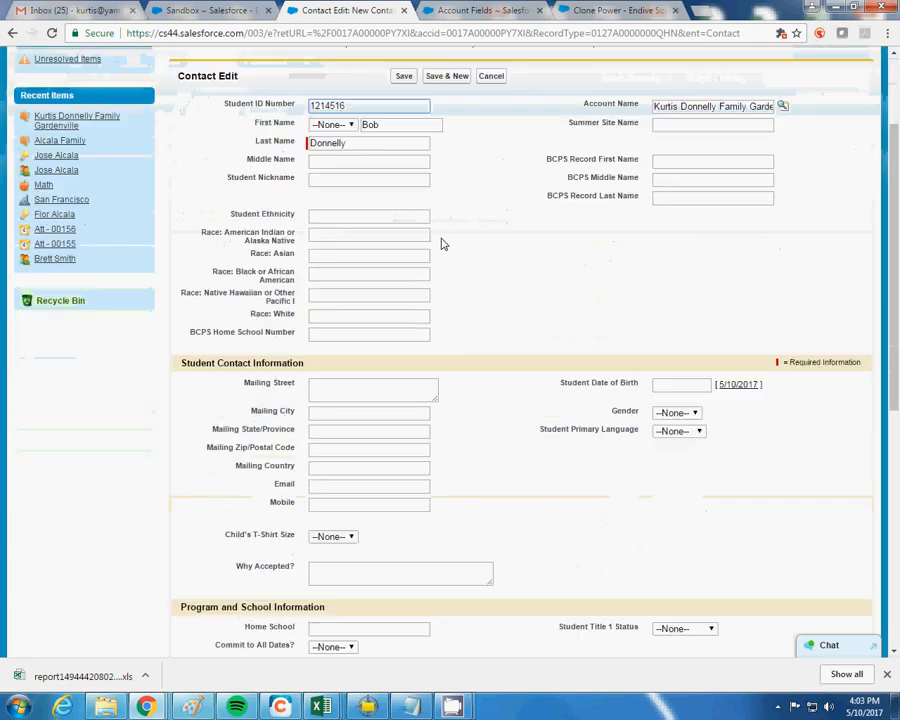
scroll(443, 244, "down", 7)
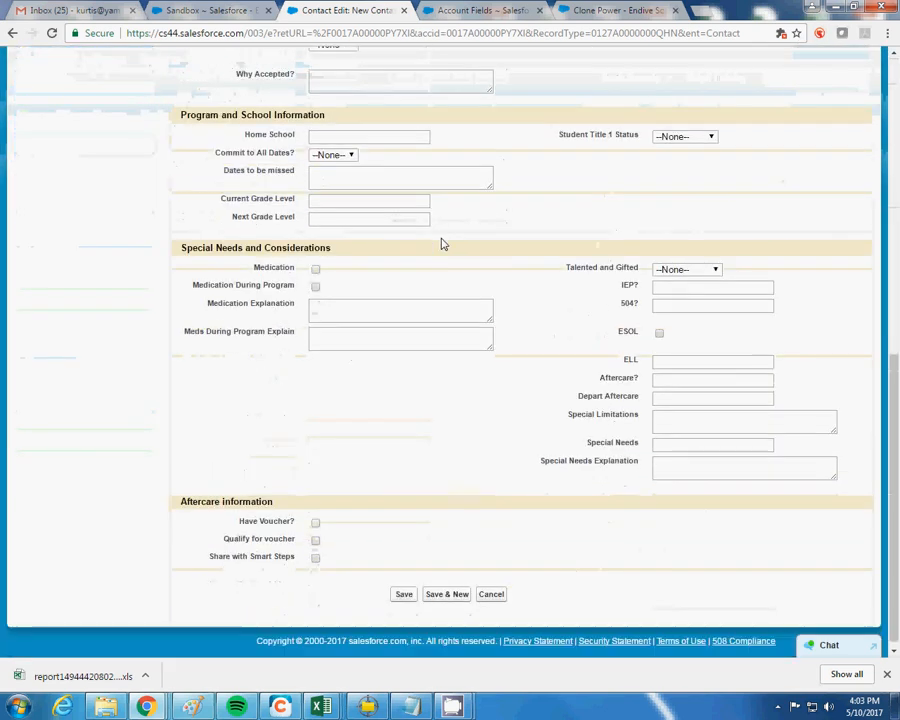
scroll(441, 240, "up", 9)
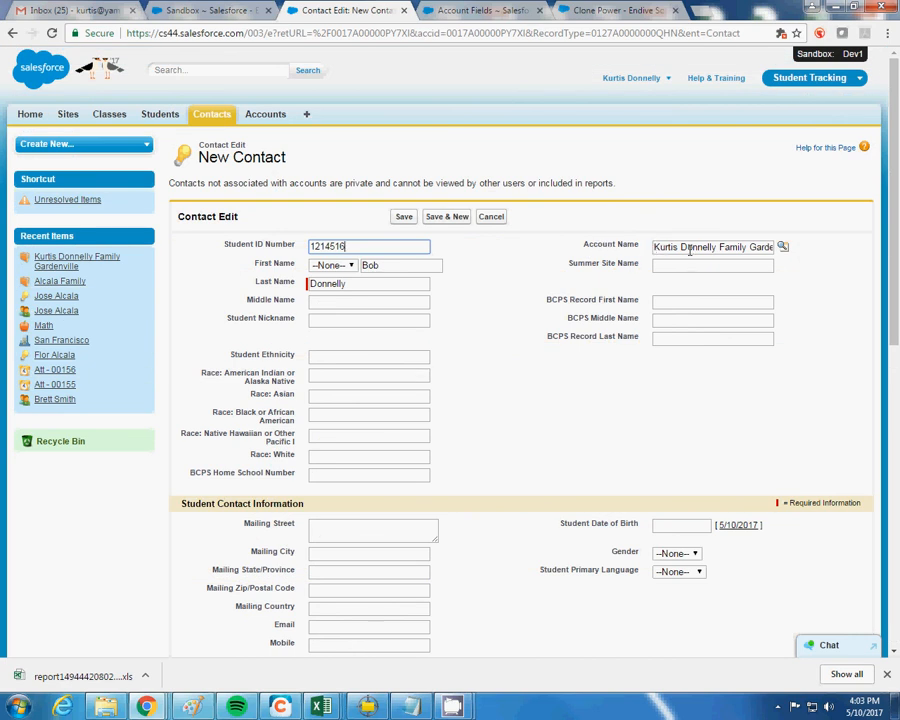
left_click(404, 222)
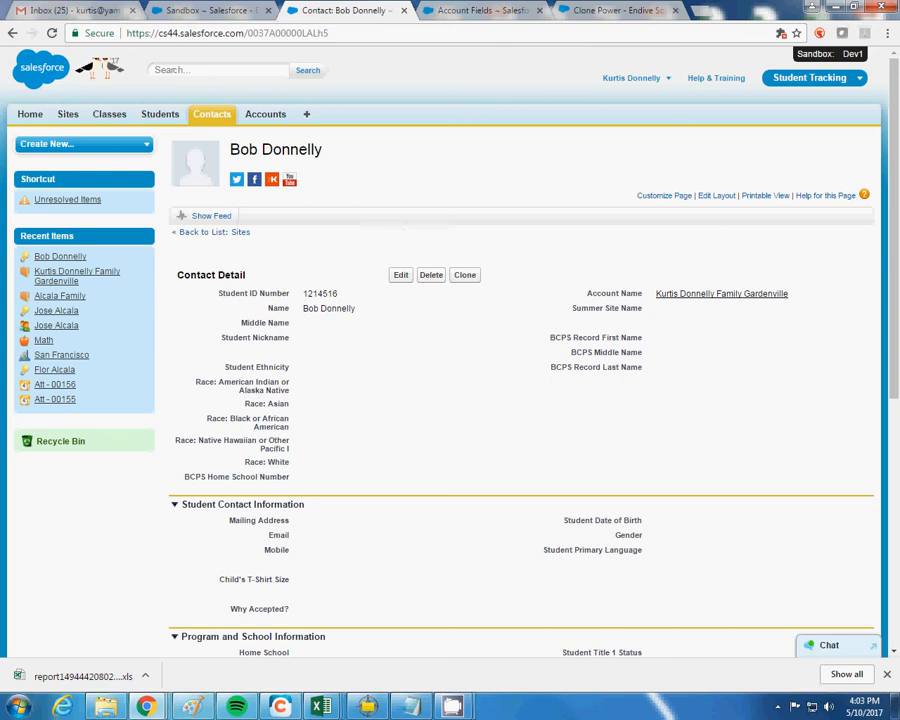
Scroll through the saved contact's page to check the empty Students related list
scroll(520, 400, "down", 5)
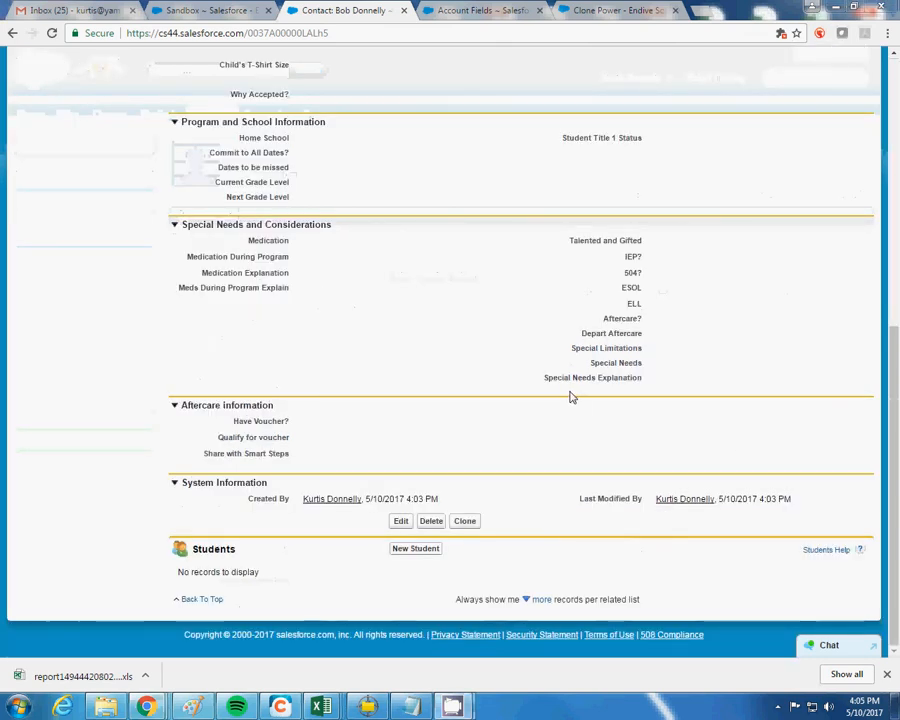
scroll(184, 270, "up", 5)
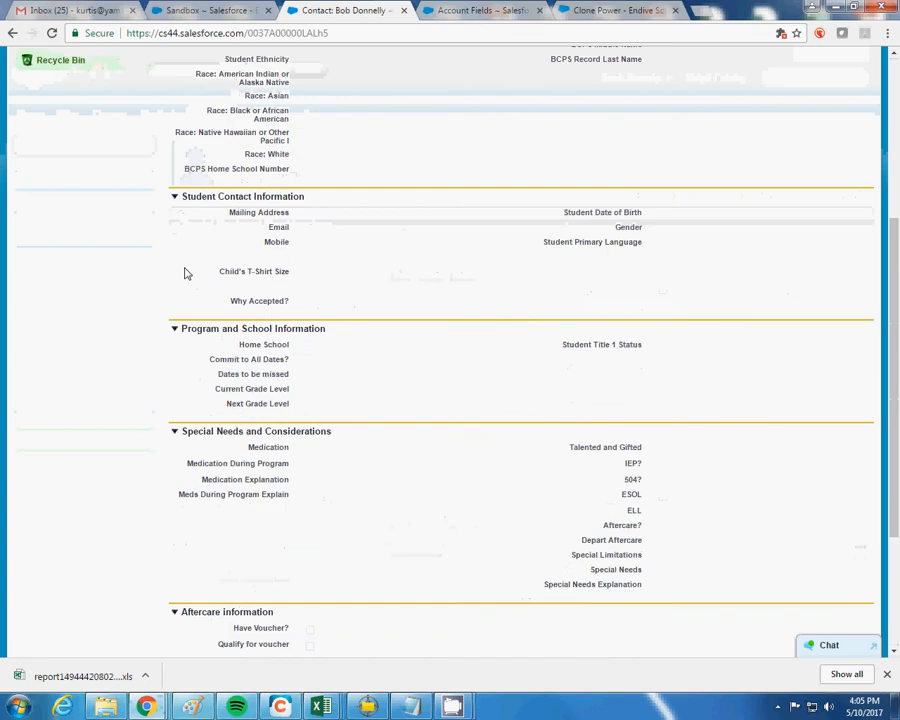
scroll(184, 270, "down", 3)
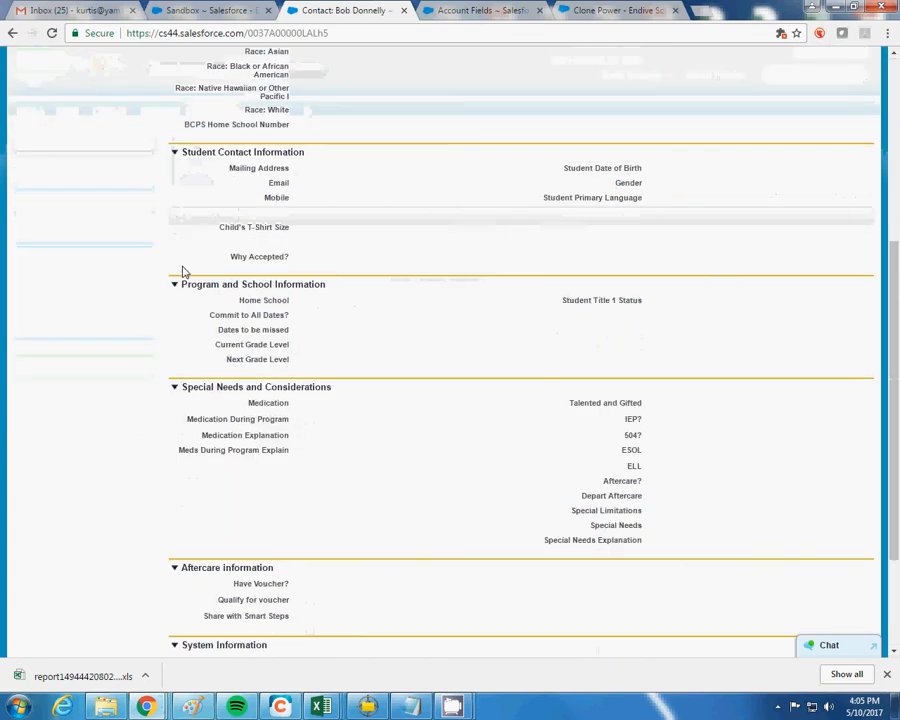
scroll(184, 270, "down", 2)
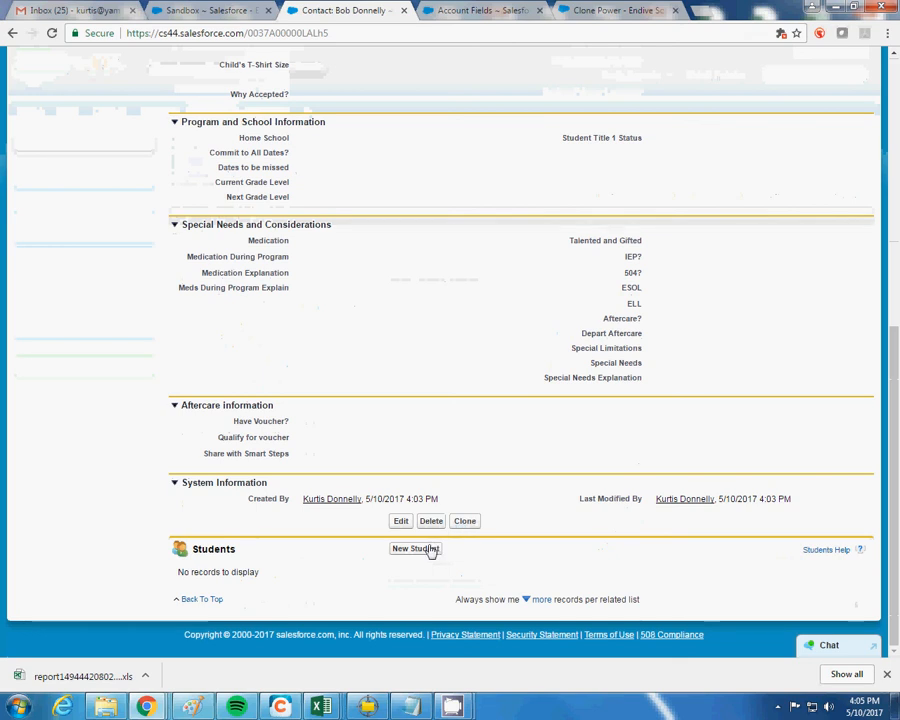
scroll(456, 360, "up", 5)
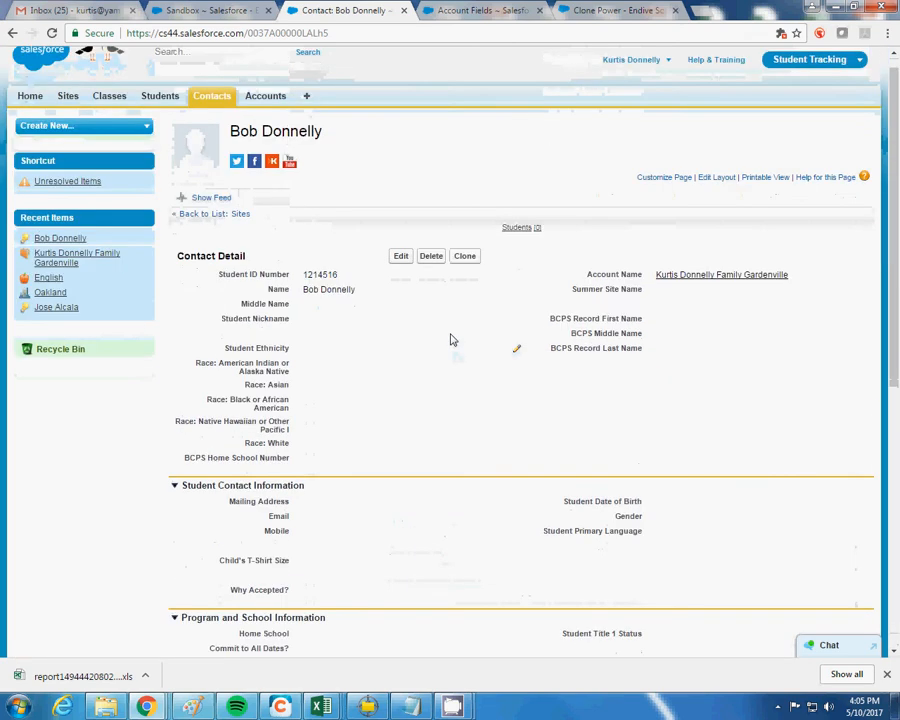
scroll(456, 309, "down", 10)
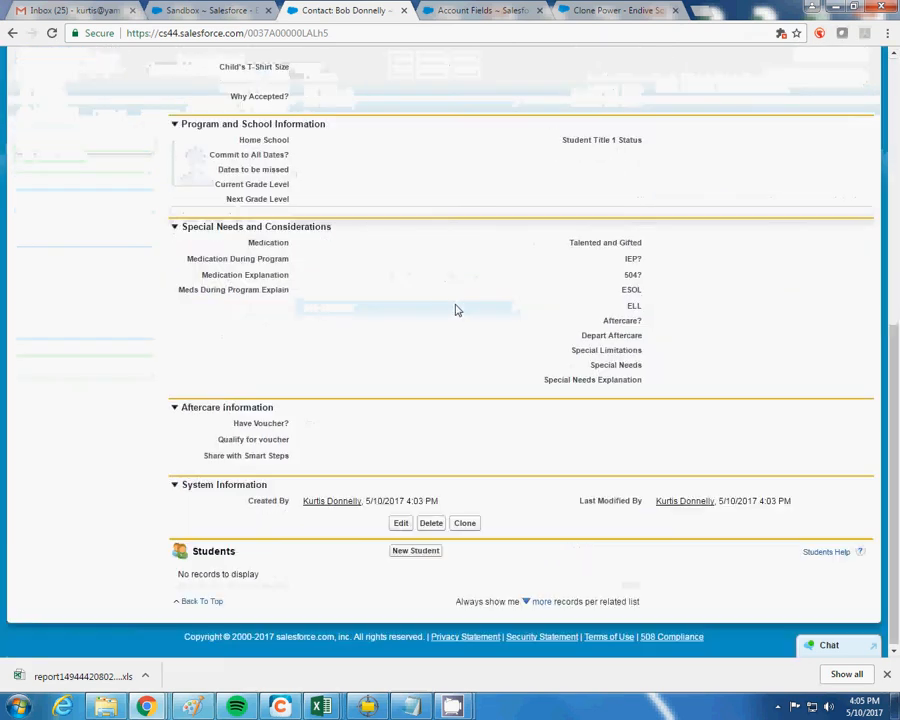
Create a New Student record with the student's name and class Dragons San Fran (Williams)
left_click(412, 546)
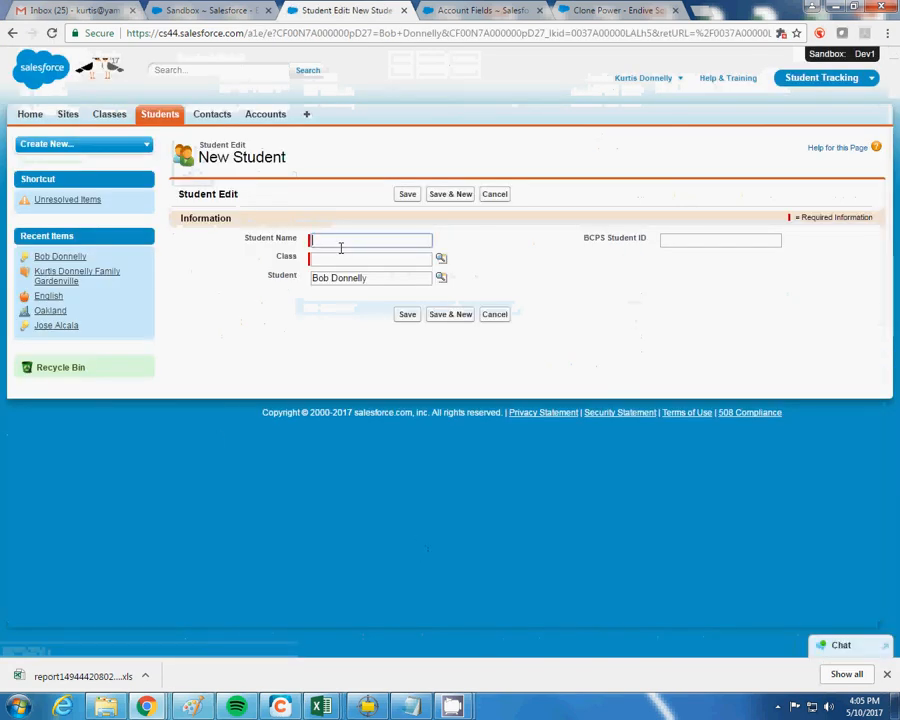
left_click(489, 292)
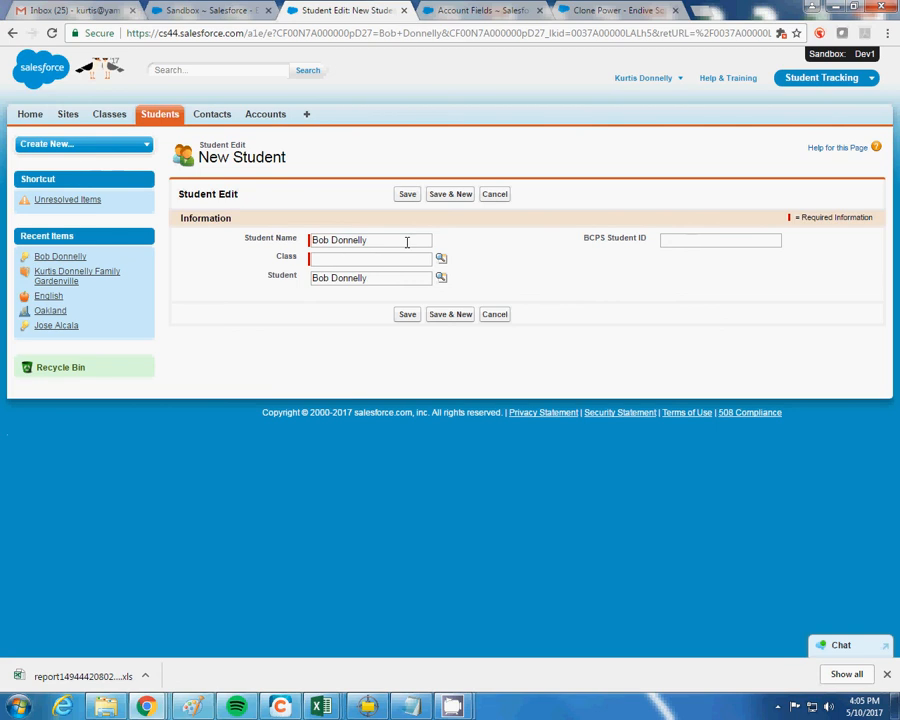
left_click(441, 258)
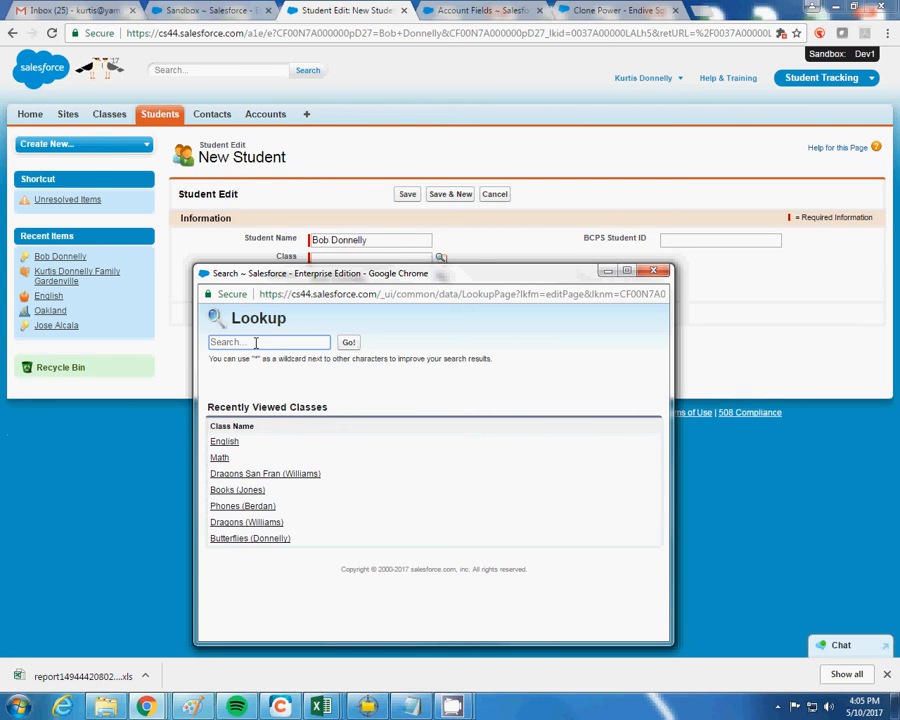
type("dragons")
left_click(348, 342)
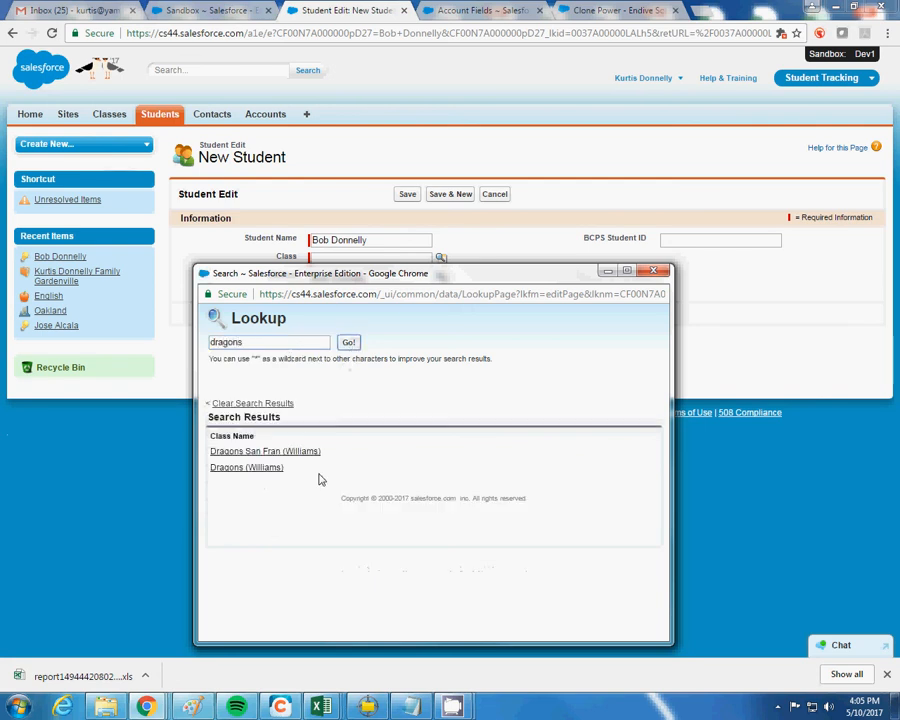
left_click(266, 451)
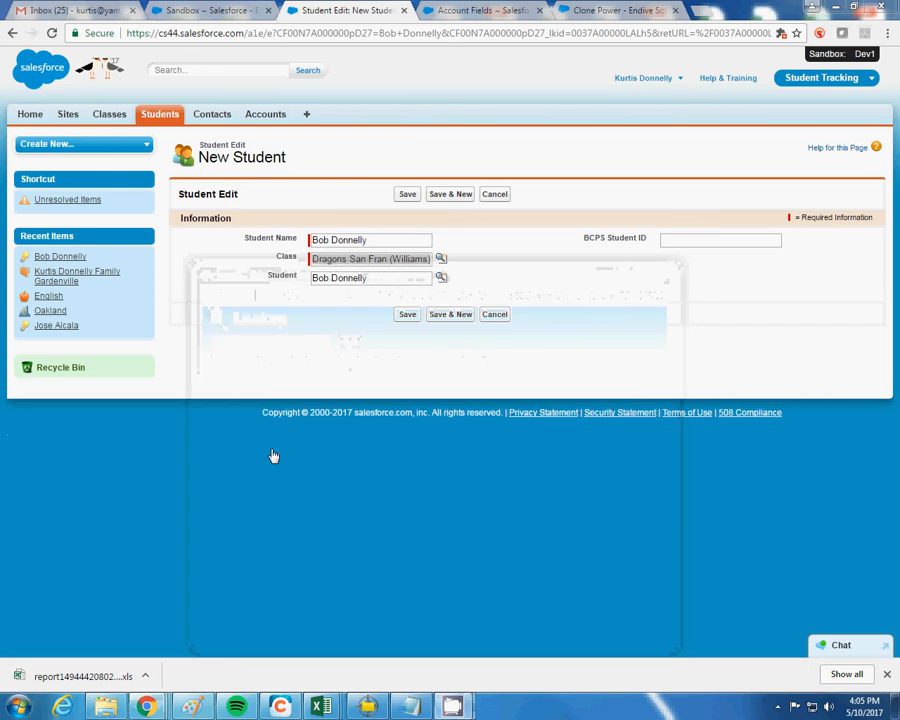
Save the enrollment, then open its Dragons San Fran (Williams) class and enrolled student record
left_click(408, 316)
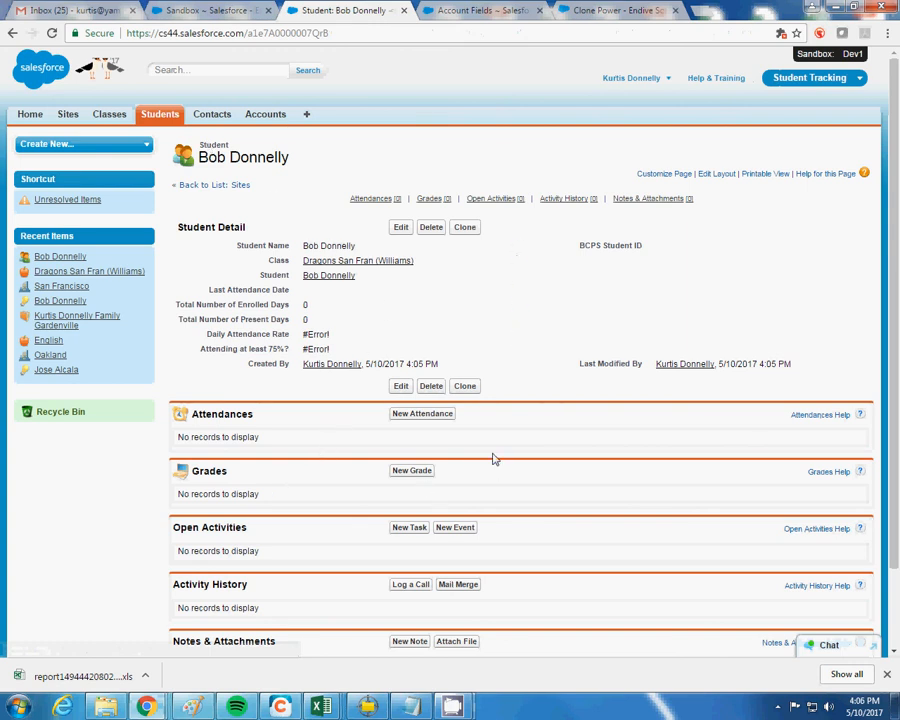
left_click(338, 262)
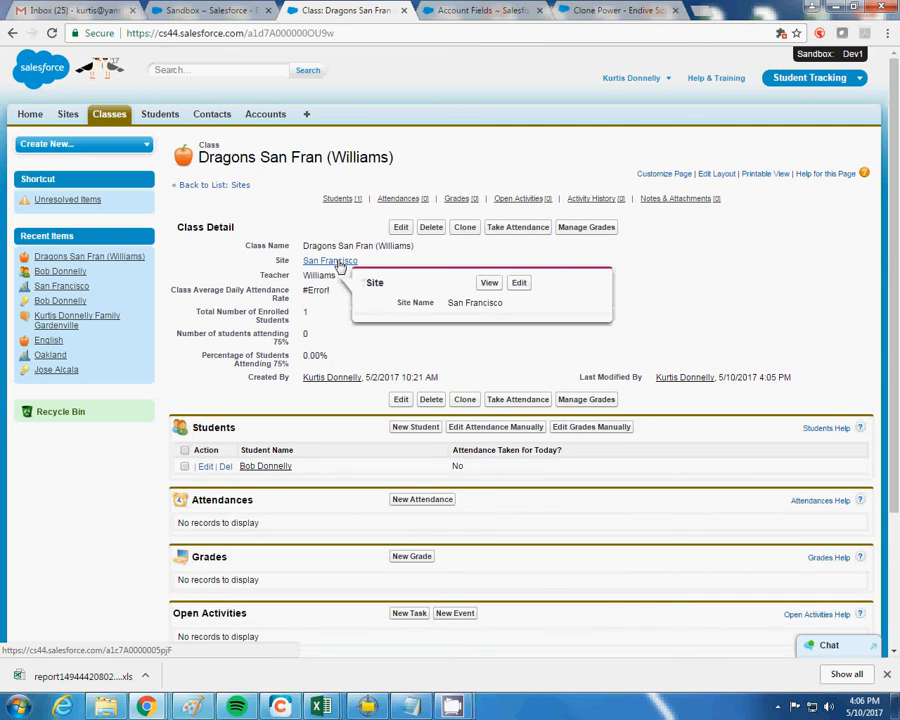
left_click(275, 469)
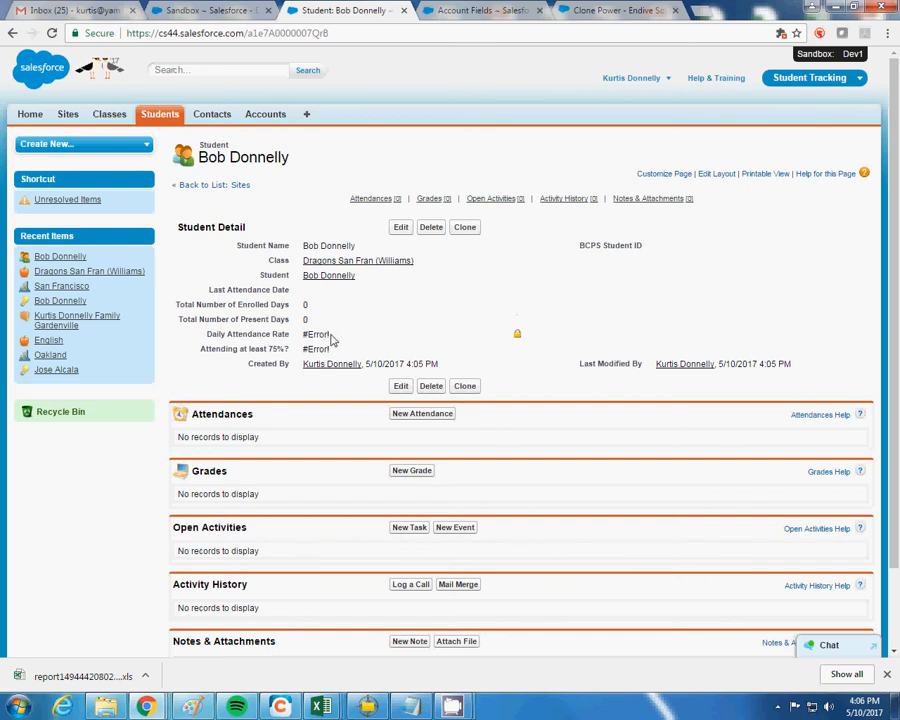
Follow the student's contact and family account links to the San Francisco site record
left_click(330, 275)
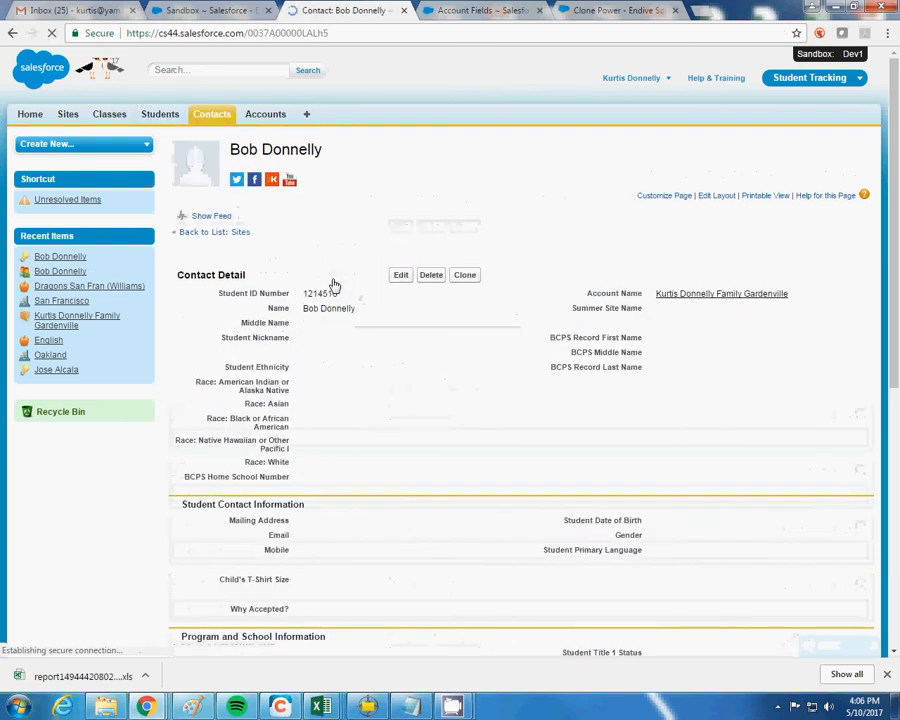
scroll(482, 455, "down", 5)
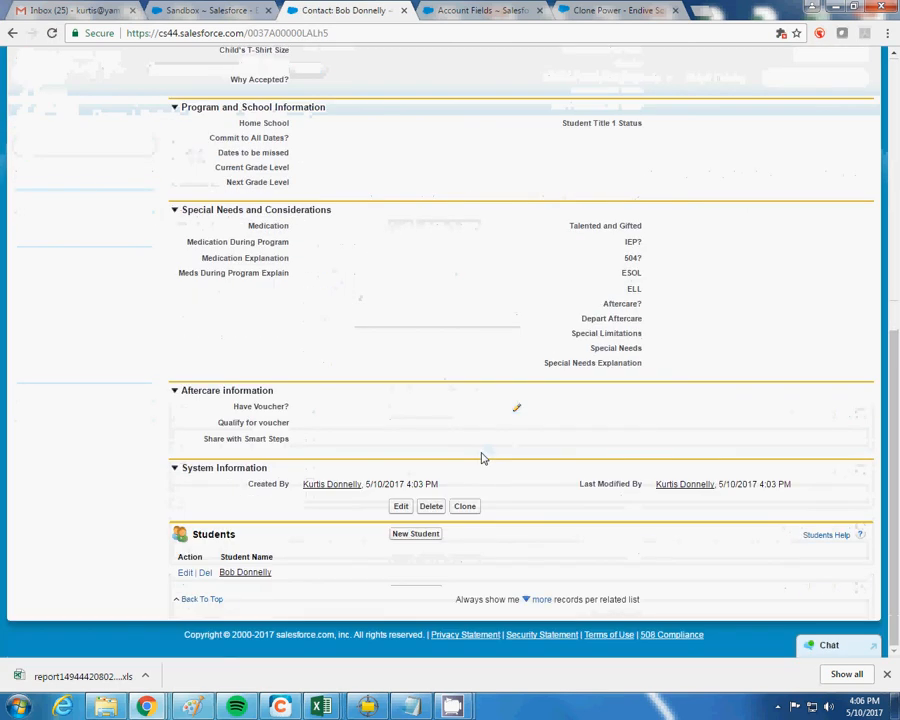
scroll(470, 450, "up", 5)
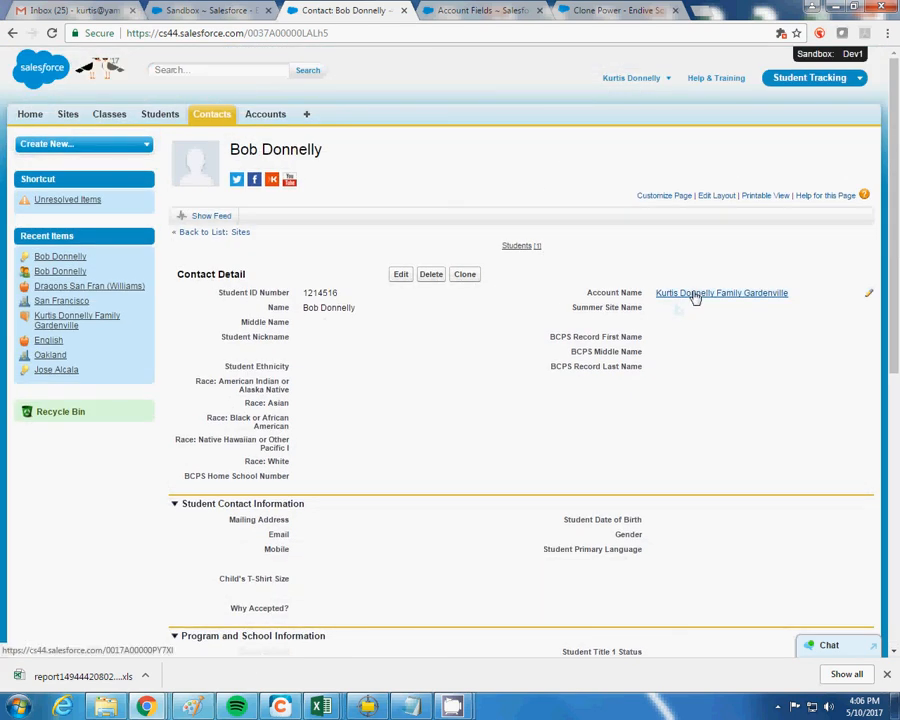
left_click(695, 296)
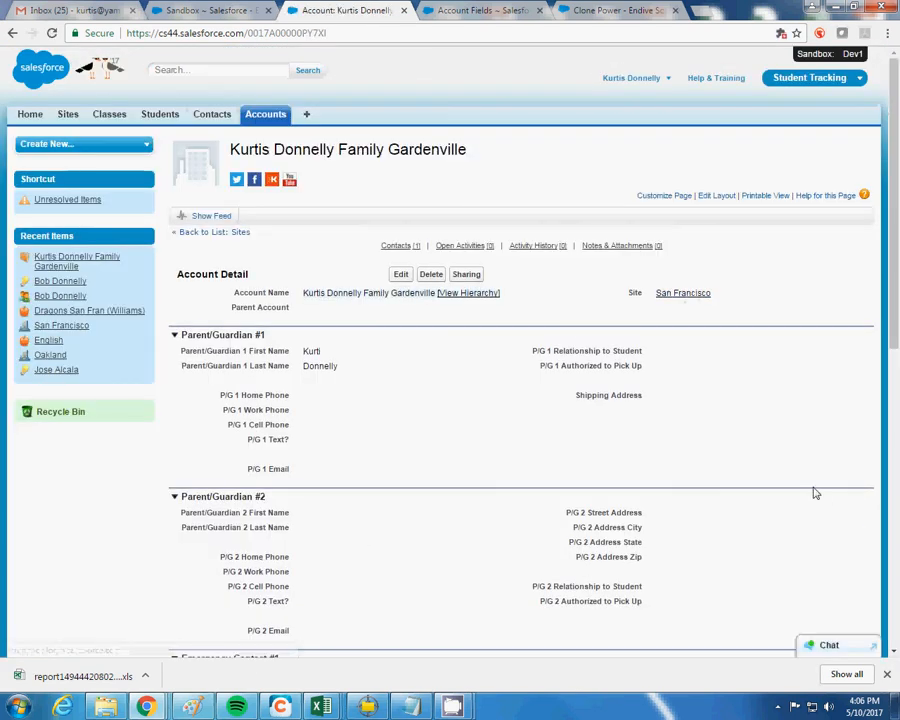
left_click(686, 294)
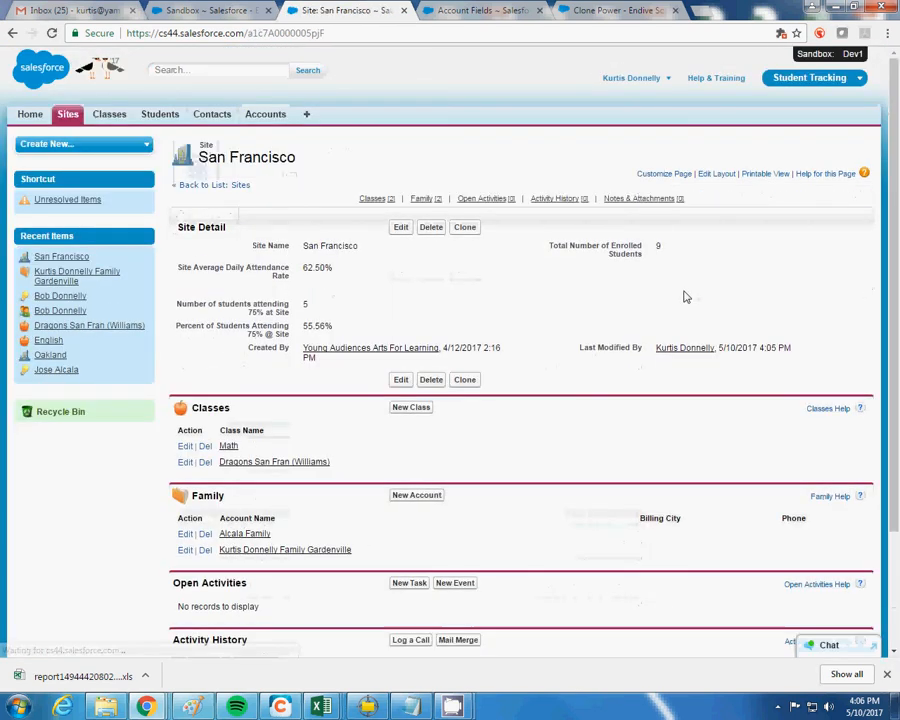